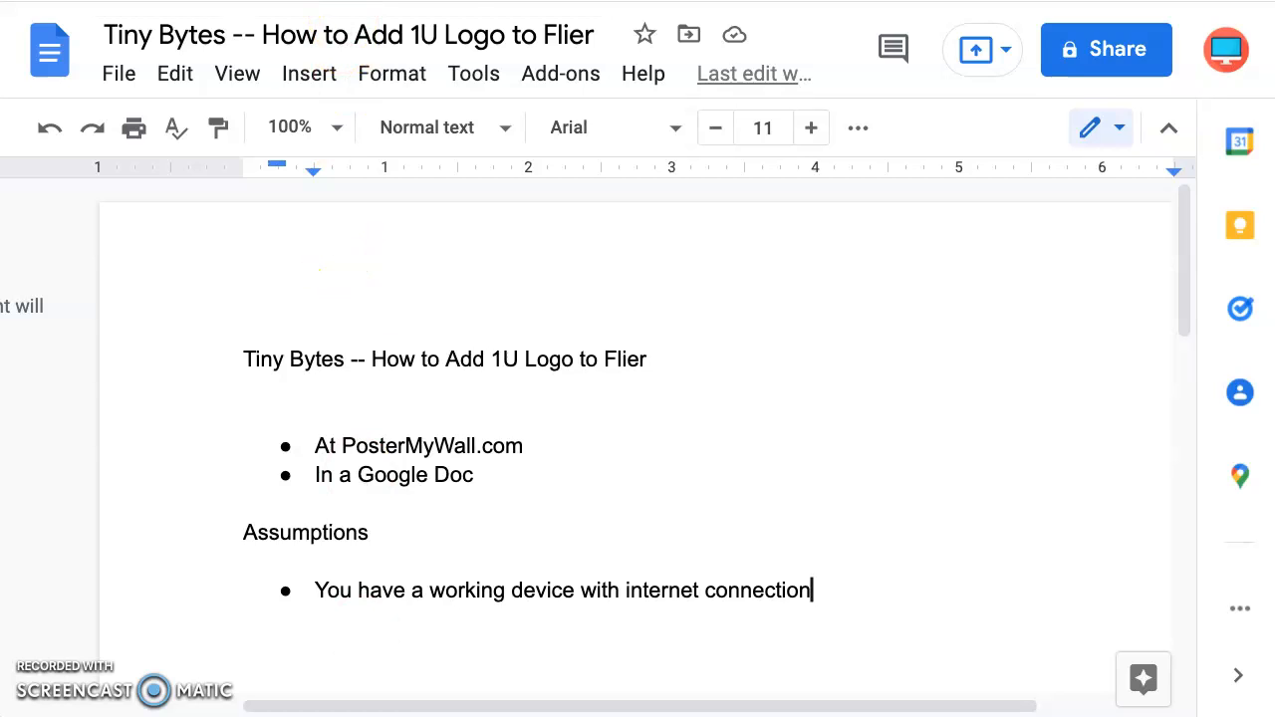
# Switch to PosterMyWall and search the design templates for "bake sale"
pyautogui.click(349, 0)
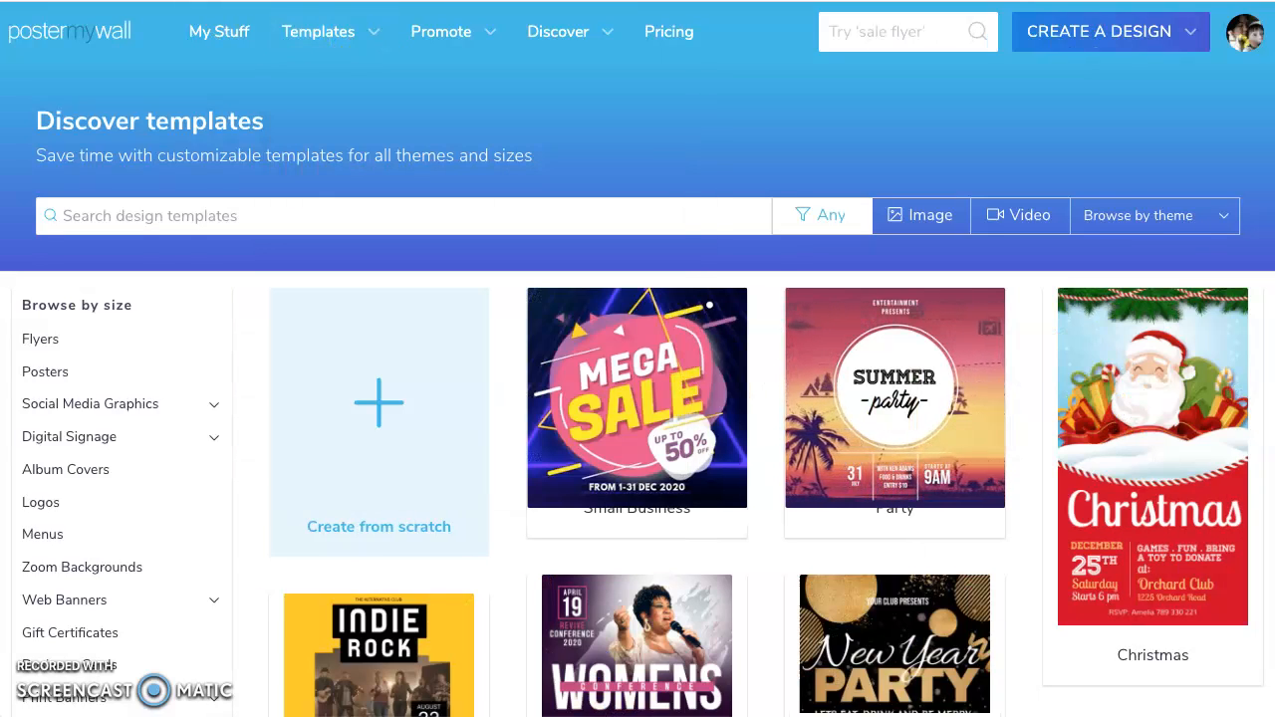
pyautogui.click(170, 215)
pyautogui.write('bake sale')
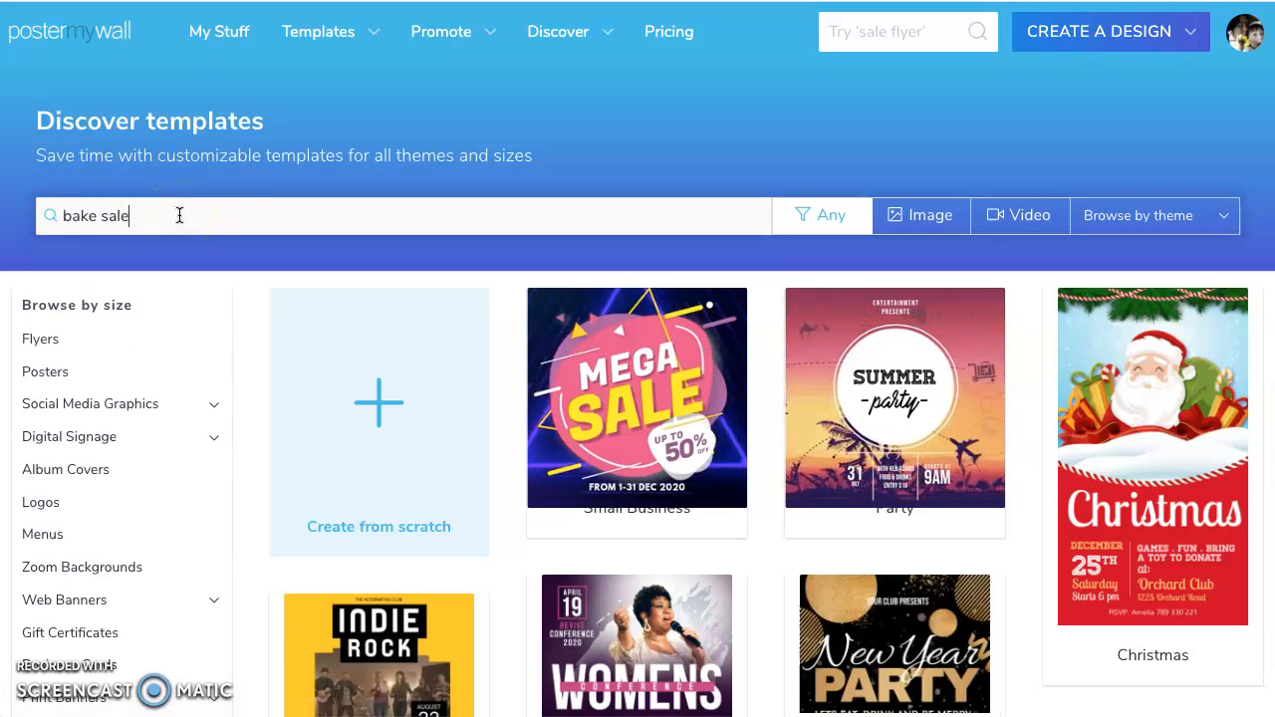
pyautogui.press('Return')
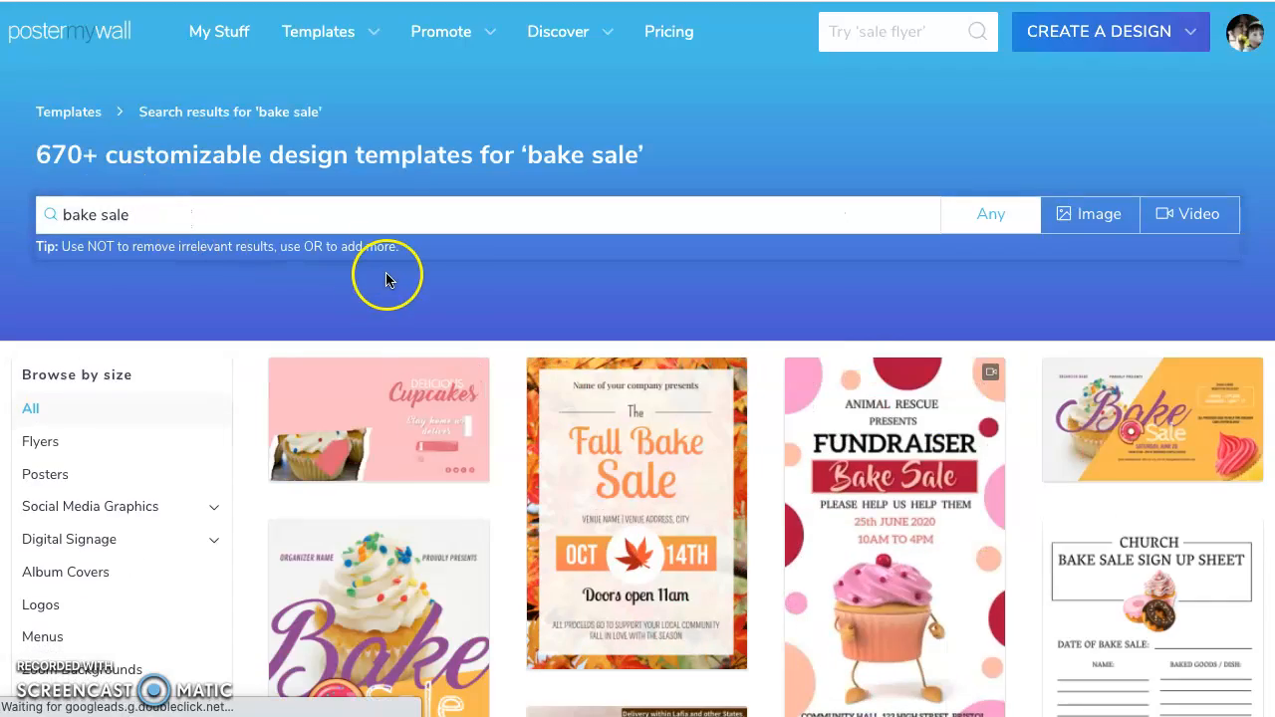
# Find the Orlando Pet Rescue bake sale poster with cupcakes, donuts and waffles in the results, and open it for customizing
pyautogui.scroll(-5, 443, 287)
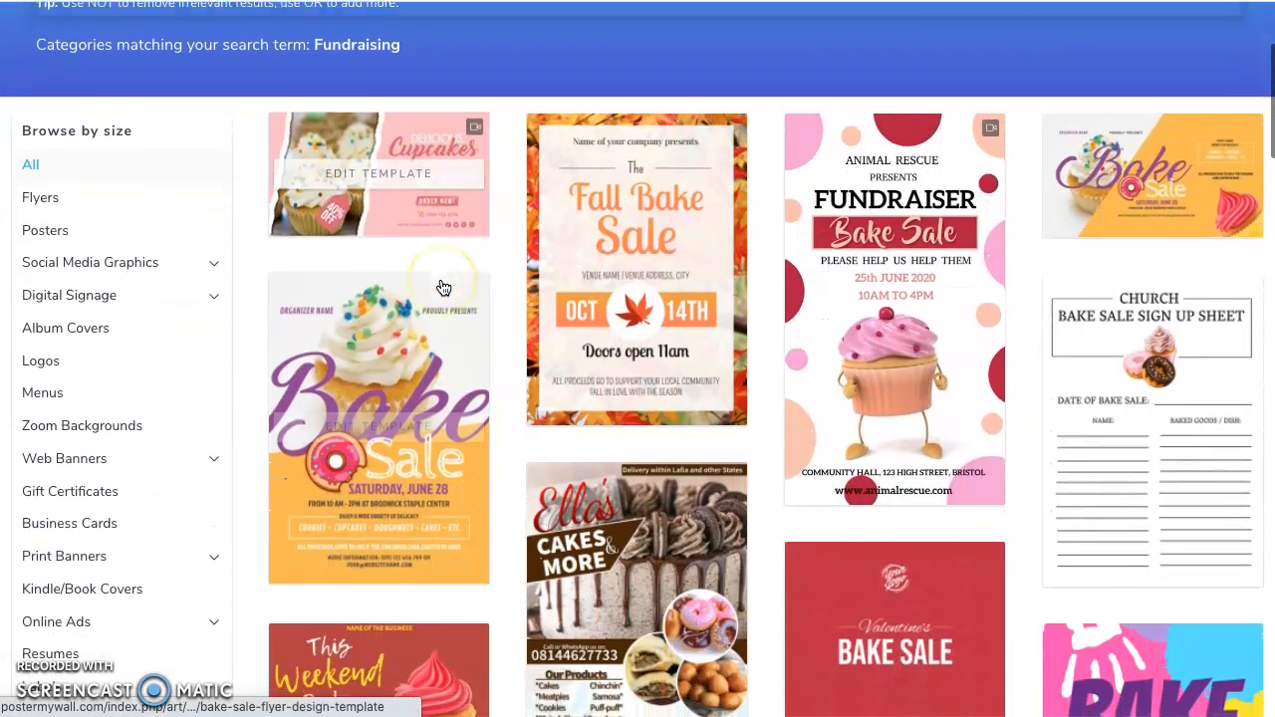
pyautogui.scroll(-4, 443, 287)
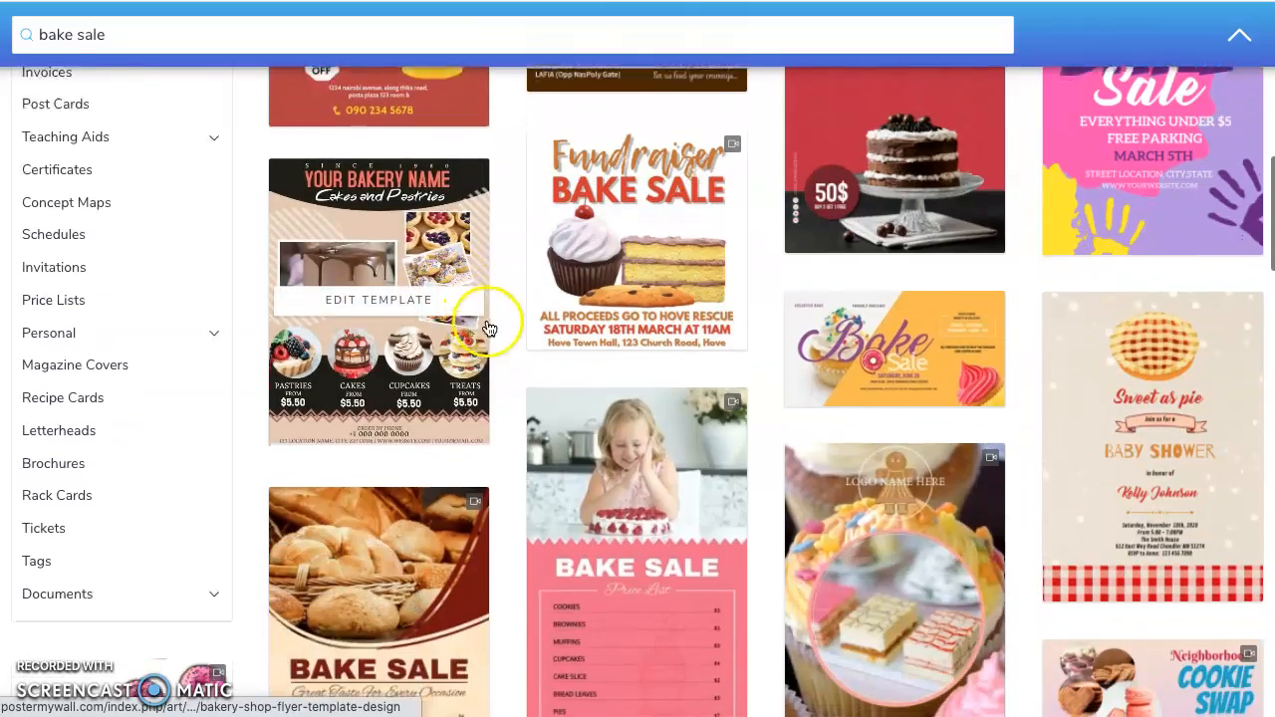
pyautogui.scroll(-12, 544, 361)
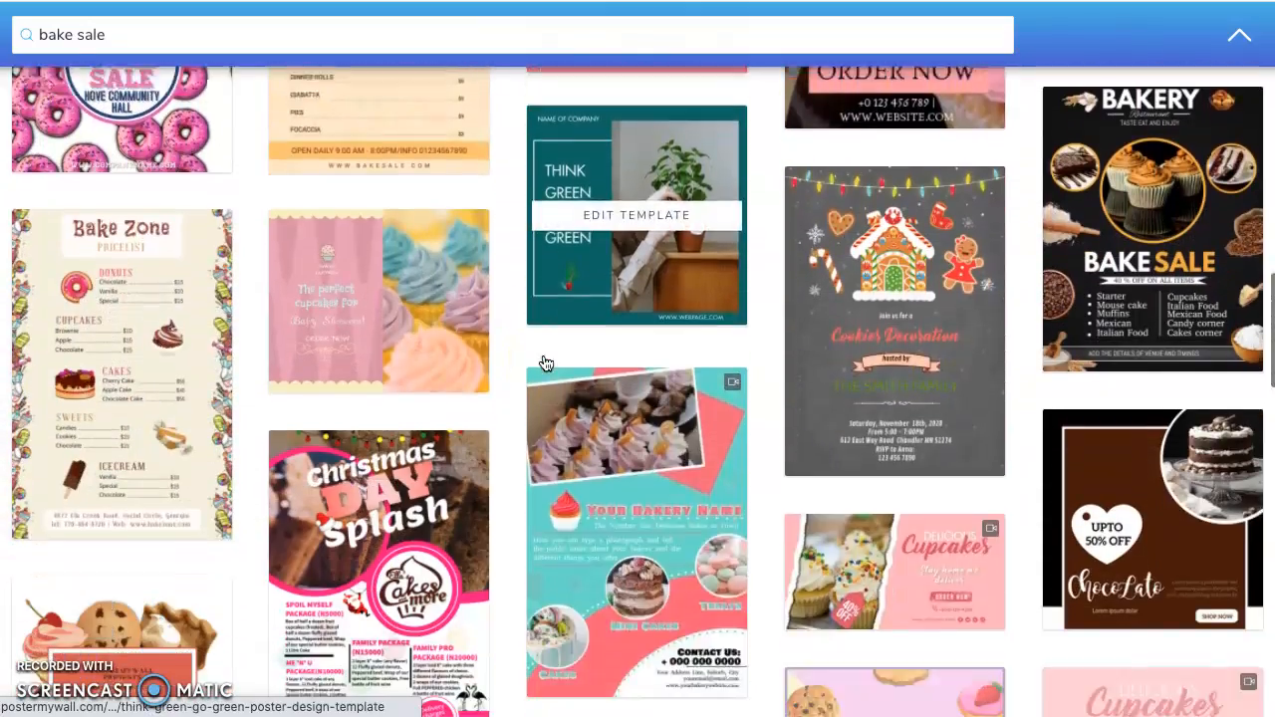
pyautogui.scroll(-10, 544, 361)
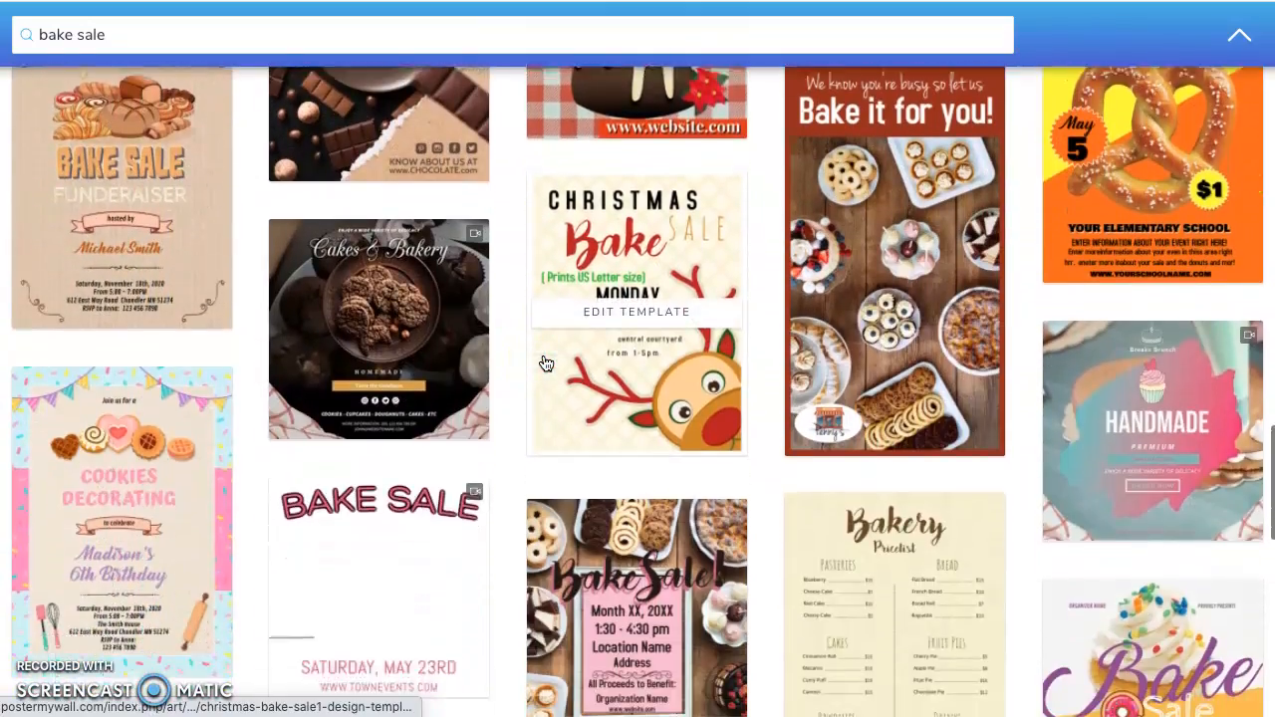
pyautogui.scroll(-8, 543, 362)
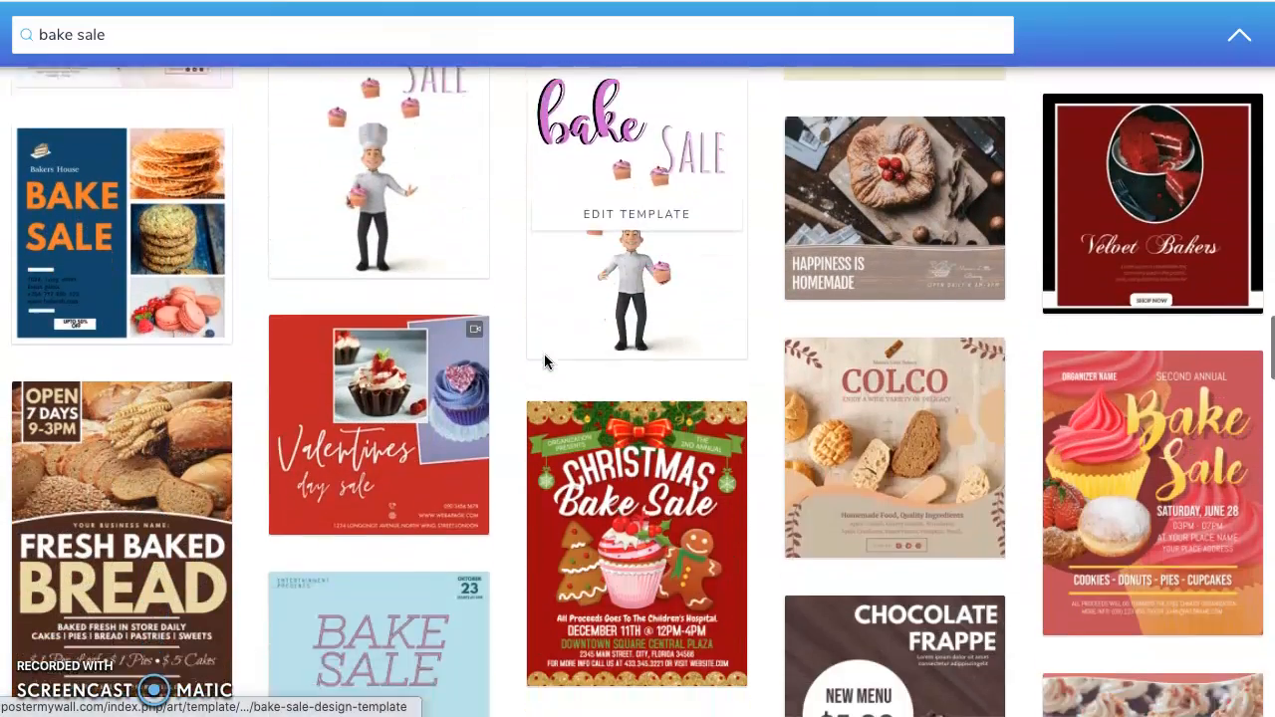
pyautogui.scroll(-7, 544, 362)
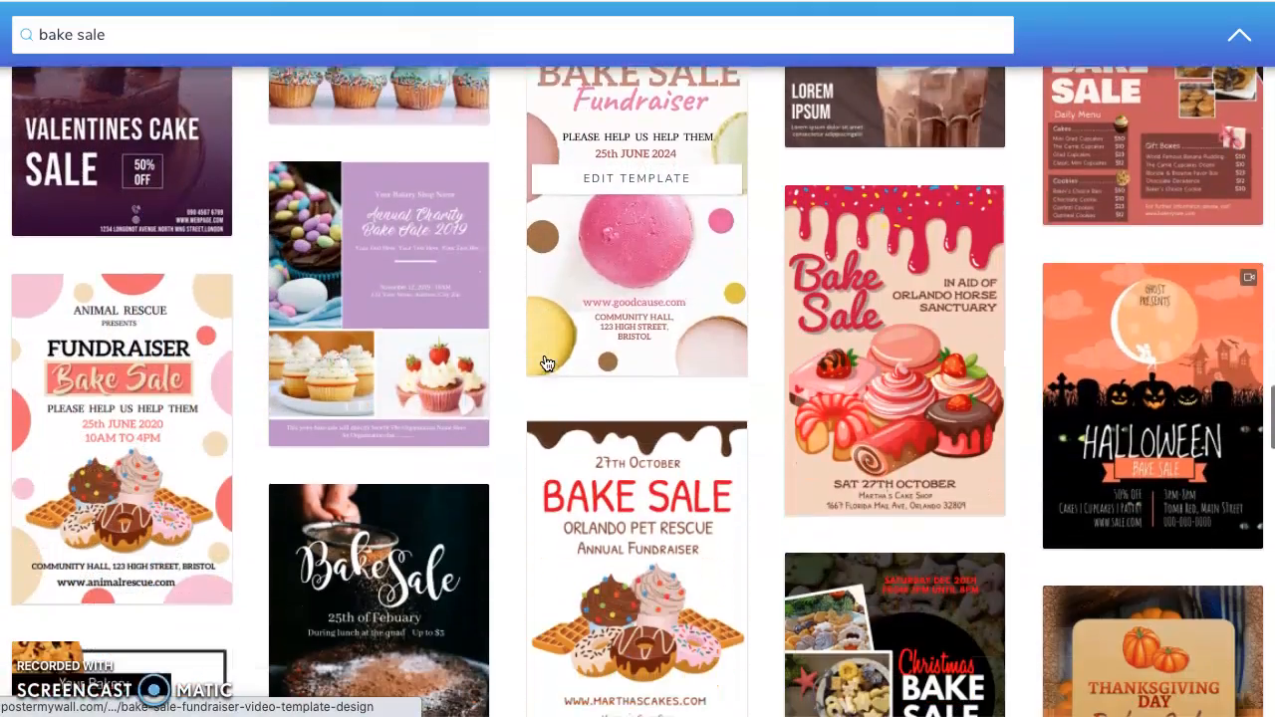
pyautogui.scroll(-1, 544, 362)
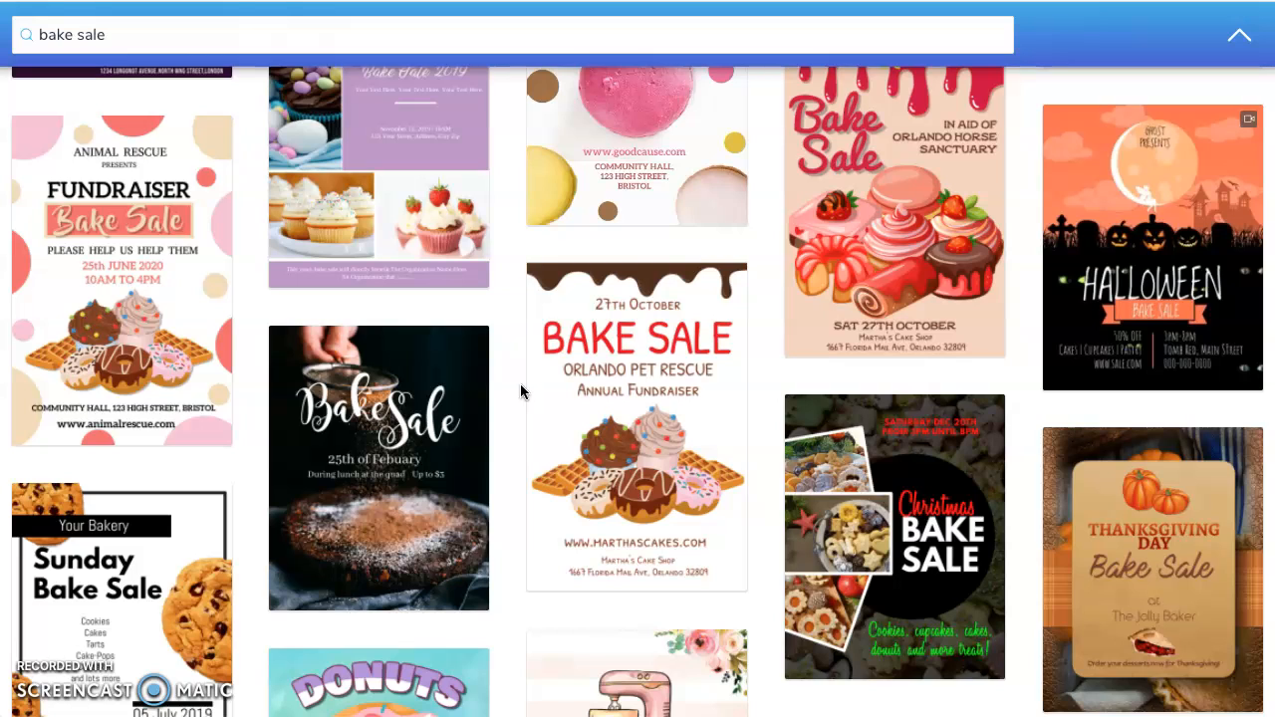
pyautogui.moveTo(547, 392)
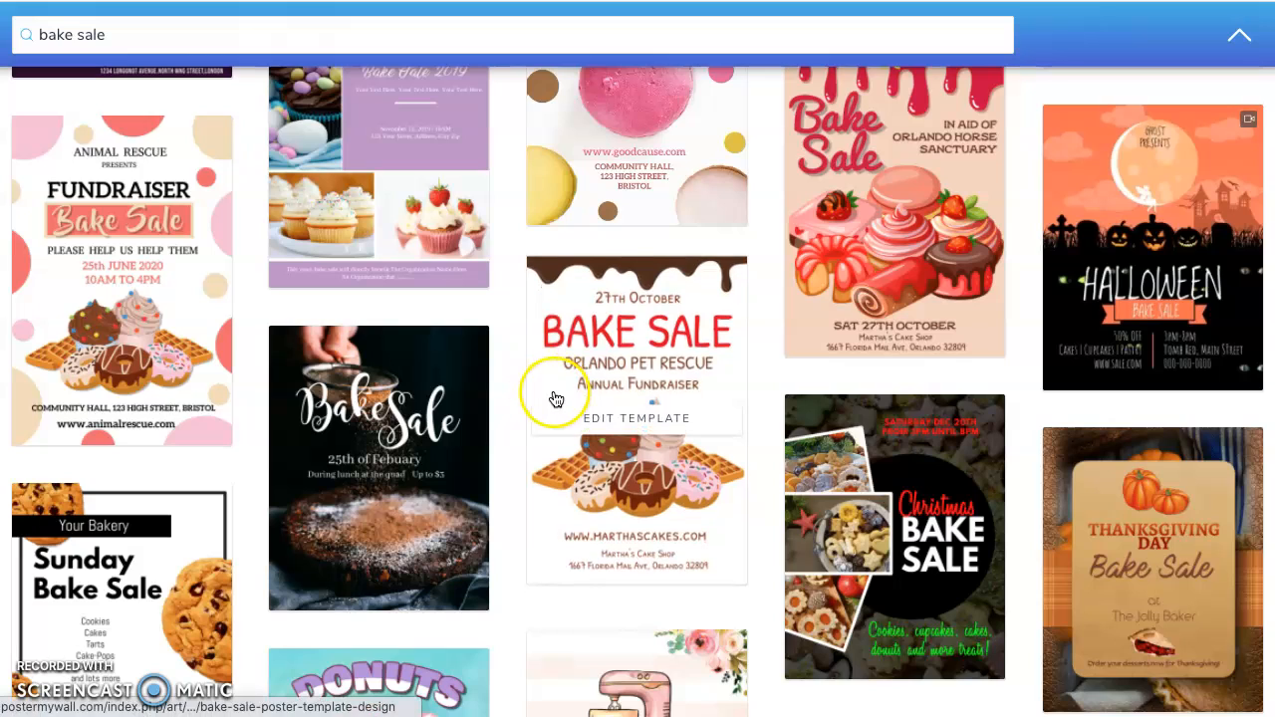
pyautogui.click(693, 376)
pyautogui.click(724, 366)
pyautogui.click(660, 418)
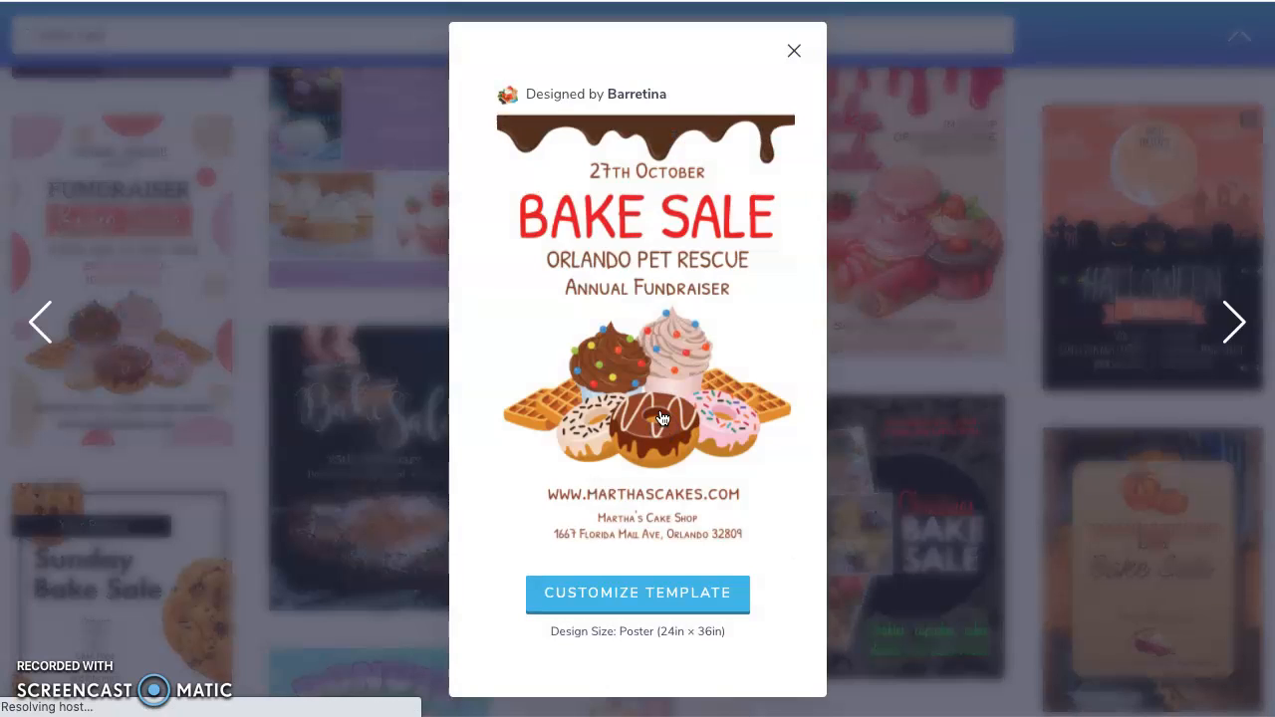
pyautogui.click(651, 353)
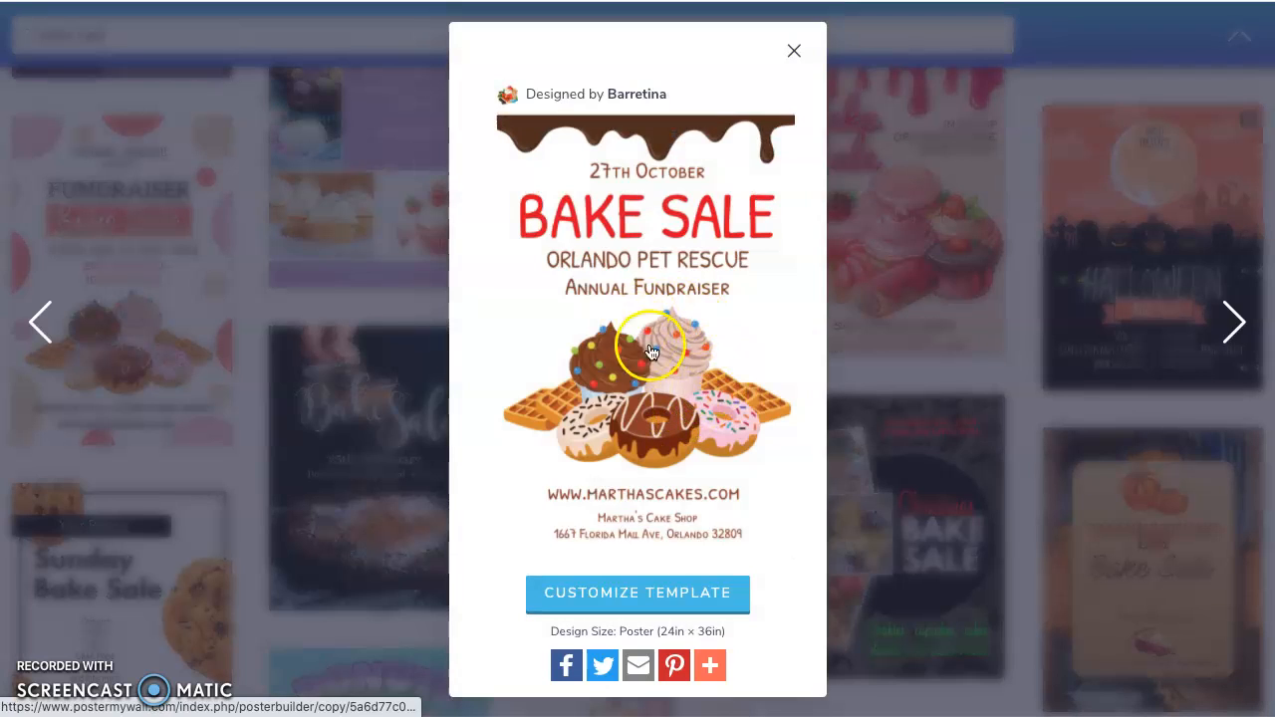
pyautogui.click(683, 595)
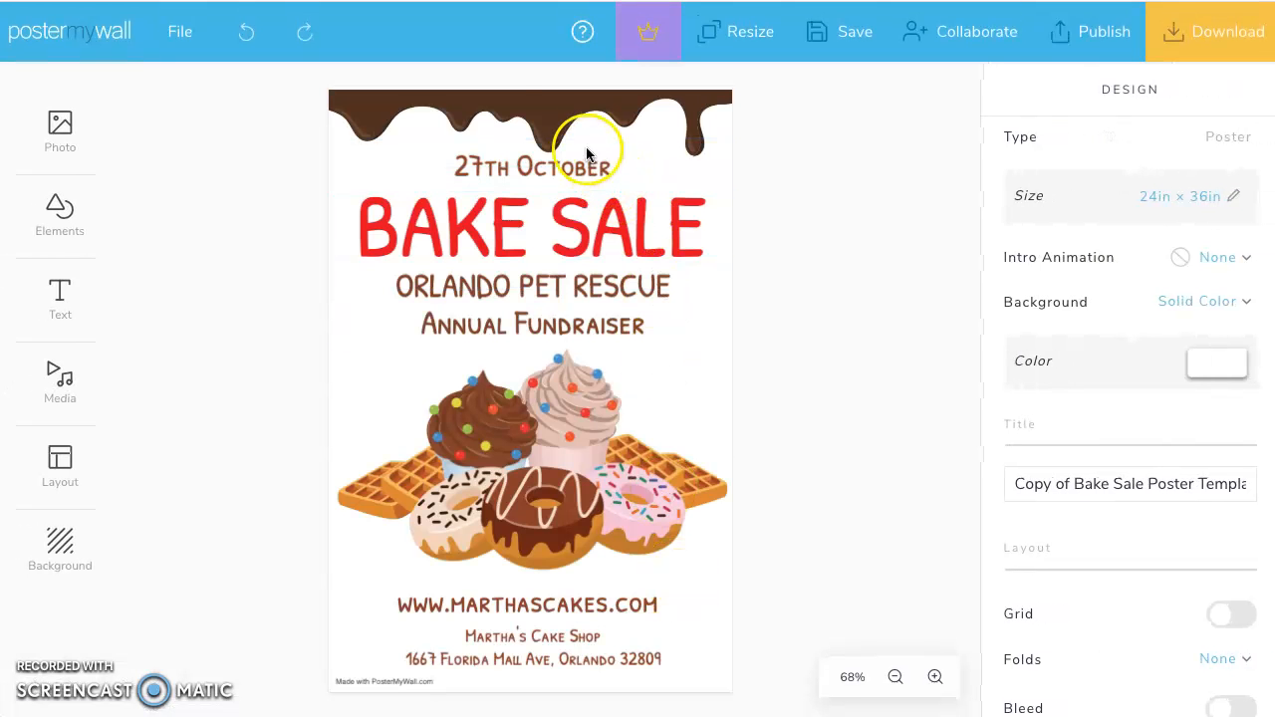
# Delete the chocolate drip image along the poster's upper edge
pyautogui.click(541, 116)
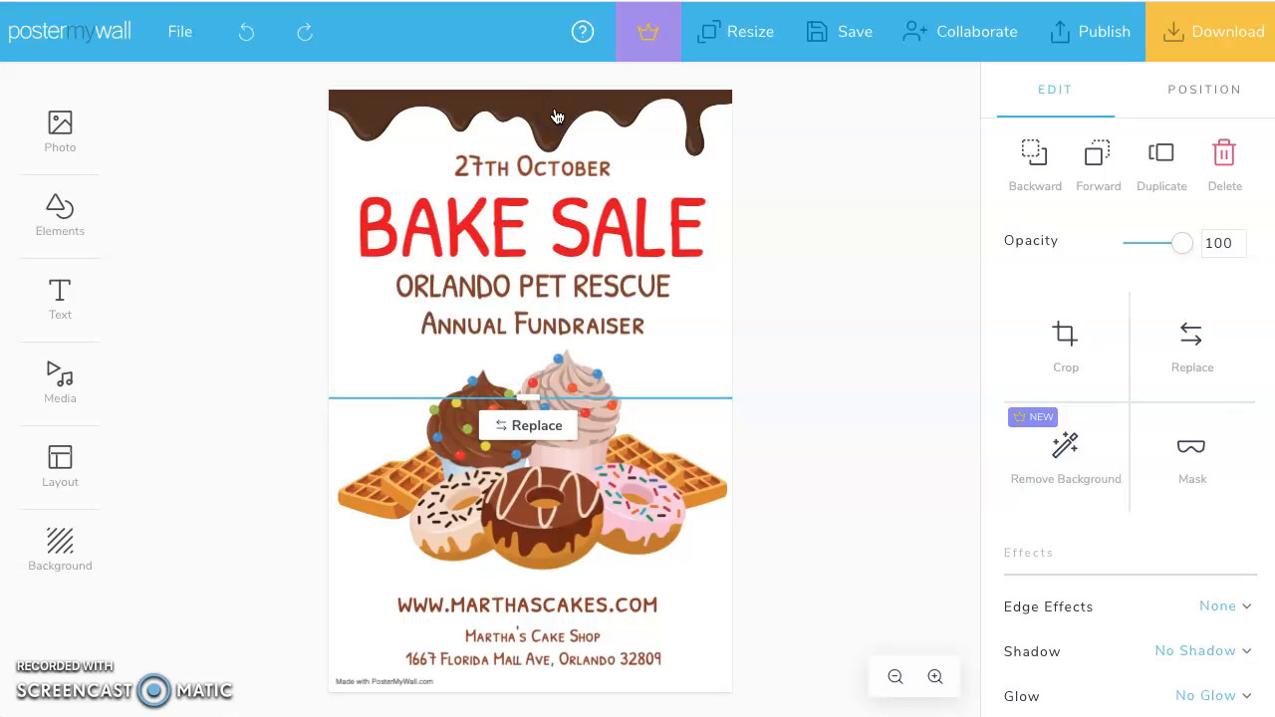
pyautogui.press('Delete')
pyautogui.click(555, 118)
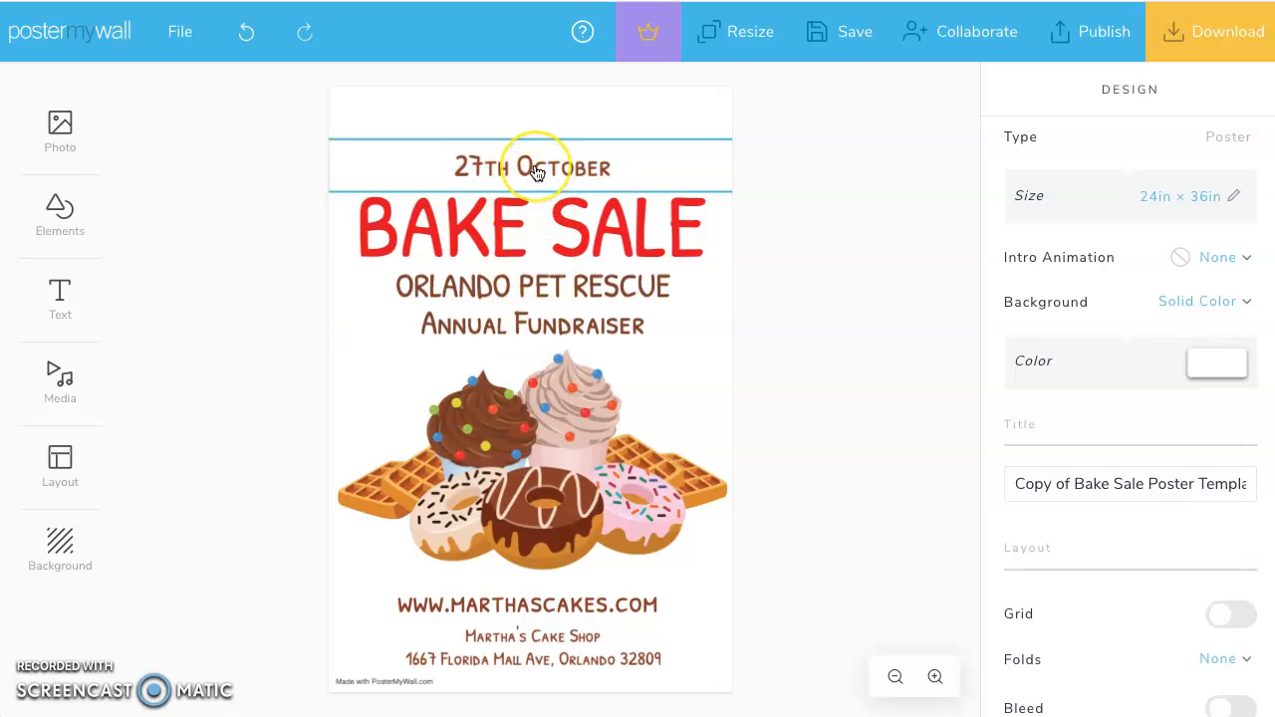
# Move the date, the BAKE SALE title, the pet rescue text and the pastry picture slightly up the poster
pyautogui.moveTo(536, 173); pyautogui.dragTo(532, 134)
pyautogui.moveTo(521, 228); pyautogui.dragTo(524, 190)
pyautogui.moveTo(552, 292); pyautogui.dragTo(549, 265)
pyautogui.moveTo(557, 435); pyautogui.dragTo(557, 405)
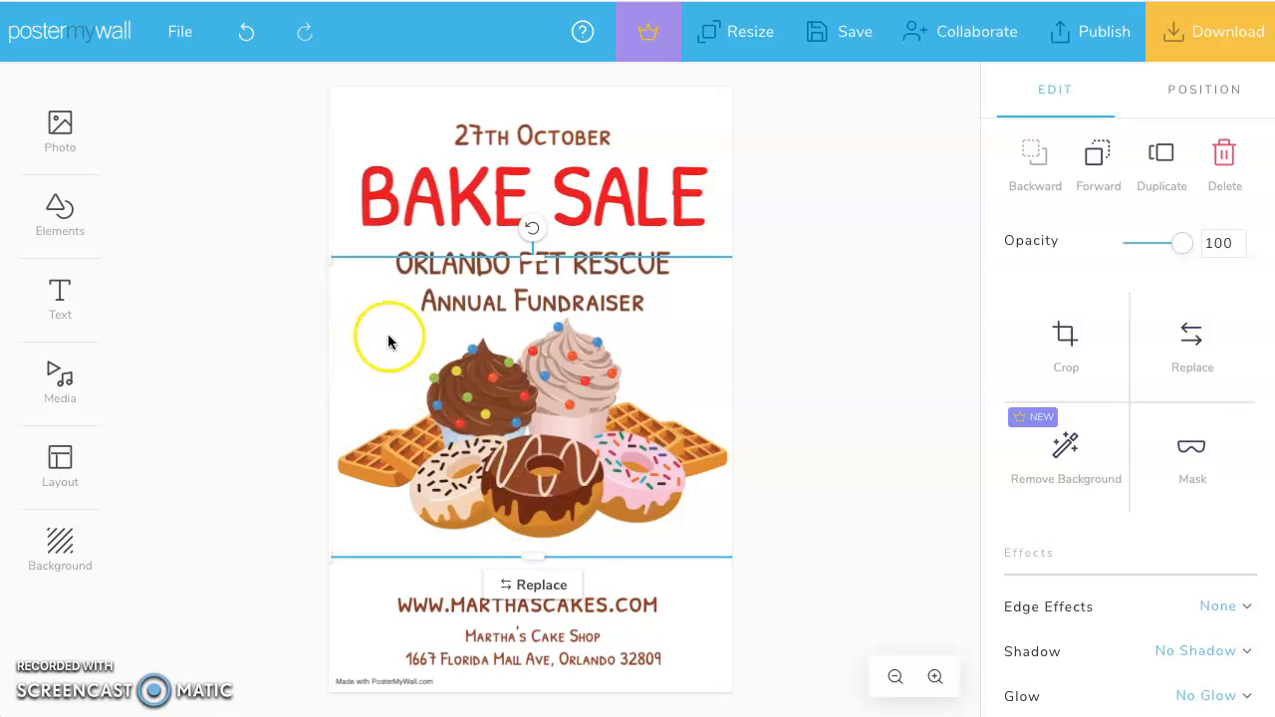
# Shrink the pastry picture and place it horizontally centred below the Annual Fundraiser line
pyautogui.click(331, 261)
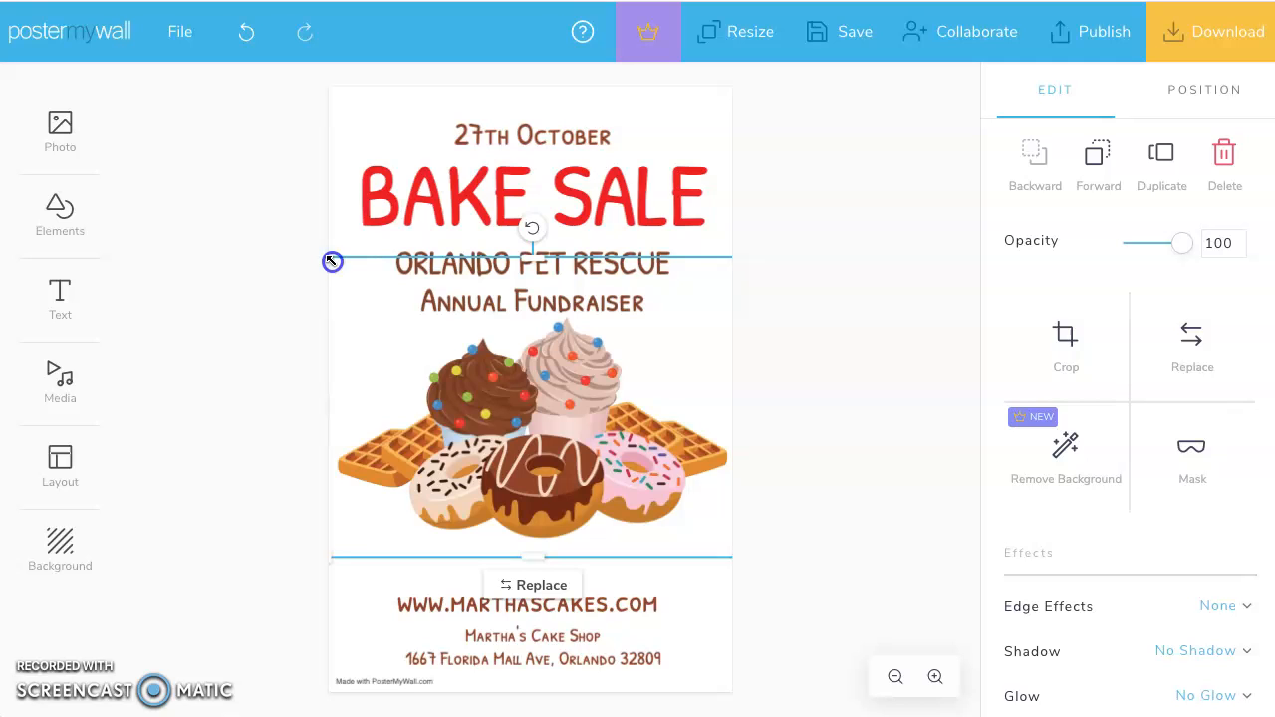
pyautogui.moveTo(332, 261); pyautogui.dragTo(405, 312)
pyautogui.moveTo(586, 461); pyautogui.dragTo(548, 421)
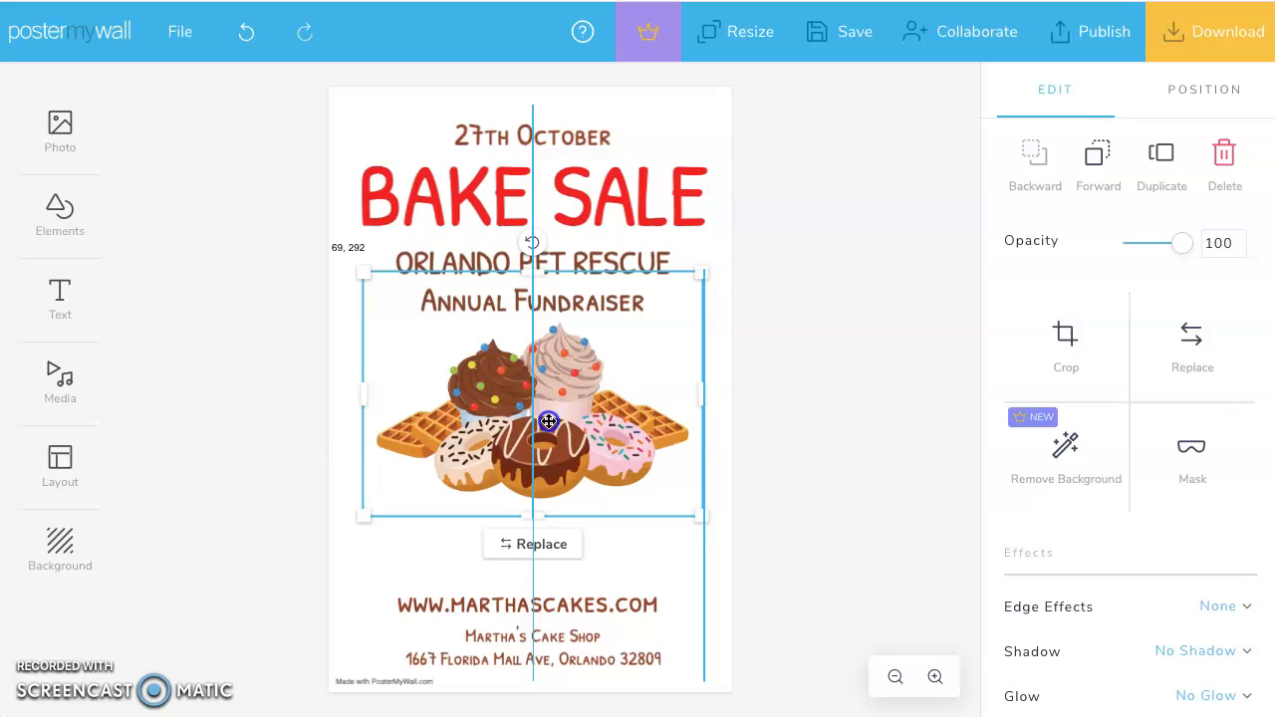
pyautogui.moveTo(549, 421)
pyautogui.mouseDown()
pyautogui.moveTo(520, 423)
pyautogui.moveTo(540, 423)
pyautogui.mouseUp()
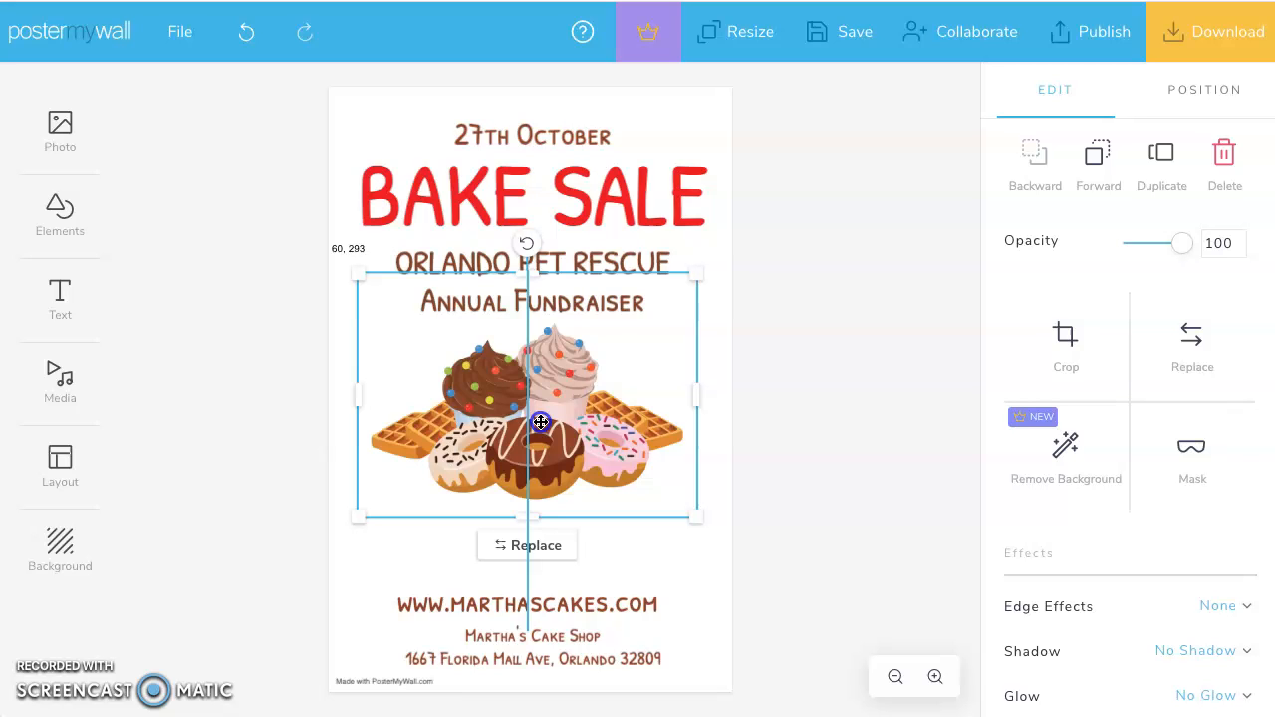
pyautogui.moveTo(540, 422); pyautogui.dragTo(539, 422)
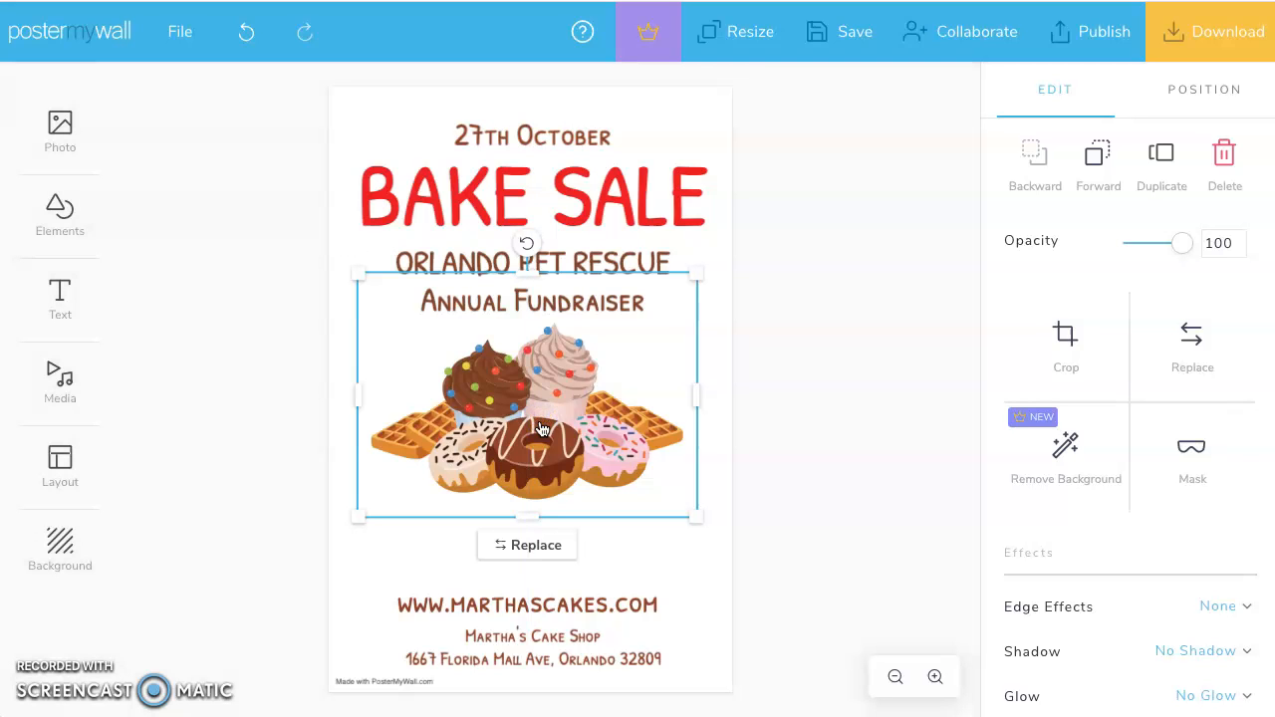
pyautogui.click(655, 554)
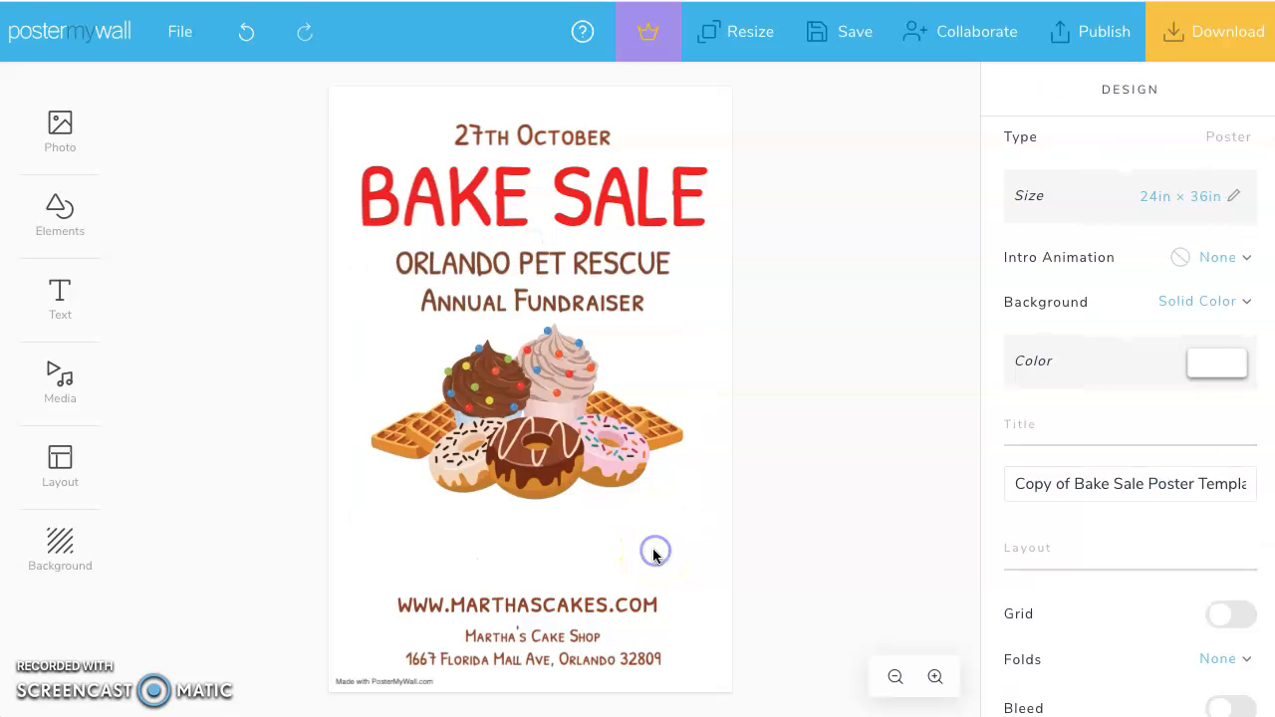
pyautogui.moveTo(601, 578); pyautogui.dragTo(453, 546)
pyautogui.doubleClick(592, 546)
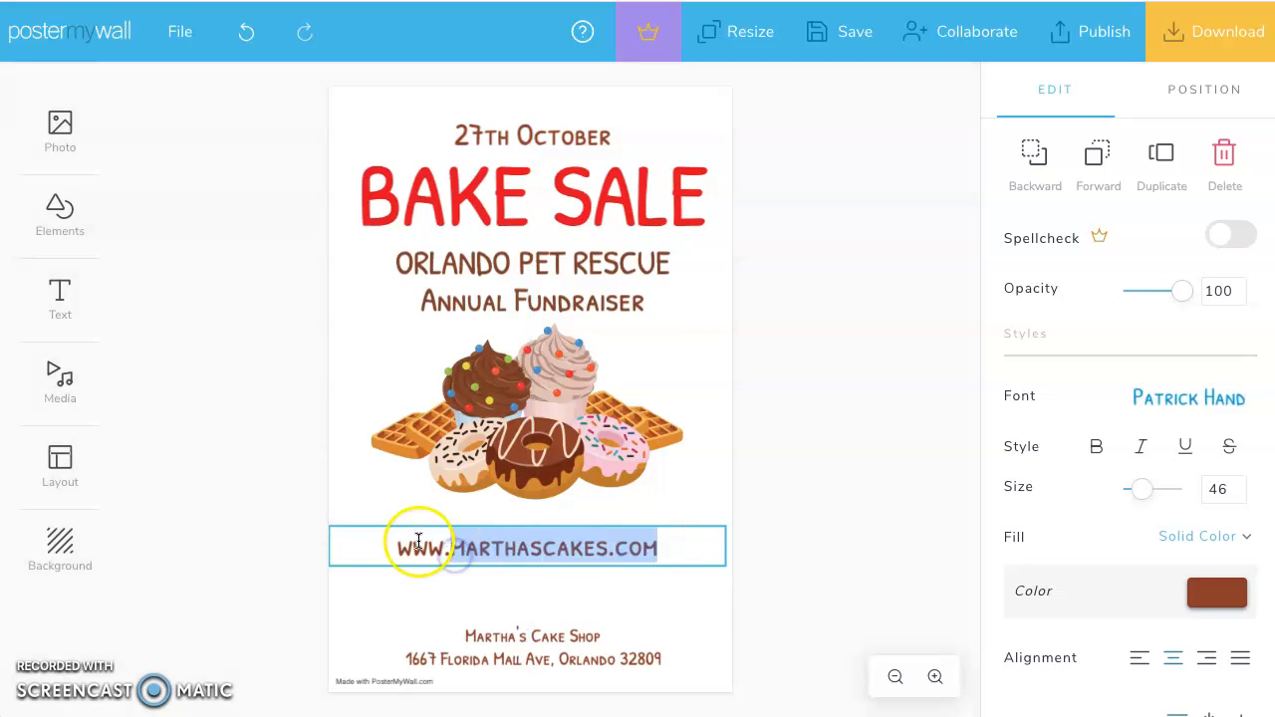
pyautogui.write('orlando')
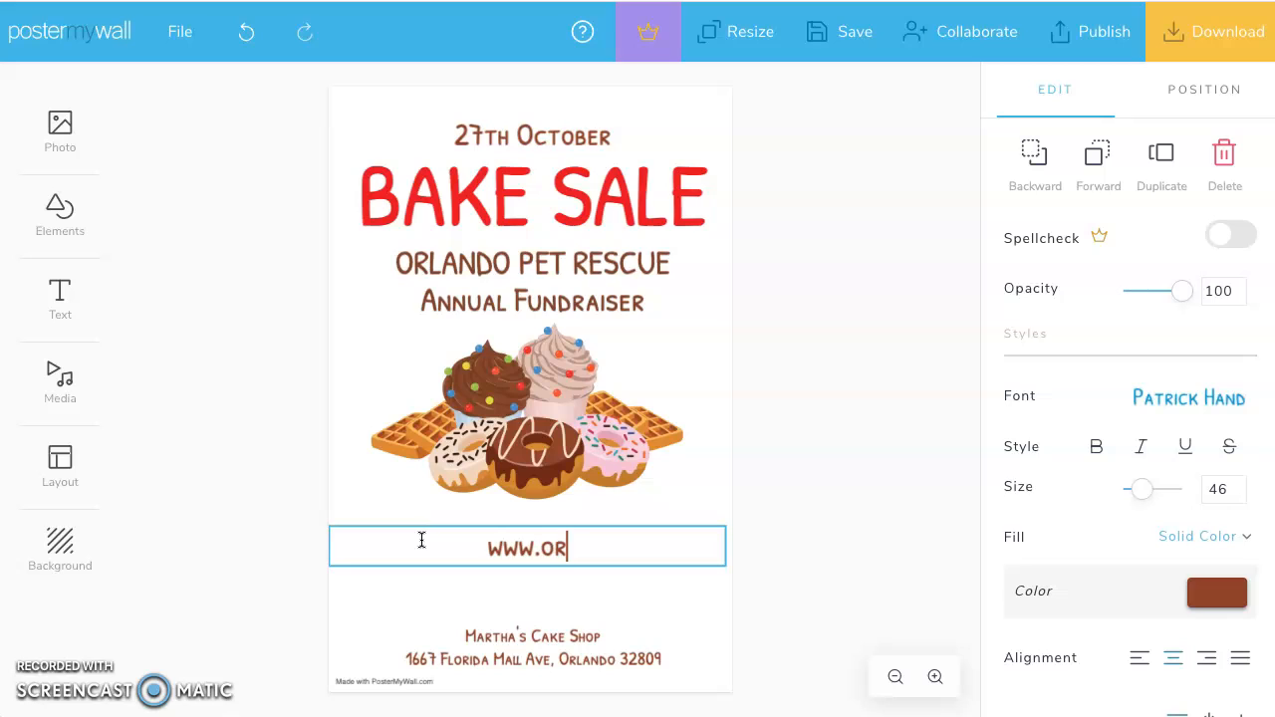
pyautogui.write('uu')
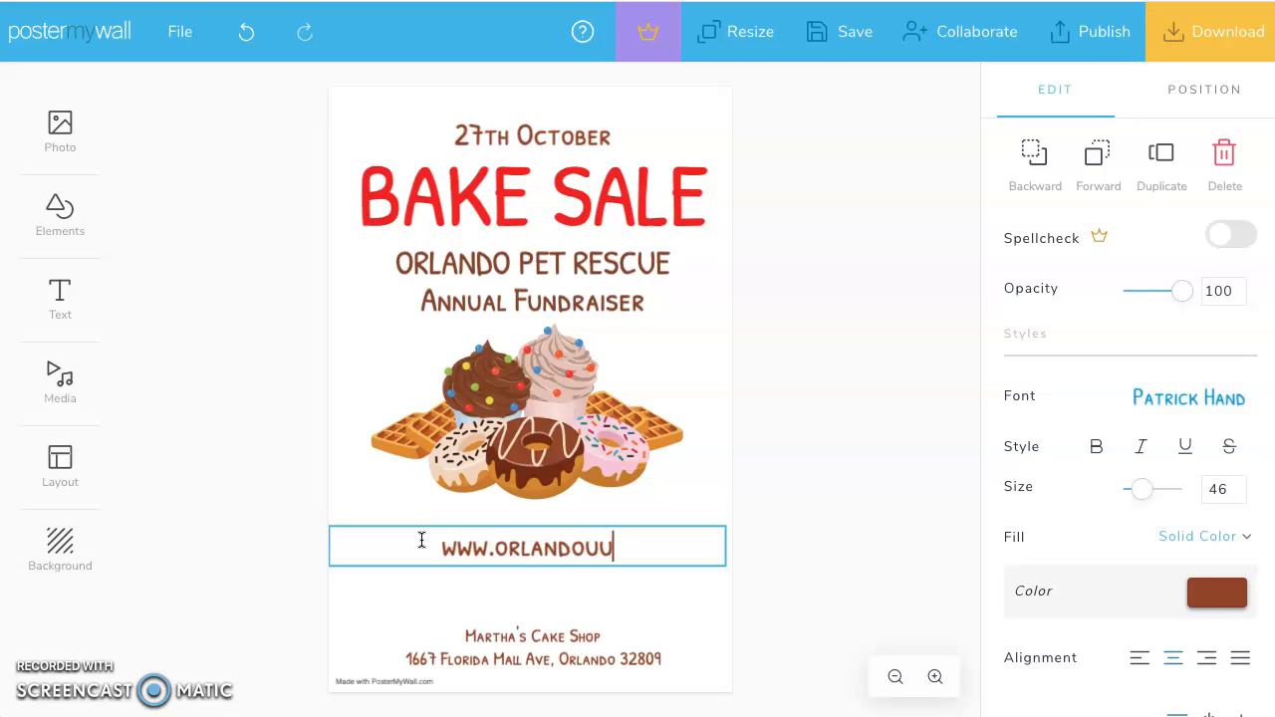
pyautogui.write('.org')
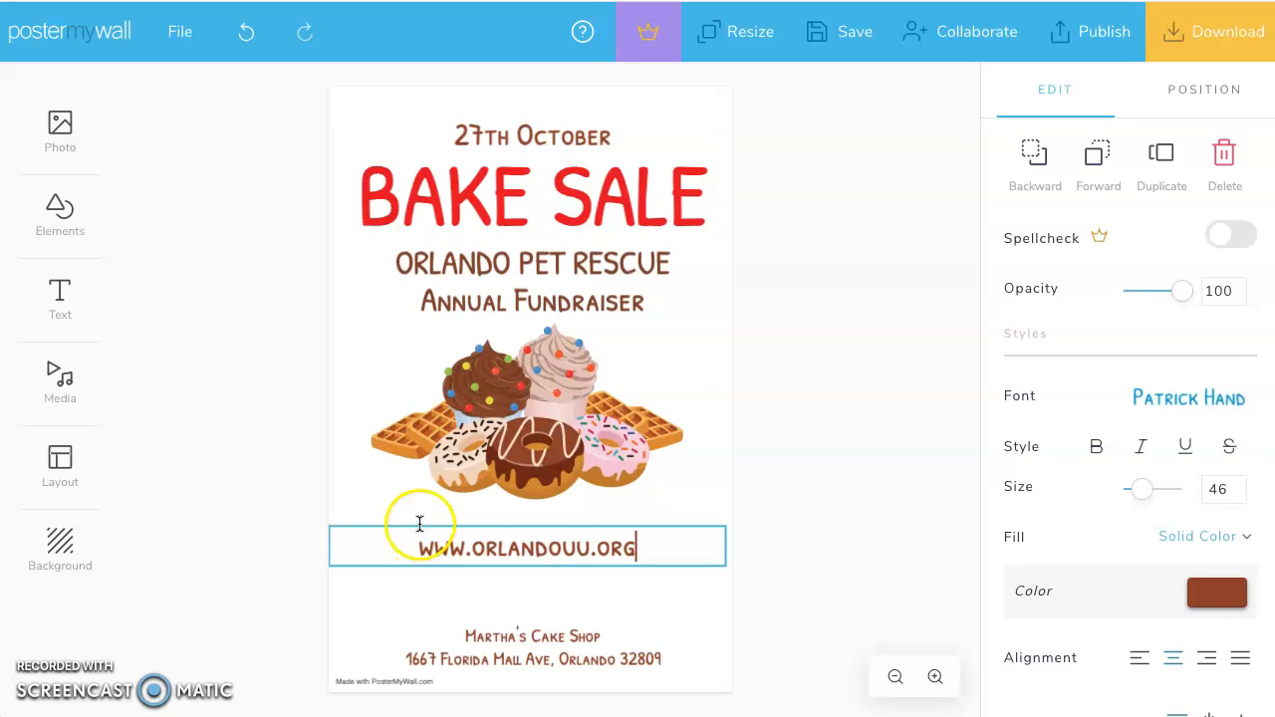
# Replace the cake shop name and address at the poster's foot with "First Unitarian Church of orlando"
pyautogui.click(584, 637)
pyautogui.doubleClick(592, 640)
pyautogui.moveTo(660, 658); pyautogui.dragTo(446, 638)
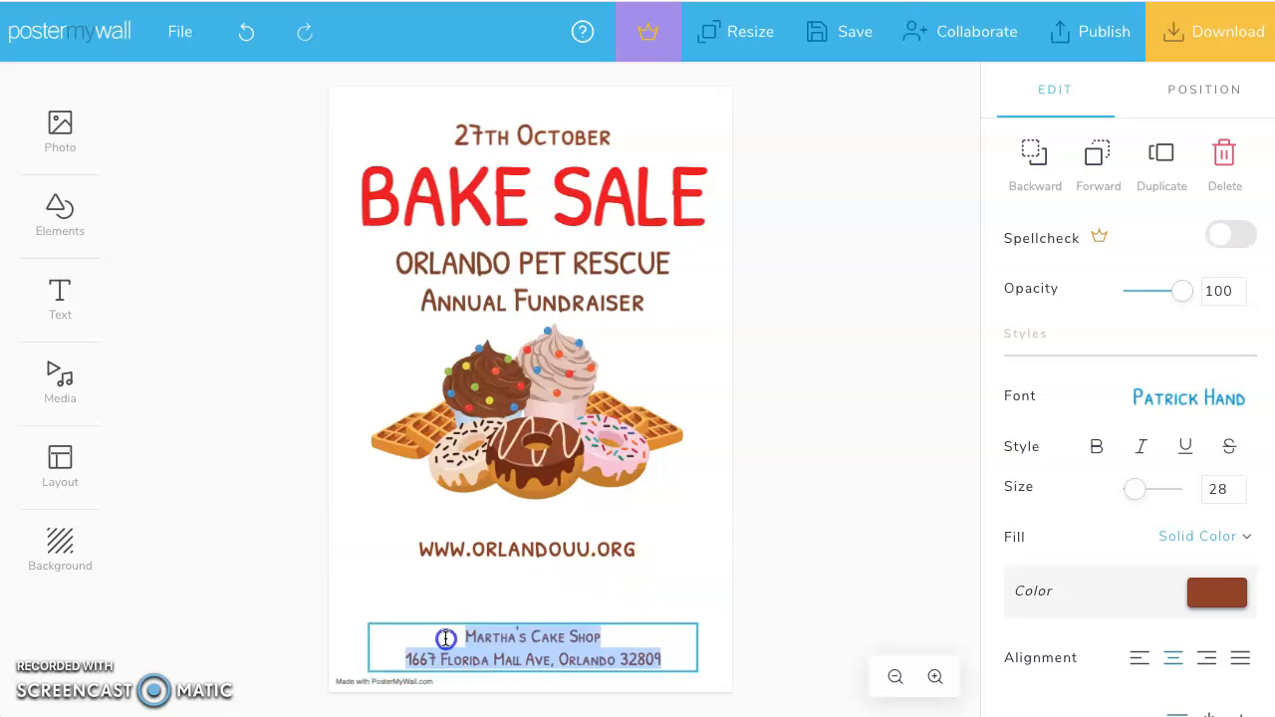
pyautogui.write('First Unt')
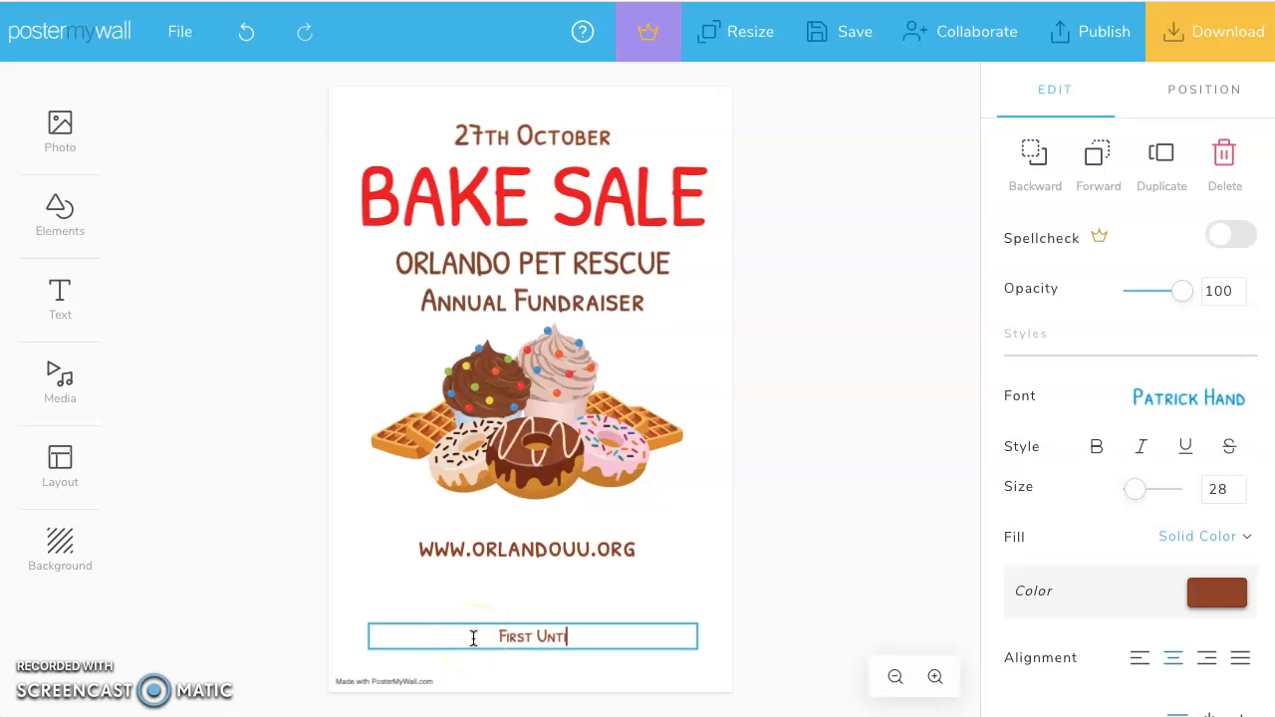
pyautogui.press('BackSpace')
pyautogui.write('itarian Church of')
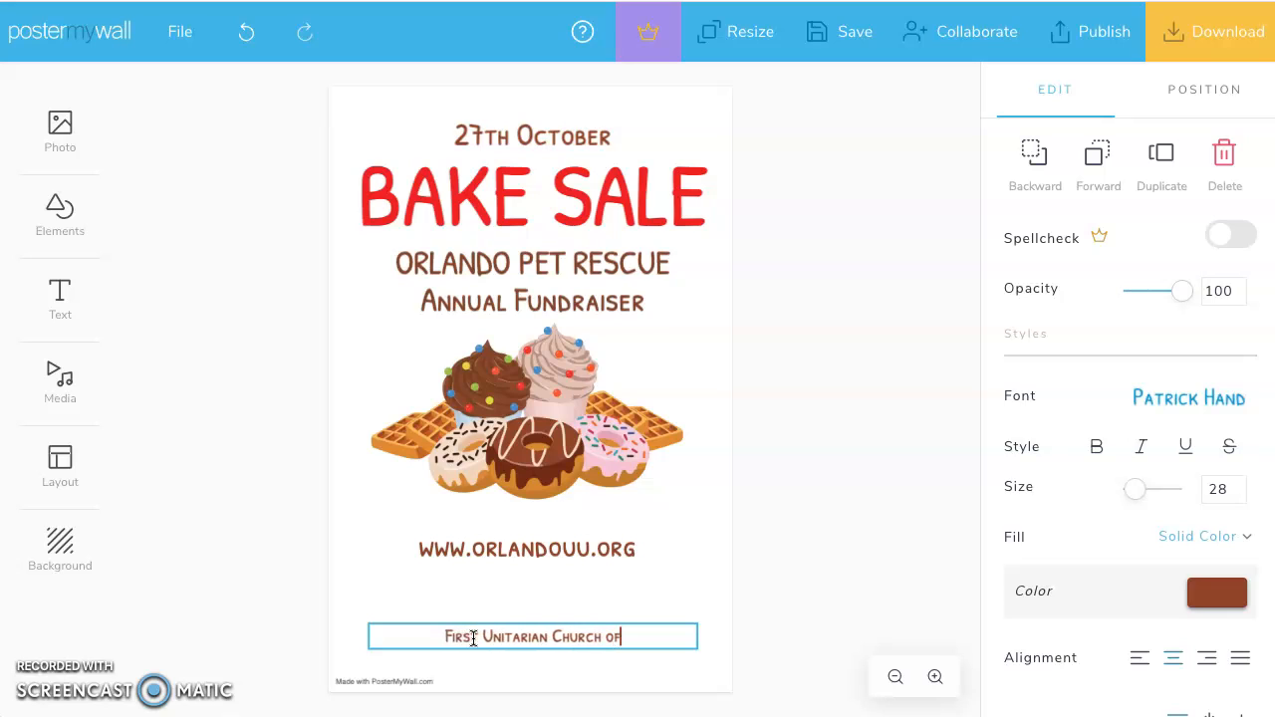
pyautogui.write(' orlando1')
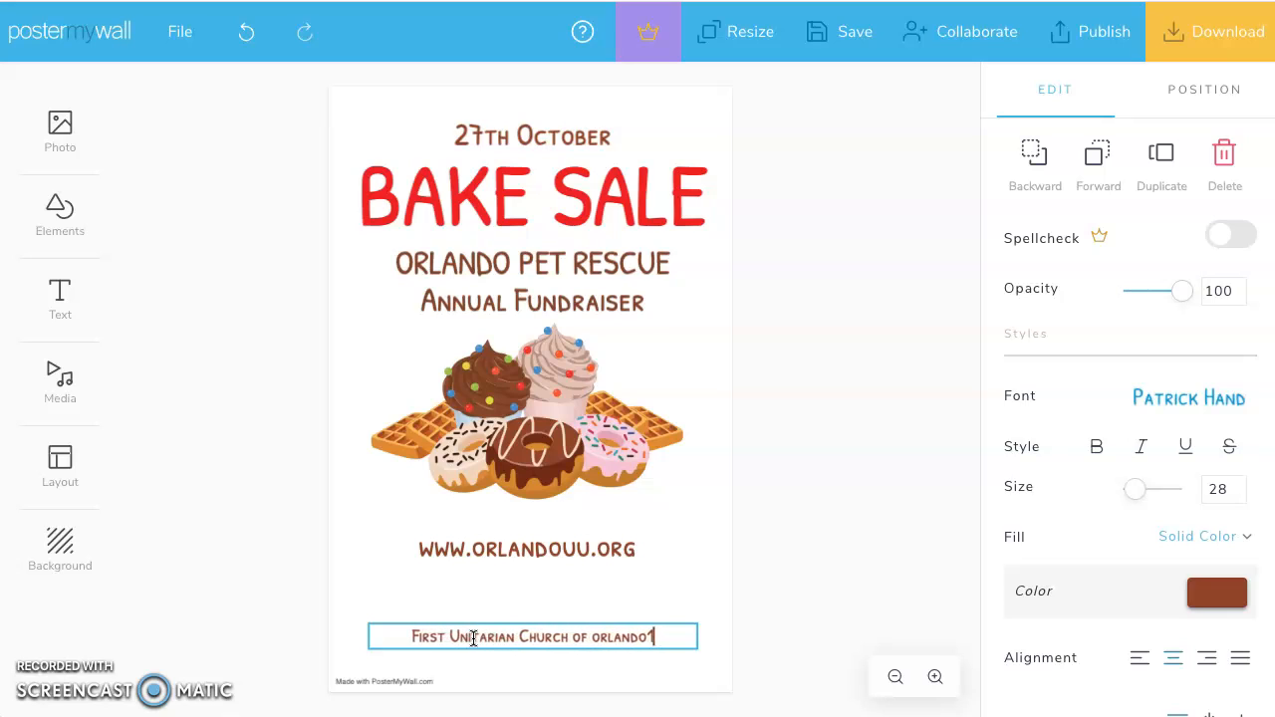
pyautogui.press('BackSpace')
# Add the church's street address and its city, state and ZIP code on two lines below the church name
pyautogui.press('Return')
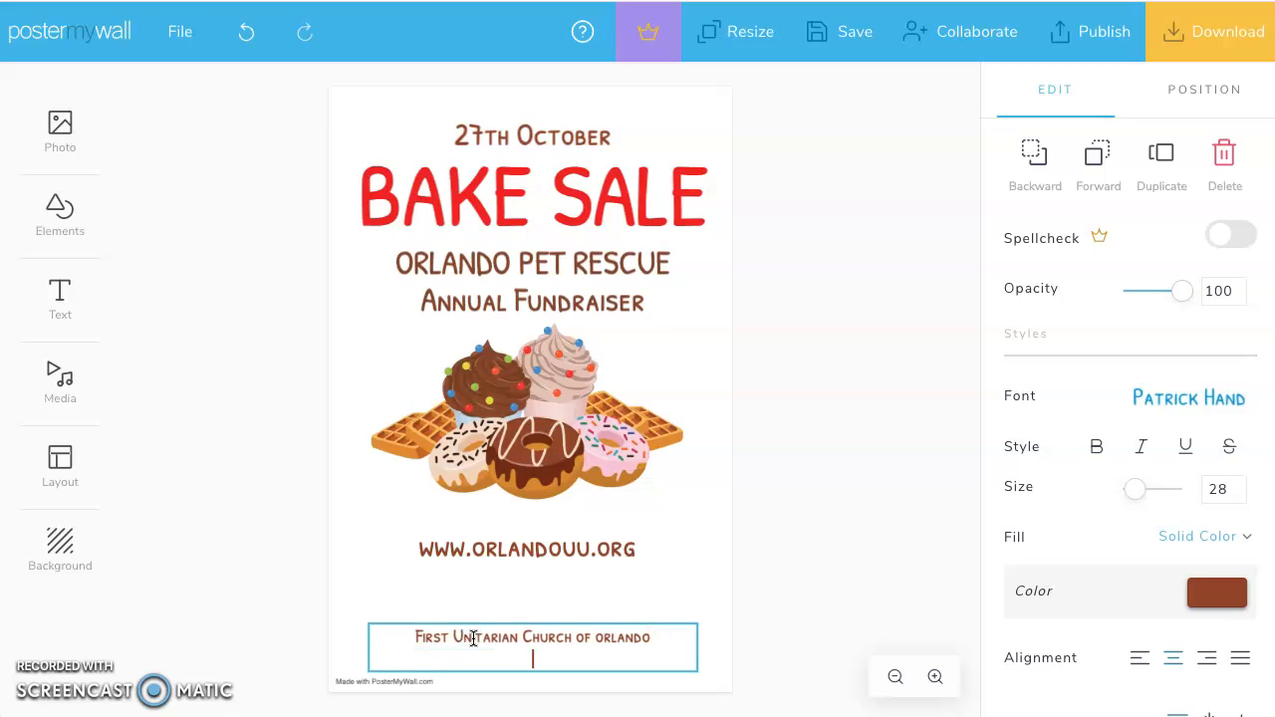
pyautogui.write('1901 E. Robinson St')
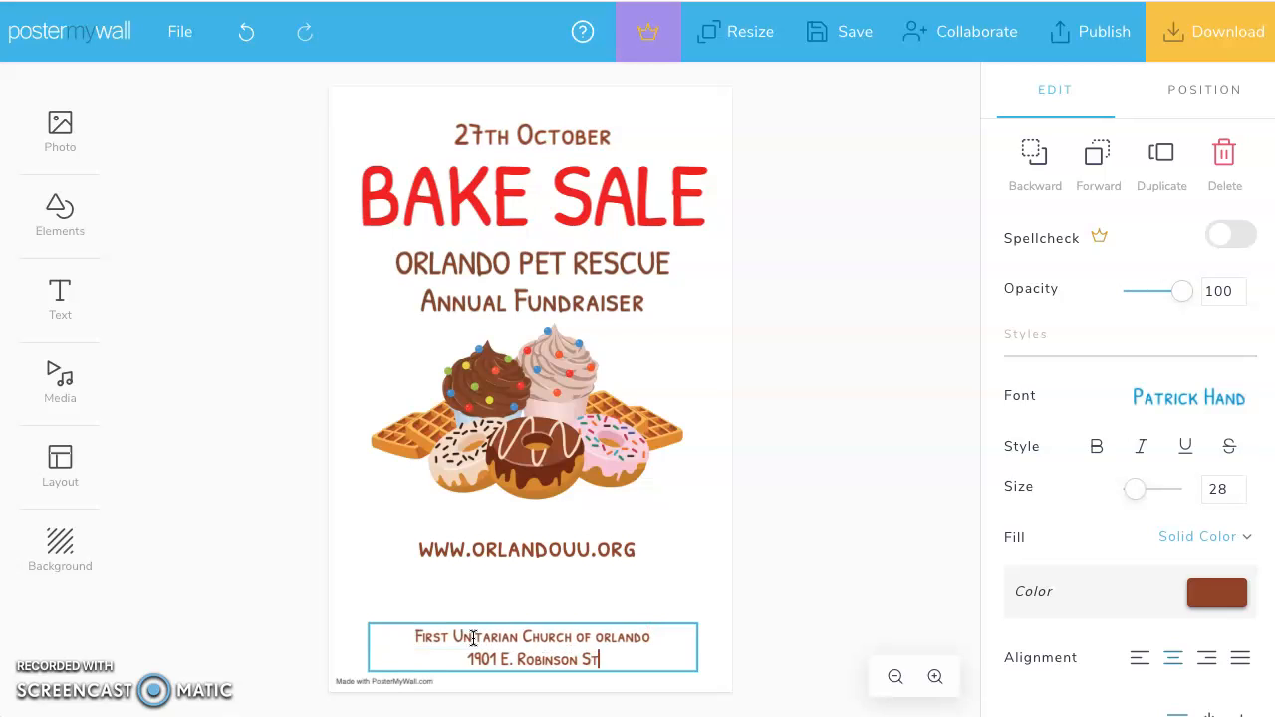
pyautogui.write('.')
pyautogui.press('Return')
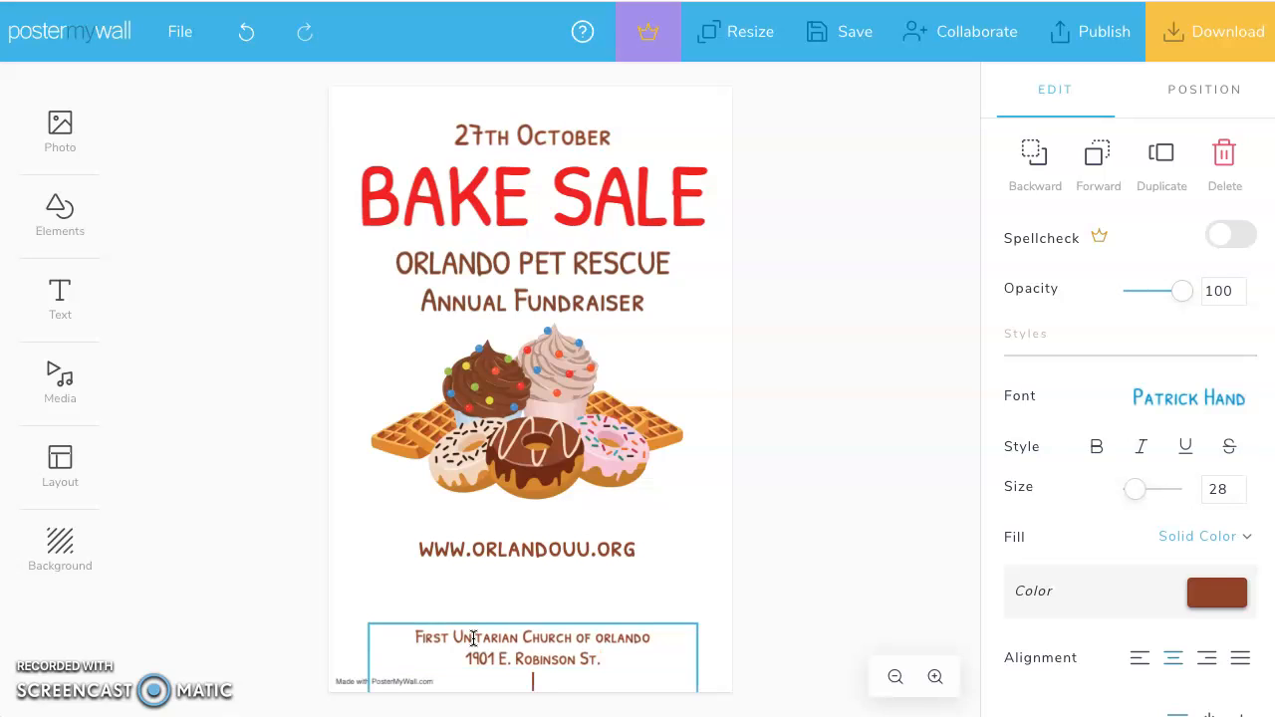
pyautogui.write('Orlando, FL 32803')
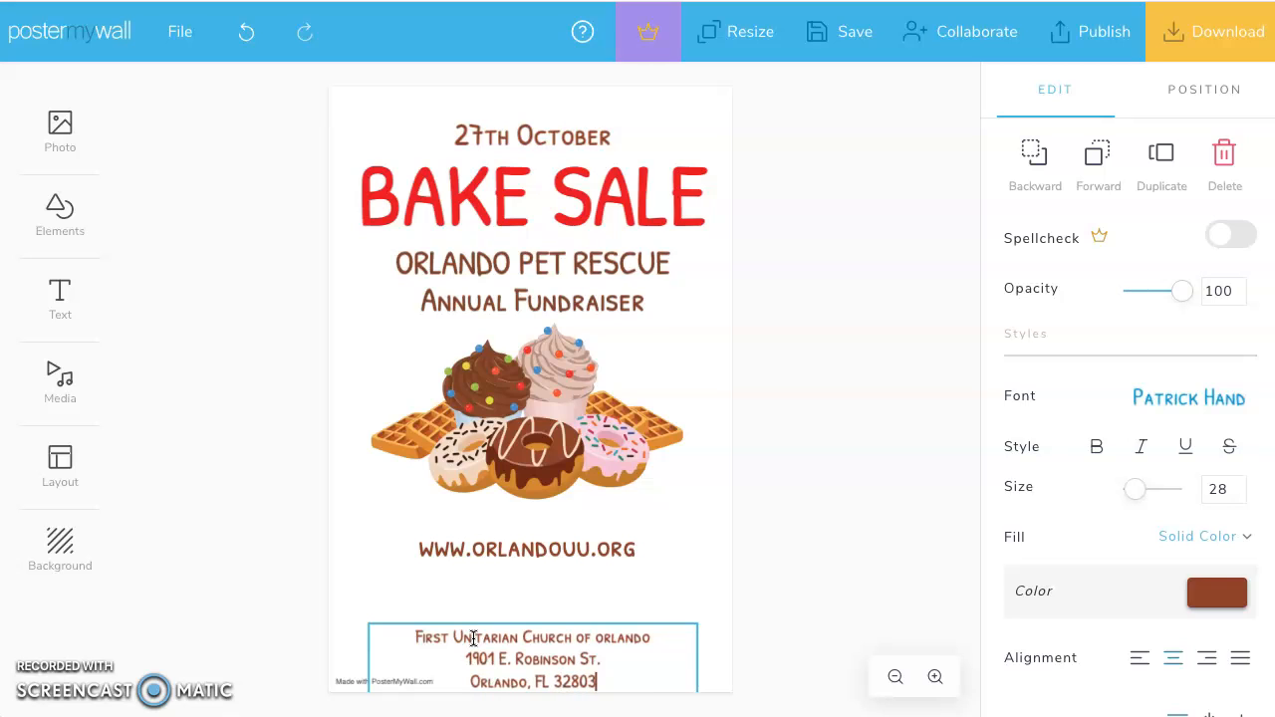
pyautogui.click(672, 591)
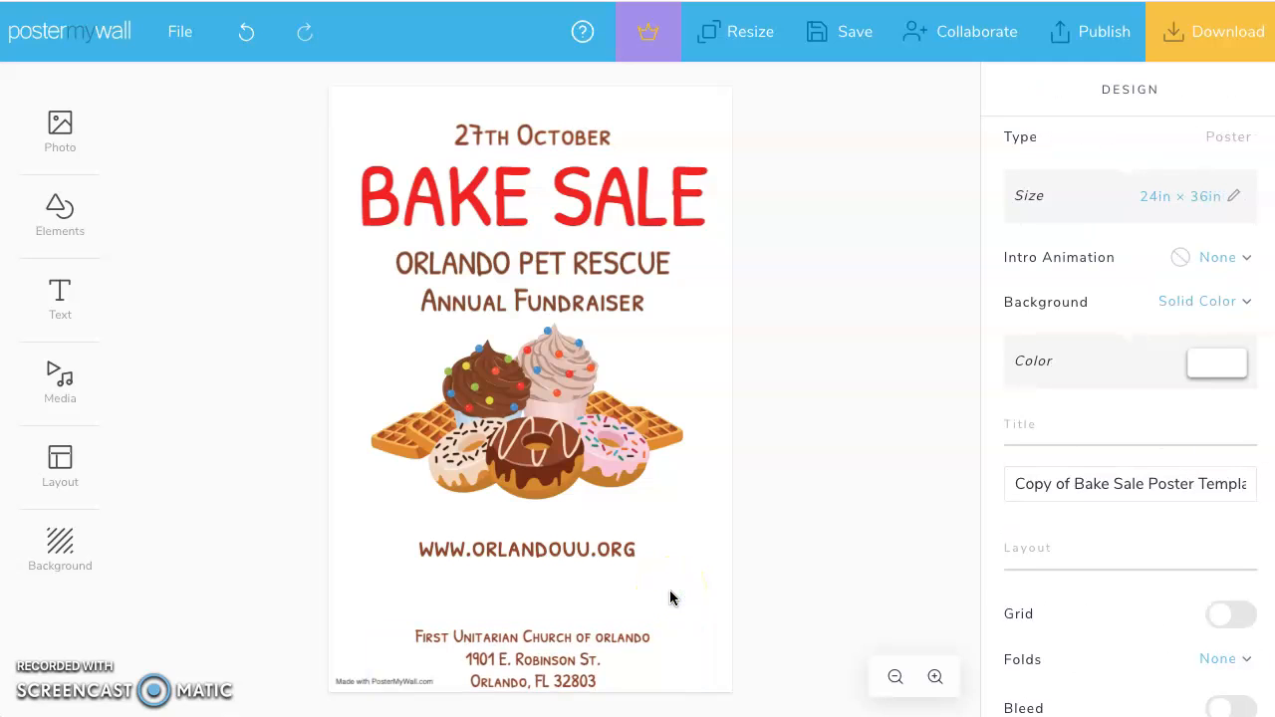
# Move the church name and address block up to just below the web address
pyautogui.click(566, 643)
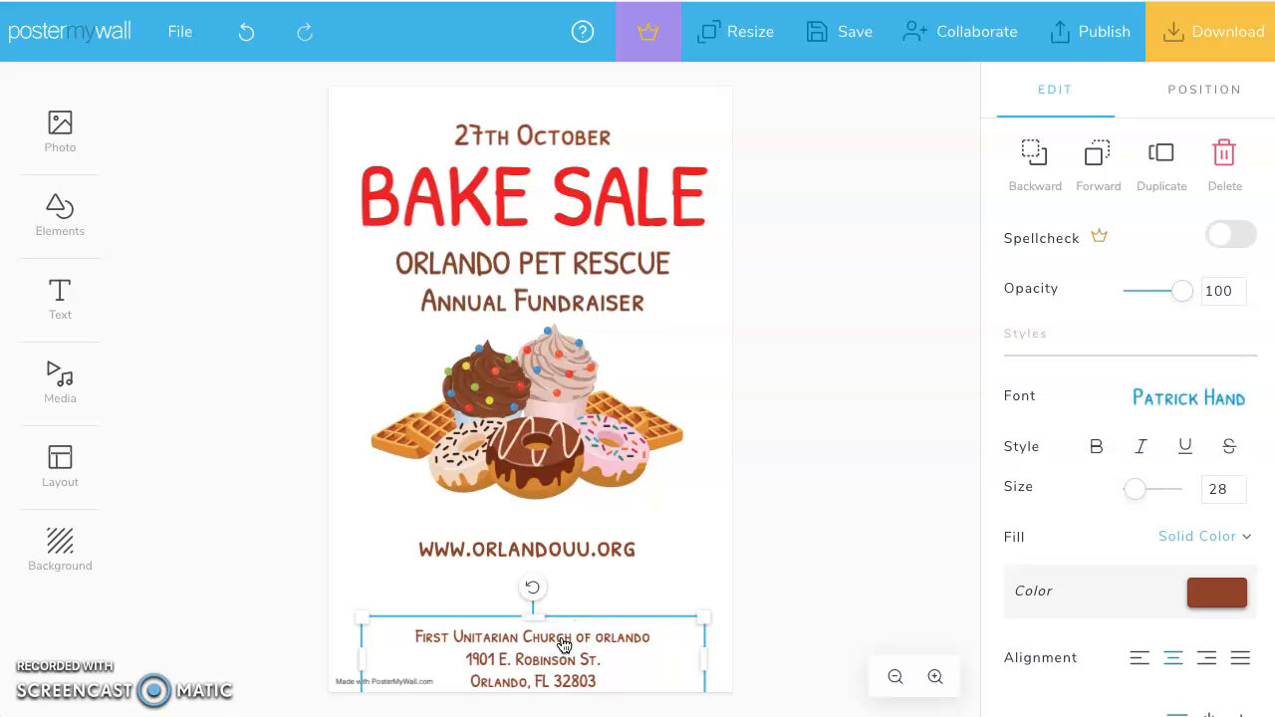
pyautogui.moveTo(563, 643); pyautogui.dragTo(563, 588)
pyautogui.click(611, 634)
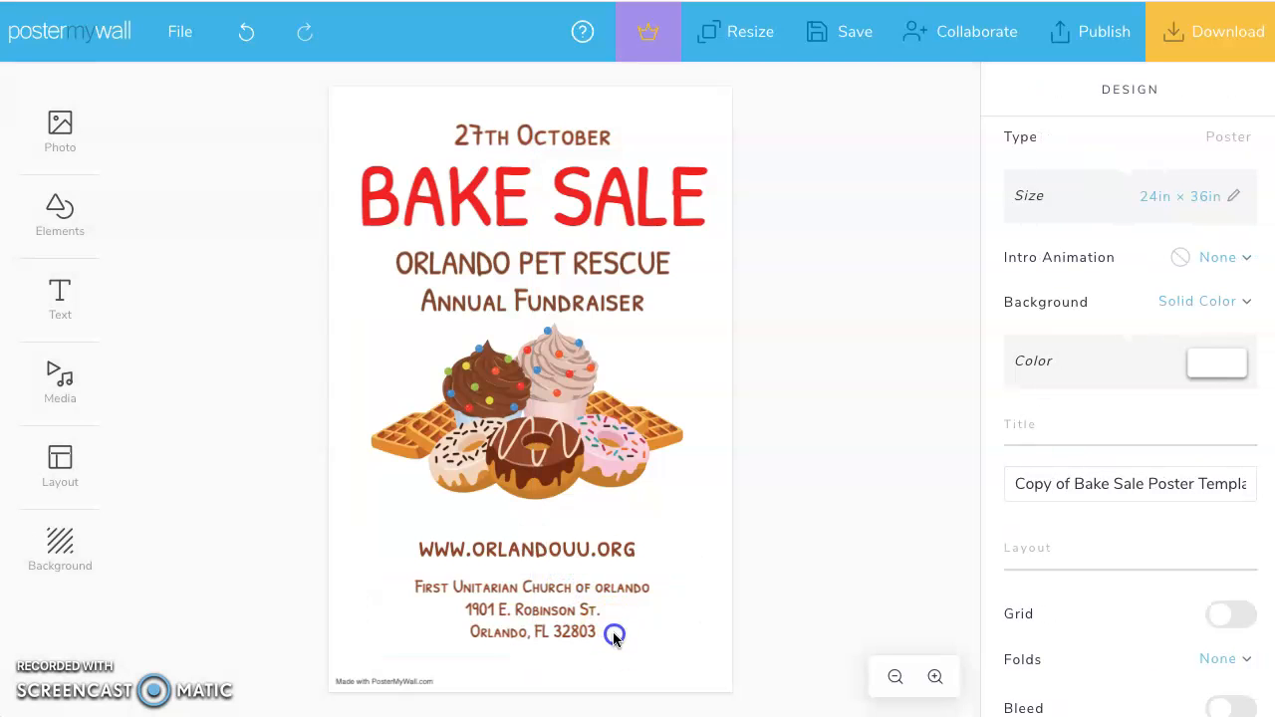
# Left-align all three lines of the church name and address block
pyautogui.click(599, 640)
pyautogui.click(598, 639)
pyautogui.click(599, 640)
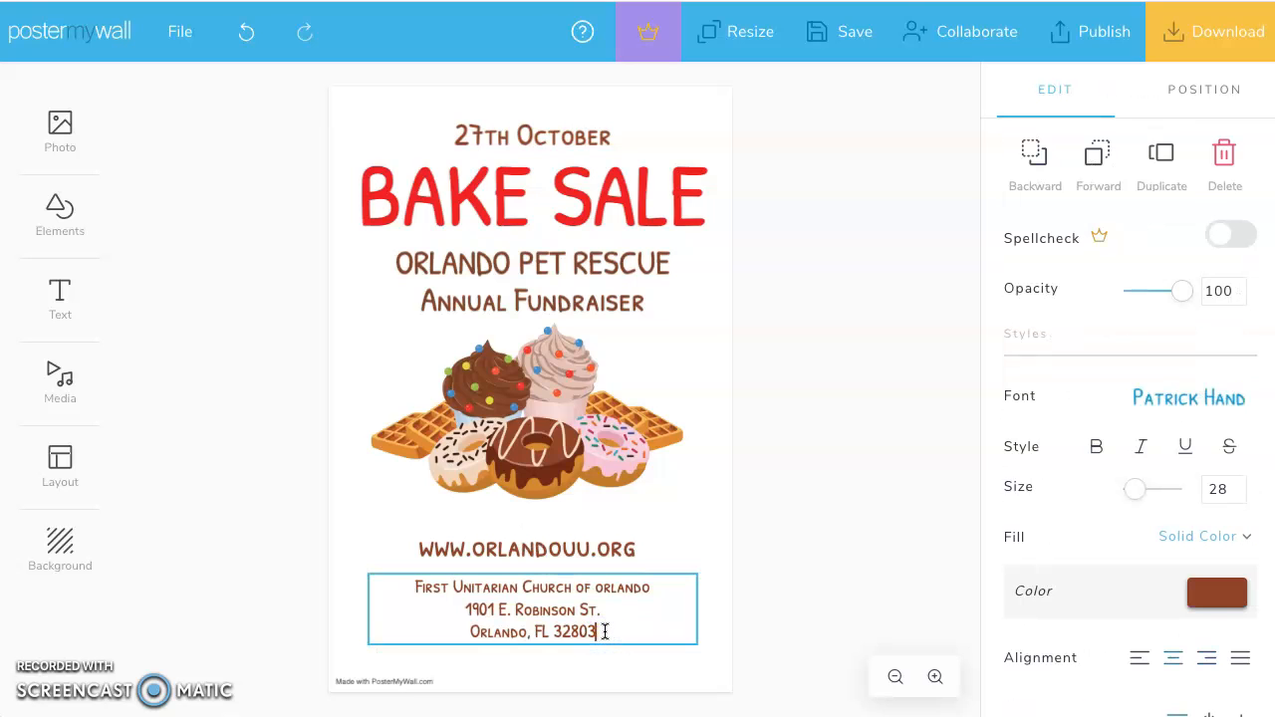
pyautogui.moveTo(609, 630); pyautogui.dragTo(403, 587)
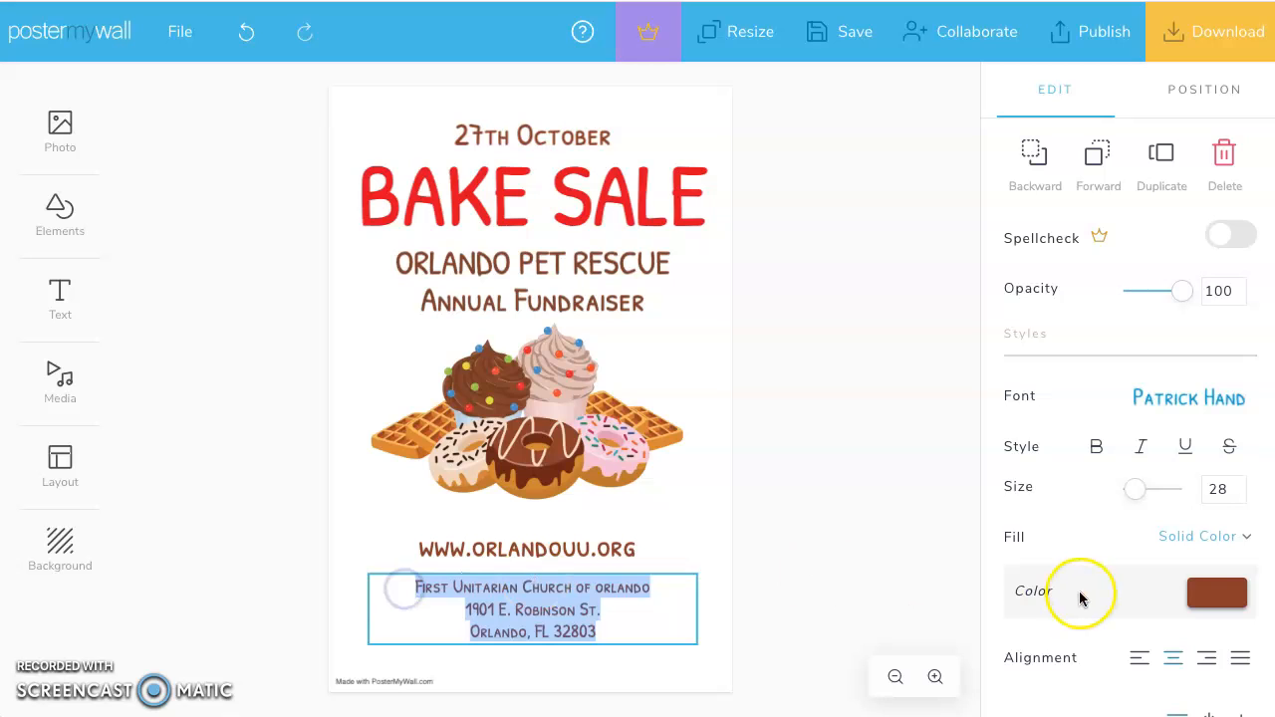
pyautogui.click(1141, 665)
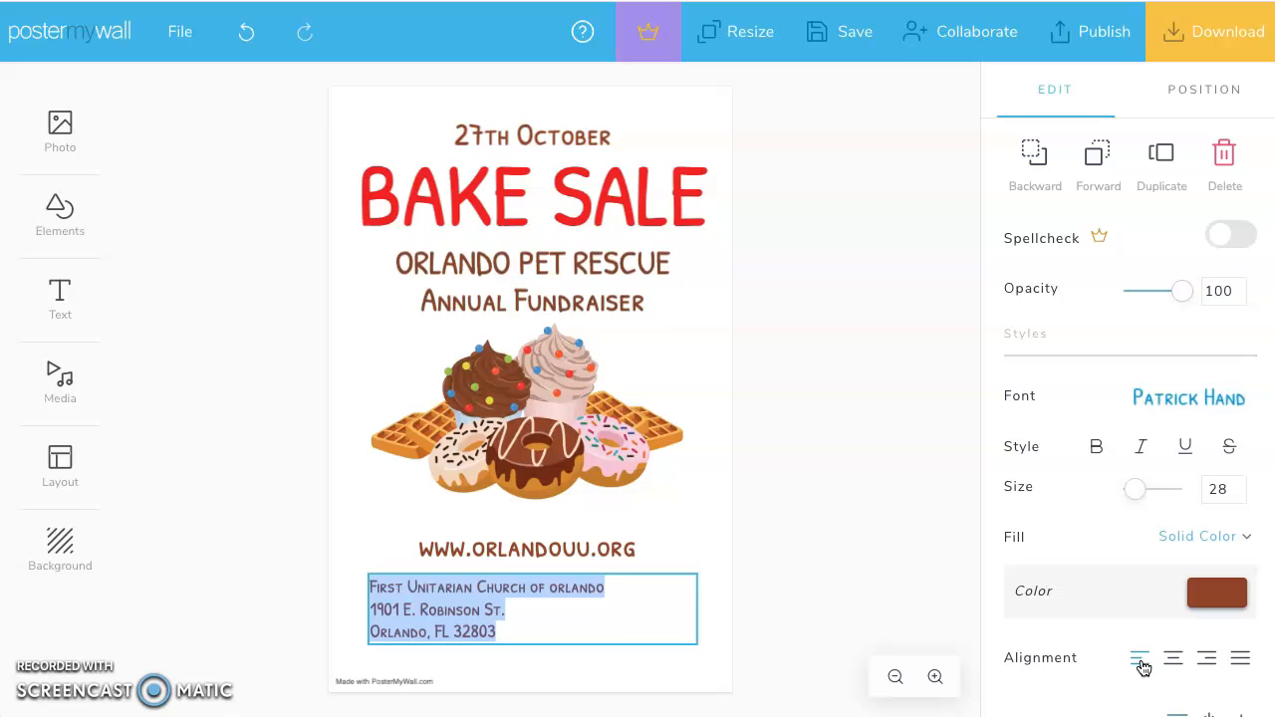
pyautogui.click(692, 537)
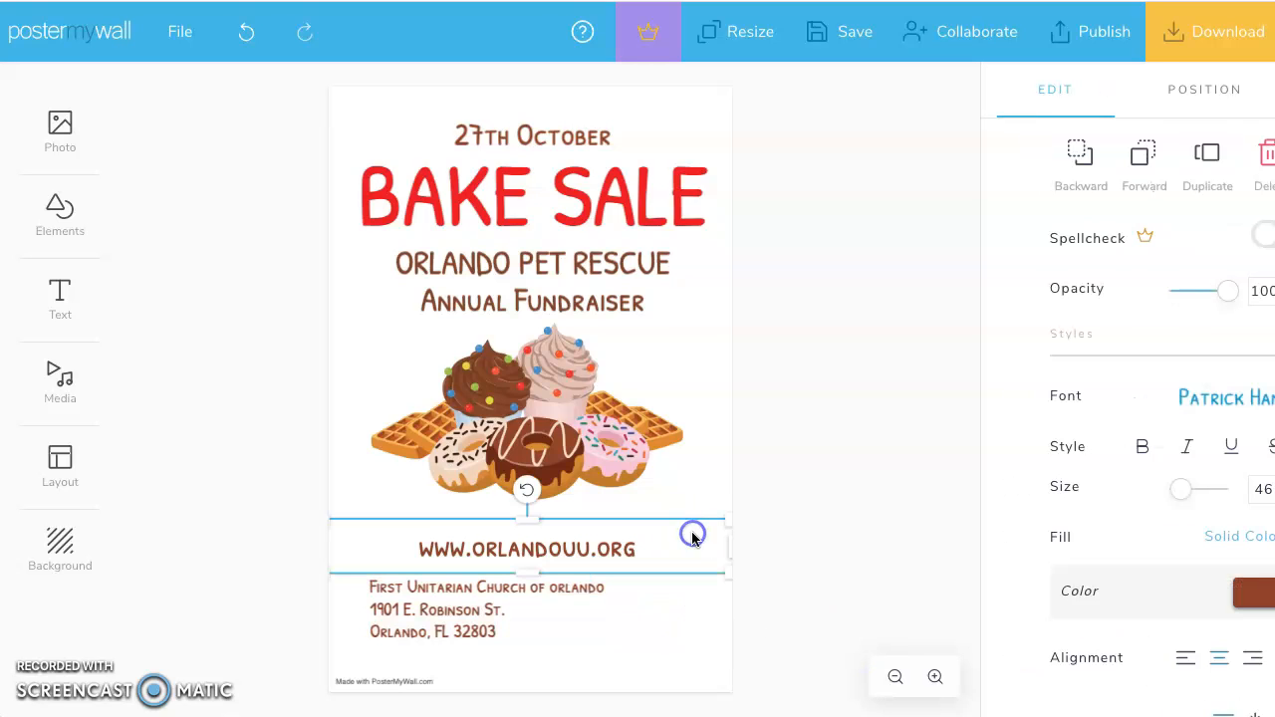
# Narrow the church address text box from its left side so the text shifts right and leaves space beside it
pyautogui.click(470, 604)
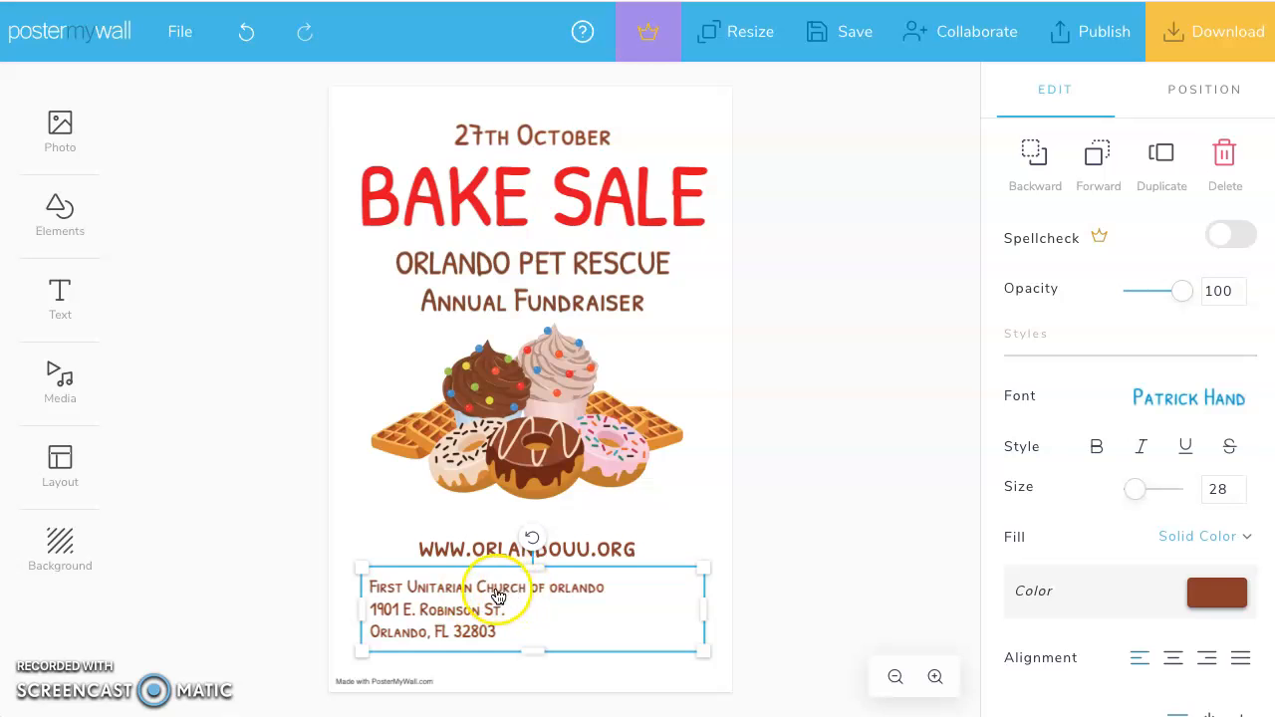
pyautogui.moveTo(360, 610); pyautogui.dragTo(452, 611)
pyautogui.click(391, 617)
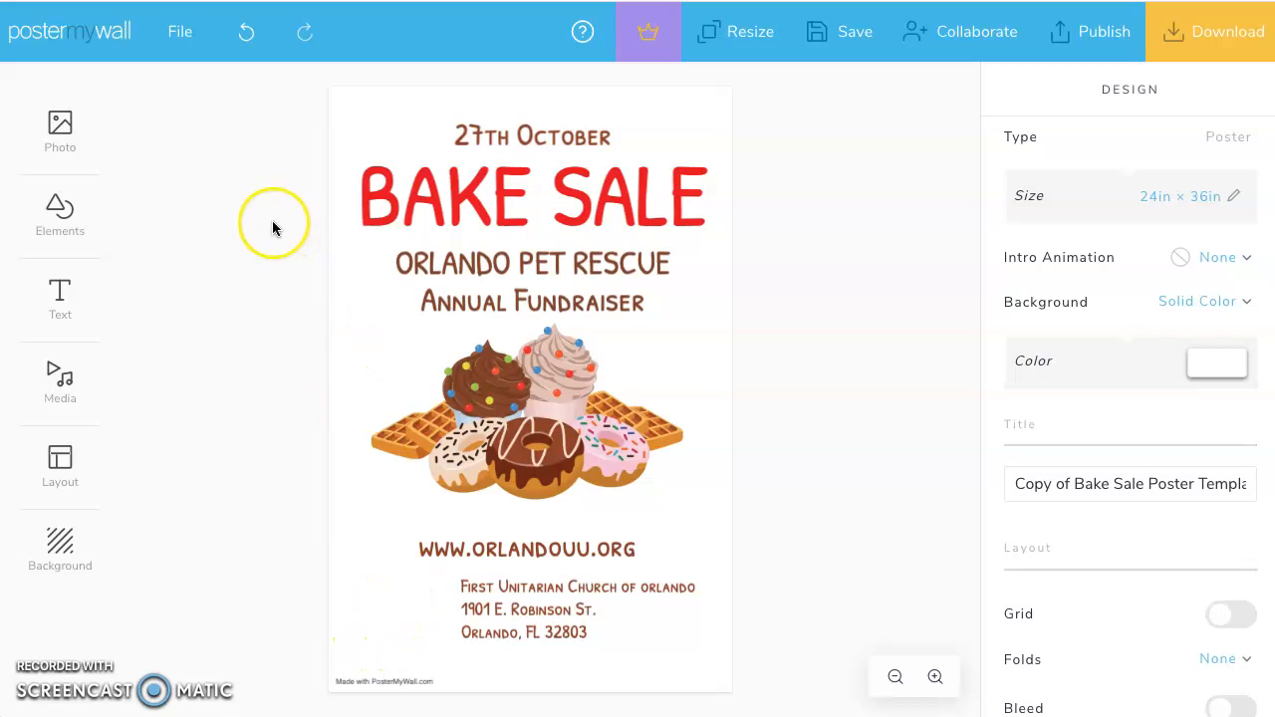
# Upload 1Uwhite-Logo-circleBLUE.png from the Mini Logo Lesson folder and add it to the poster
pyautogui.click(59, 127)
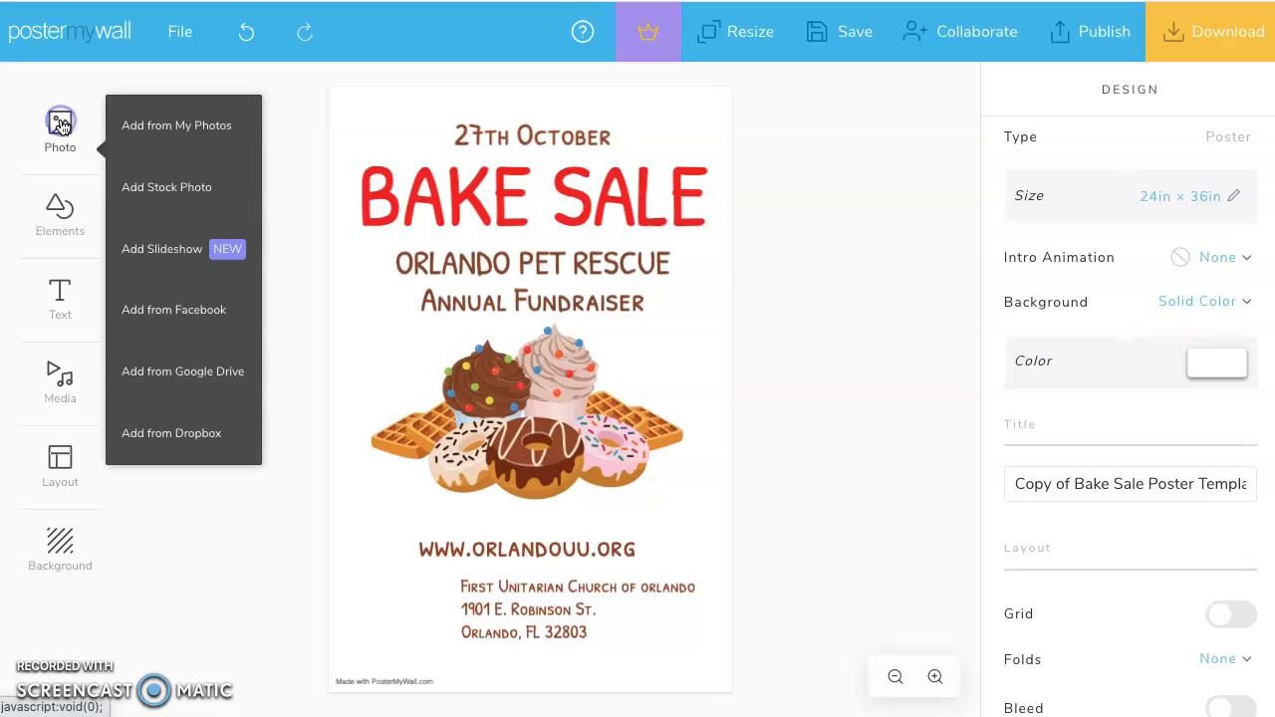
pyautogui.click(219, 133)
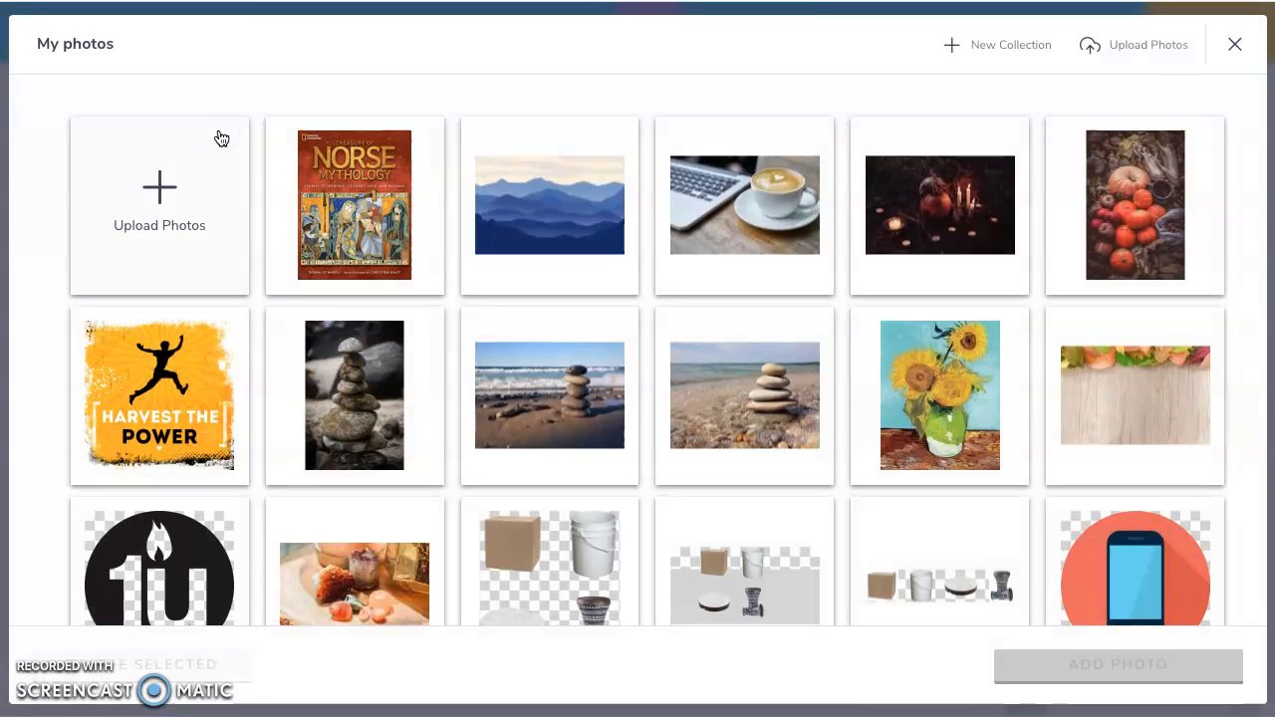
pyautogui.scroll(-1, 239, 508)
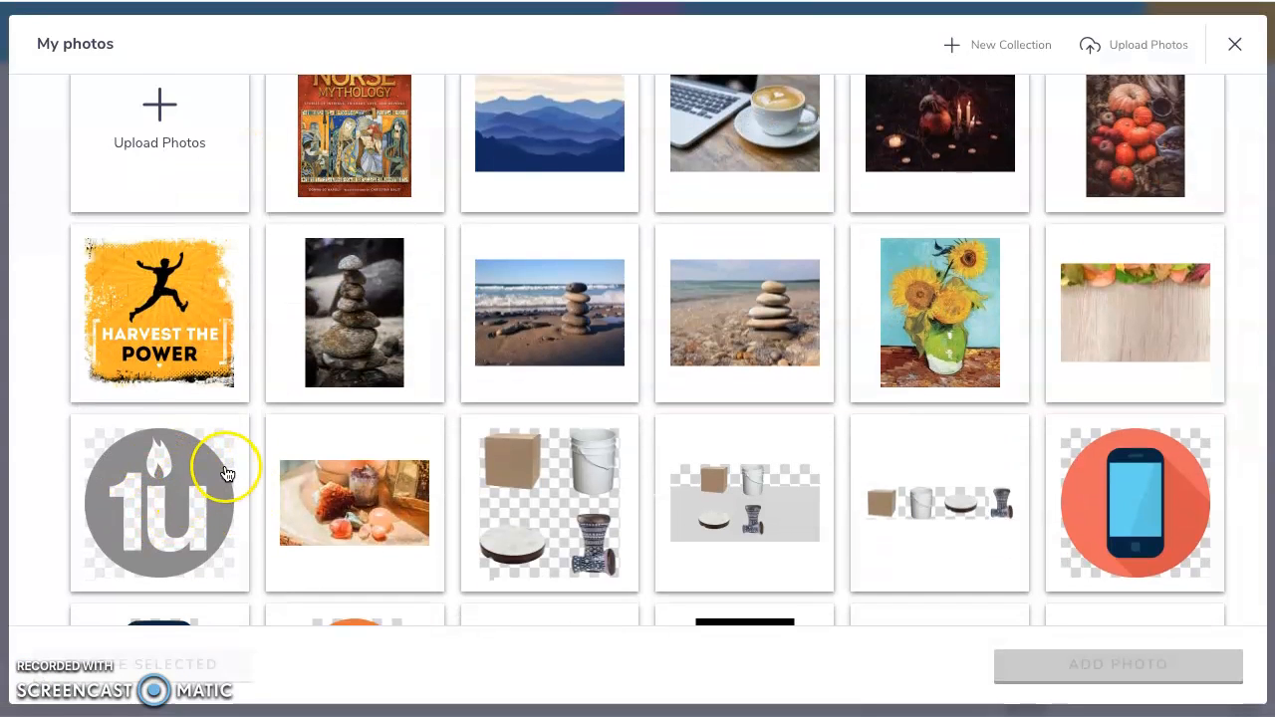
pyautogui.scroll(1, 228, 469)
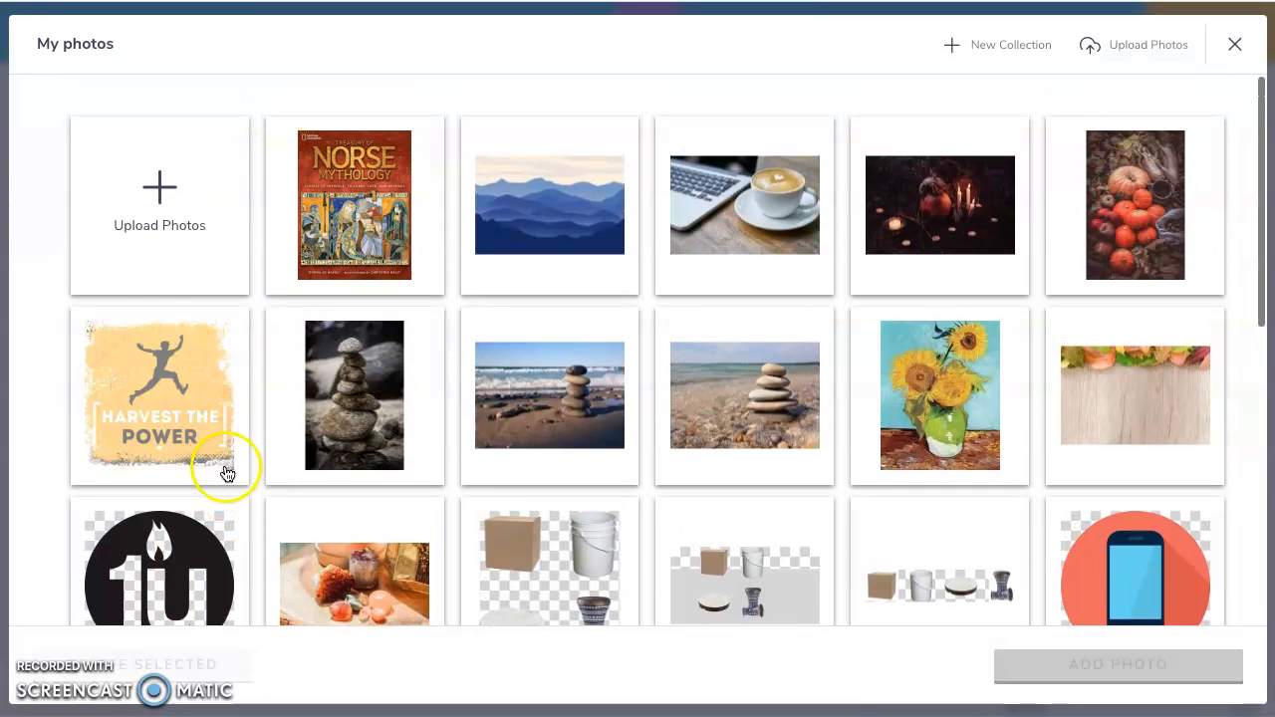
pyautogui.click(165, 195)
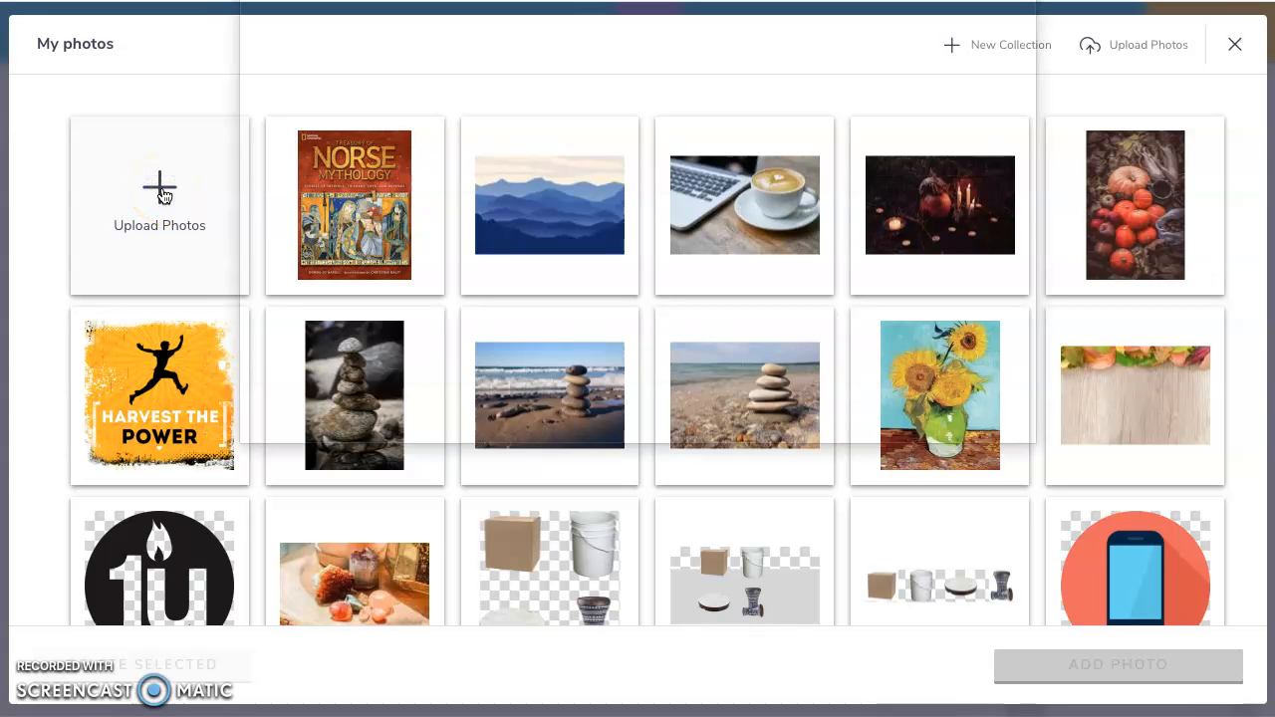
pyautogui.click(514, 68)
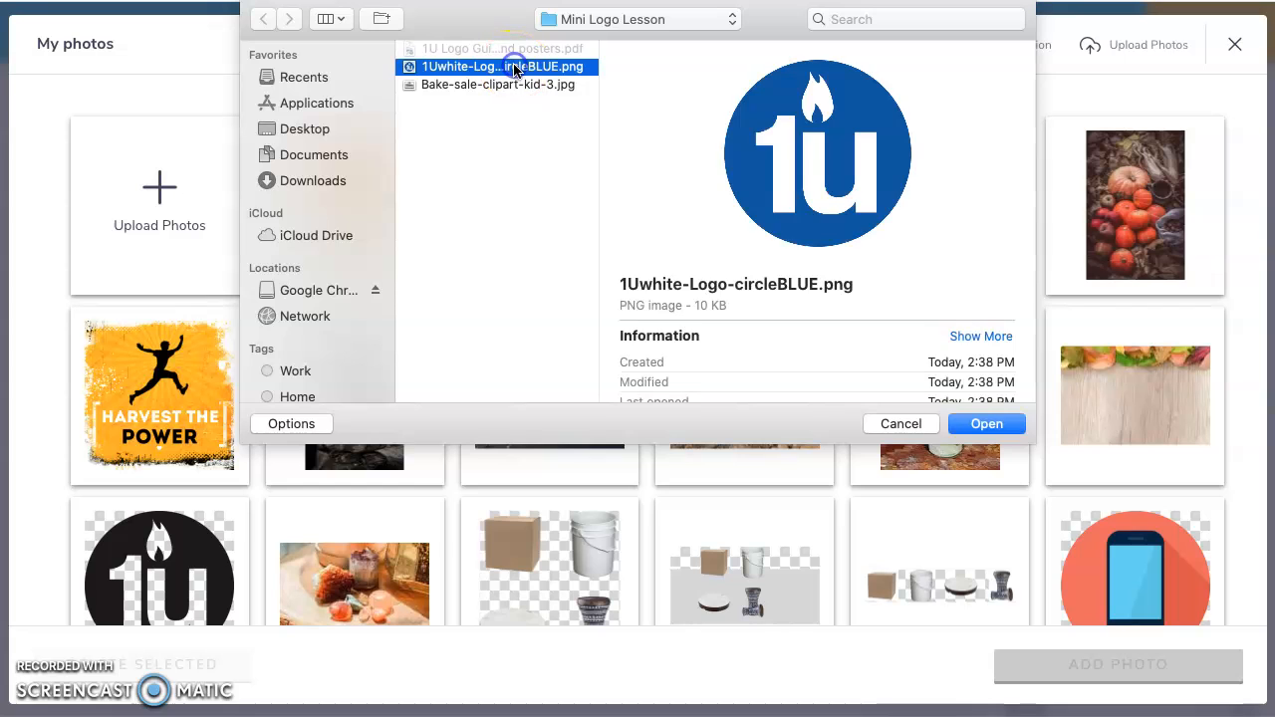
pyautogui.click(513, 68)
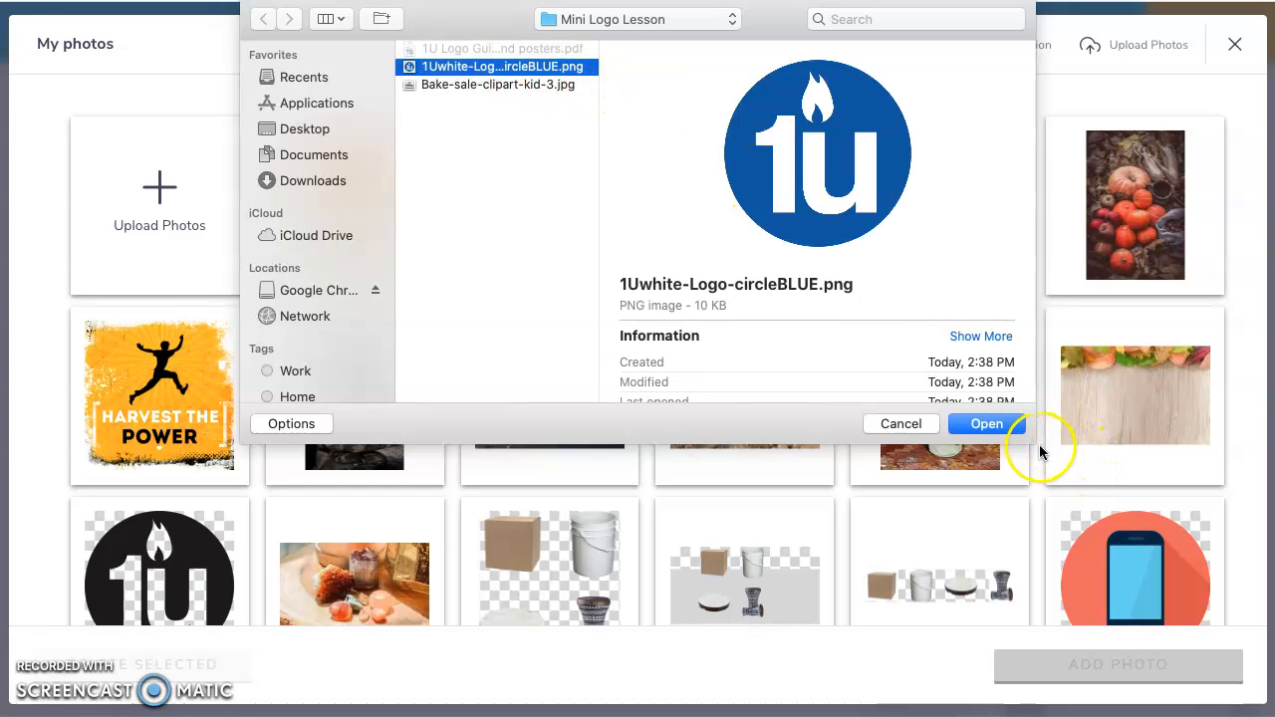
pyautogui.click(1001, 426)
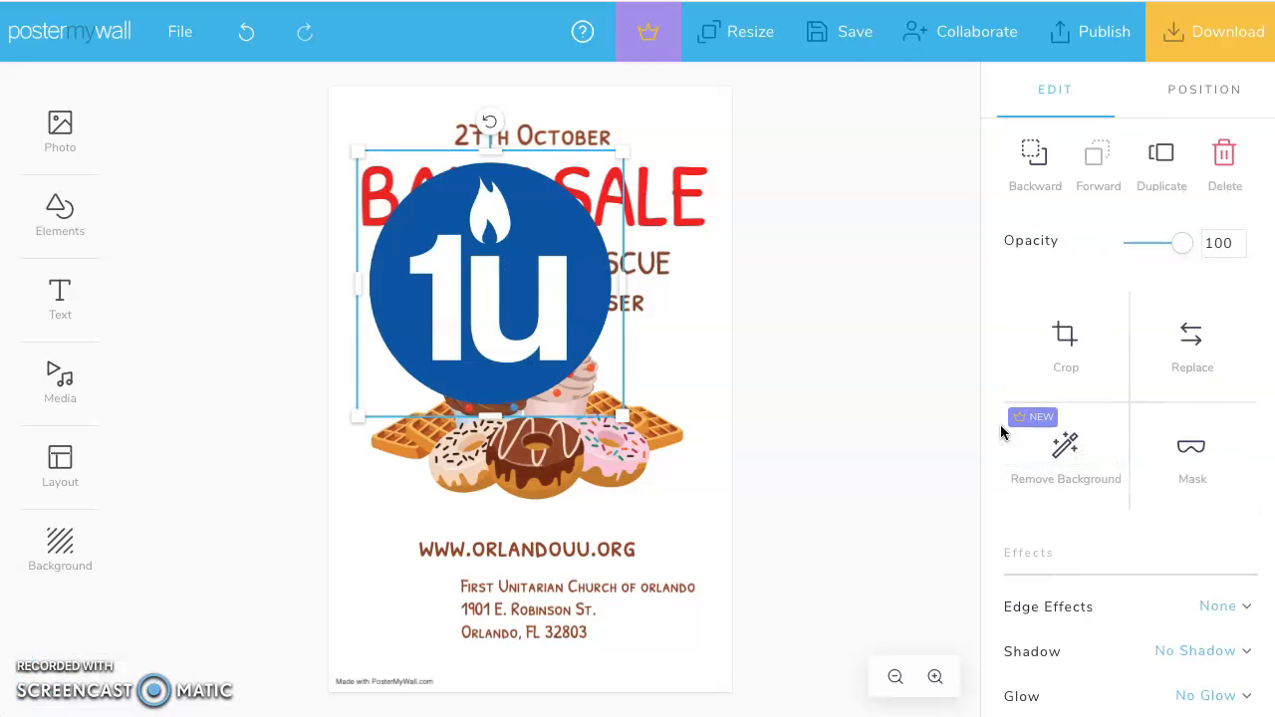
pyautogui.click(998, 432)
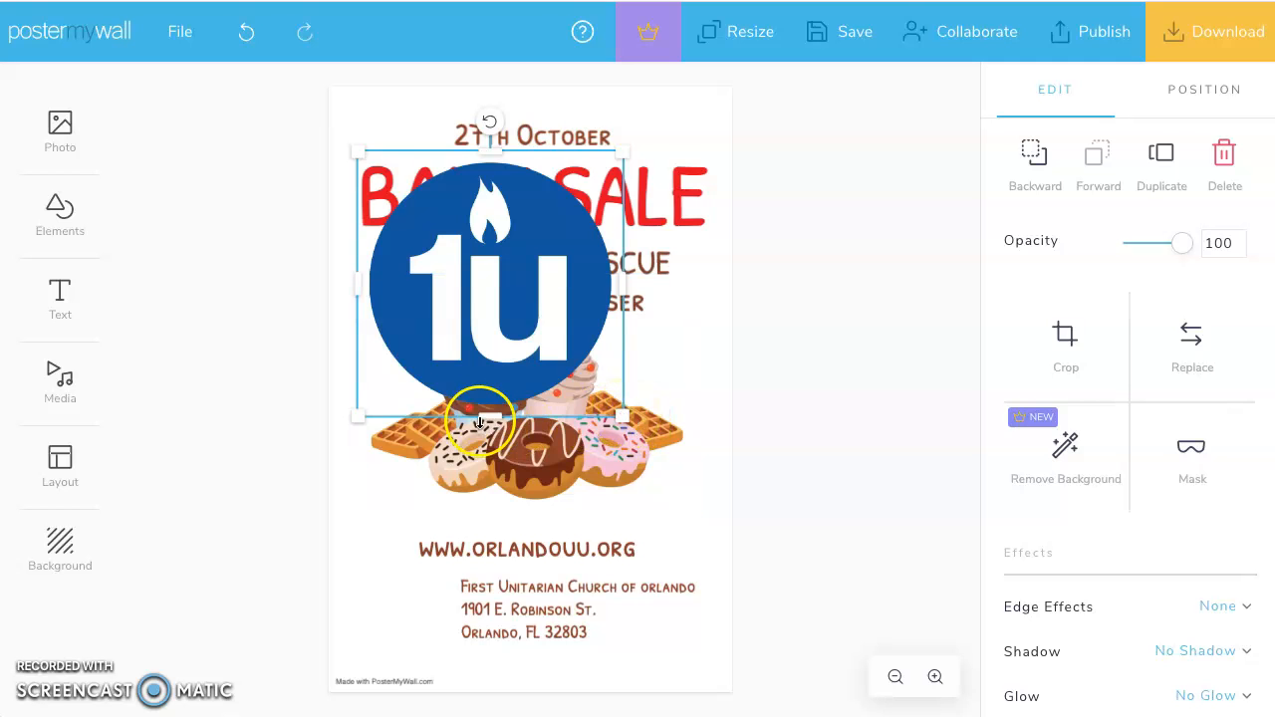
# Shrink the 1U logo to about 125 x 125 and place it left of the church address, vertically centred on it
pyautogui.moveTo(495, 412)
pyautogui.mouseDown()
pyautogui.moveTo(503, 319)
pyautogui.moveTo(497, 445)
pyautogui.moveTo(503, 423)
pyautogui.moveTo(506, 435)
pyautogui.mouseUp()
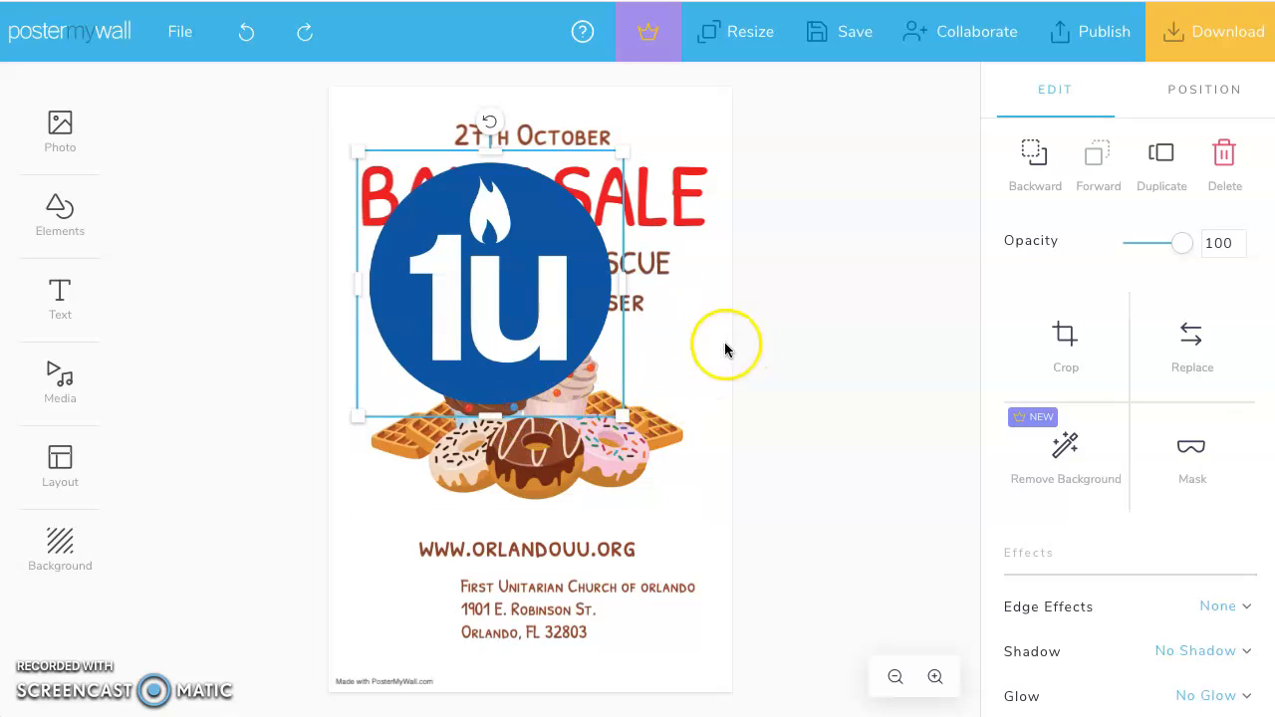
pyautogui.moveTo(625, 413); pyautogui.dragTo(467, 261)
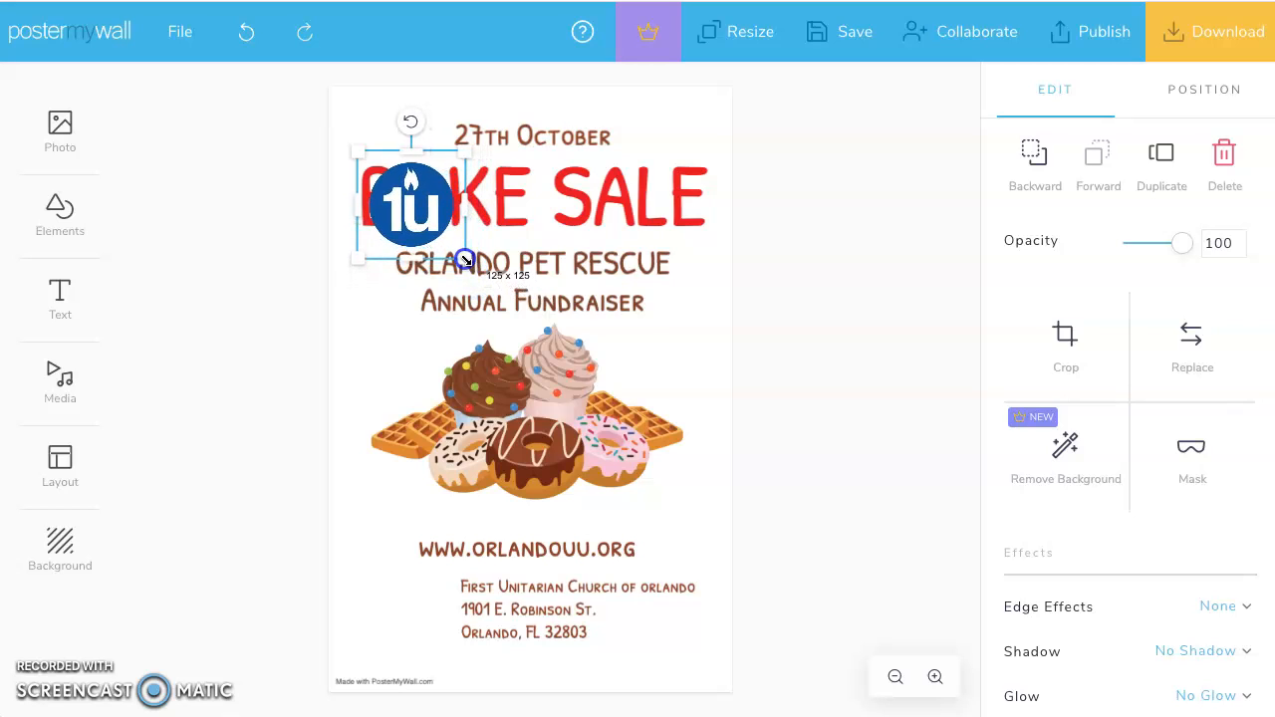
pyautogui.click(420, 215)
pyautogui.moveTo(418, 210); pyautogui.dragTo(407, 607)
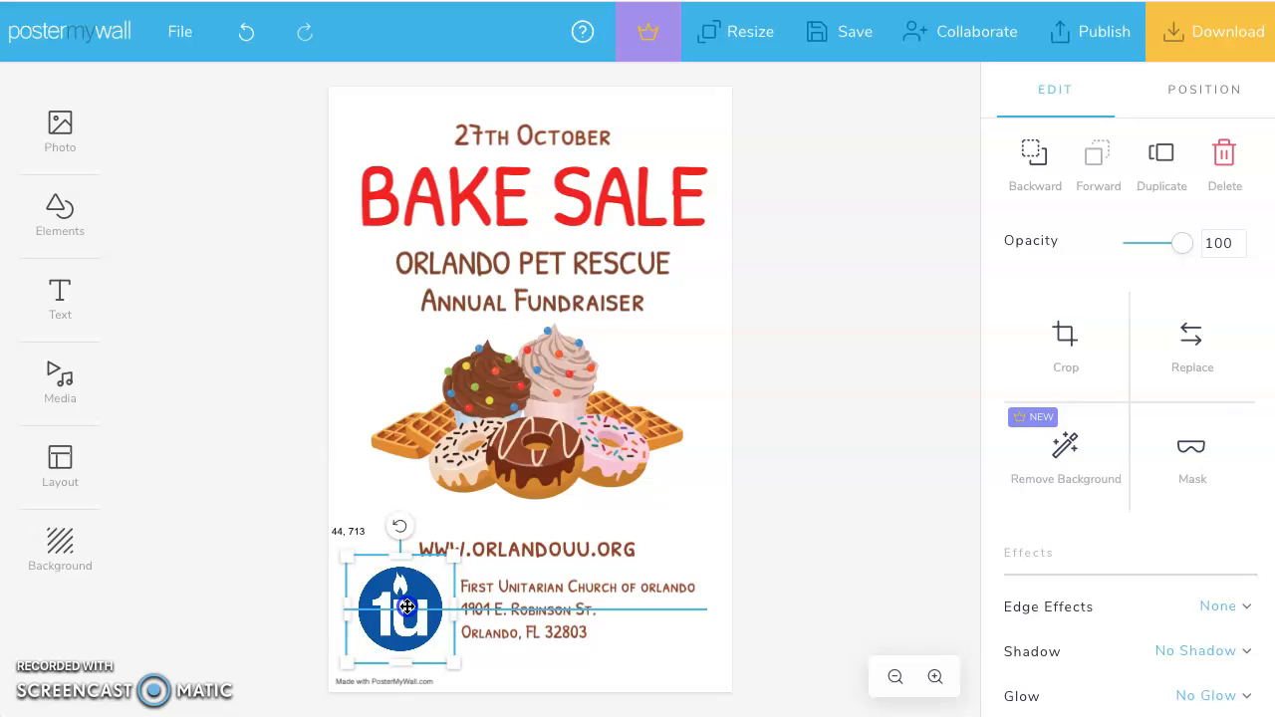
pyautogui.moveTo(408, 606); pyautogui.dragTo(407, 607)
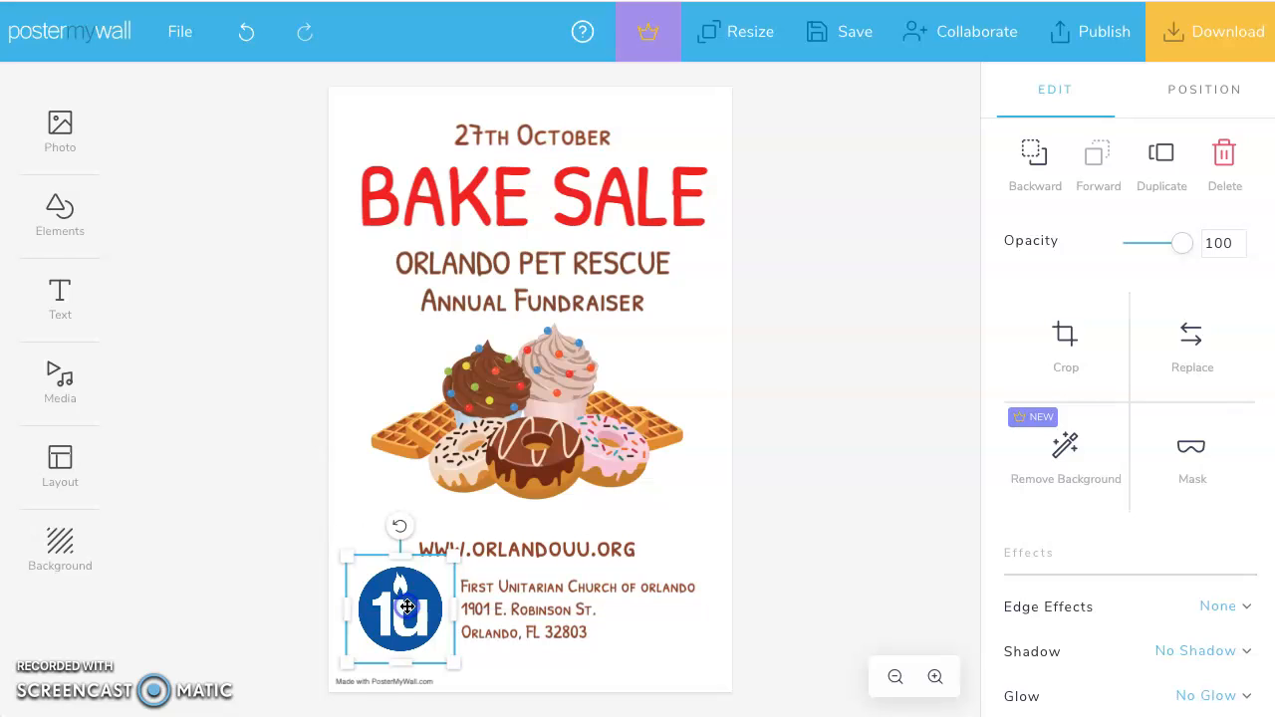
pyautogui.click(709, 479)
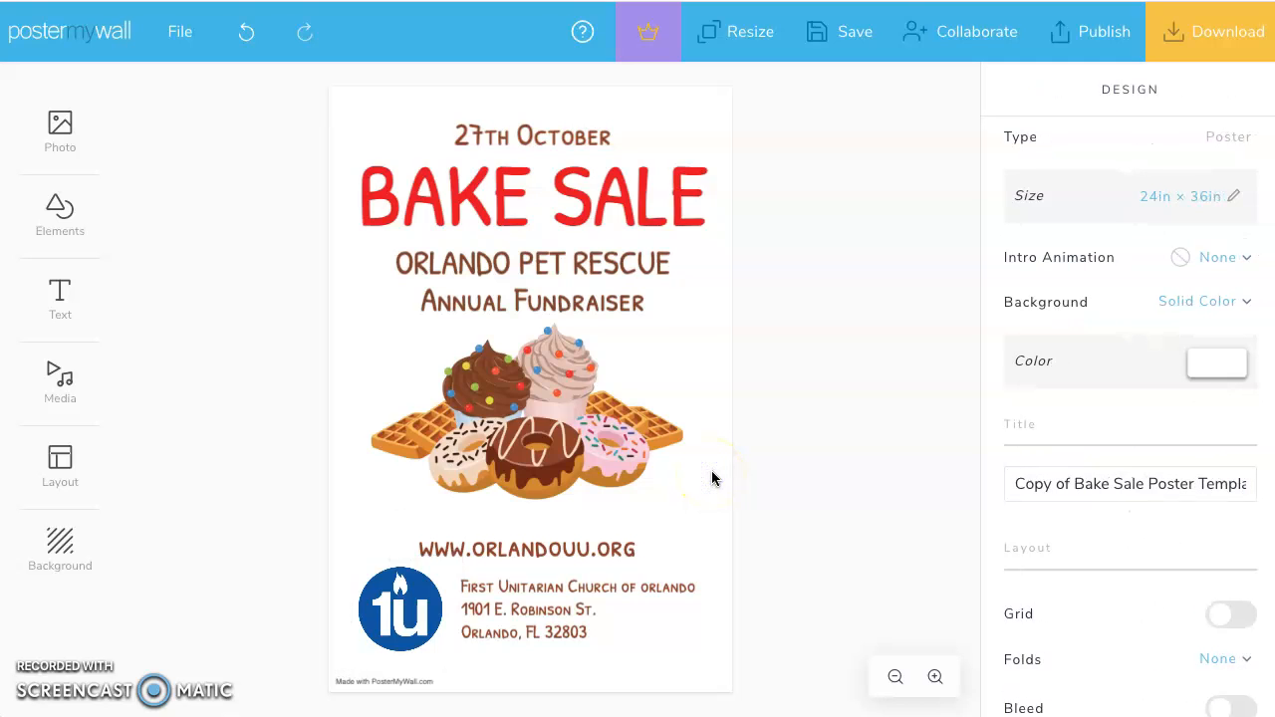
# Shrink the 1U logo slightly more, keeping it beside the church address
pyautogui.click(403, 607)
pyautogui.moveTo(451, 671); pyautogui.dragTo(408, 612)
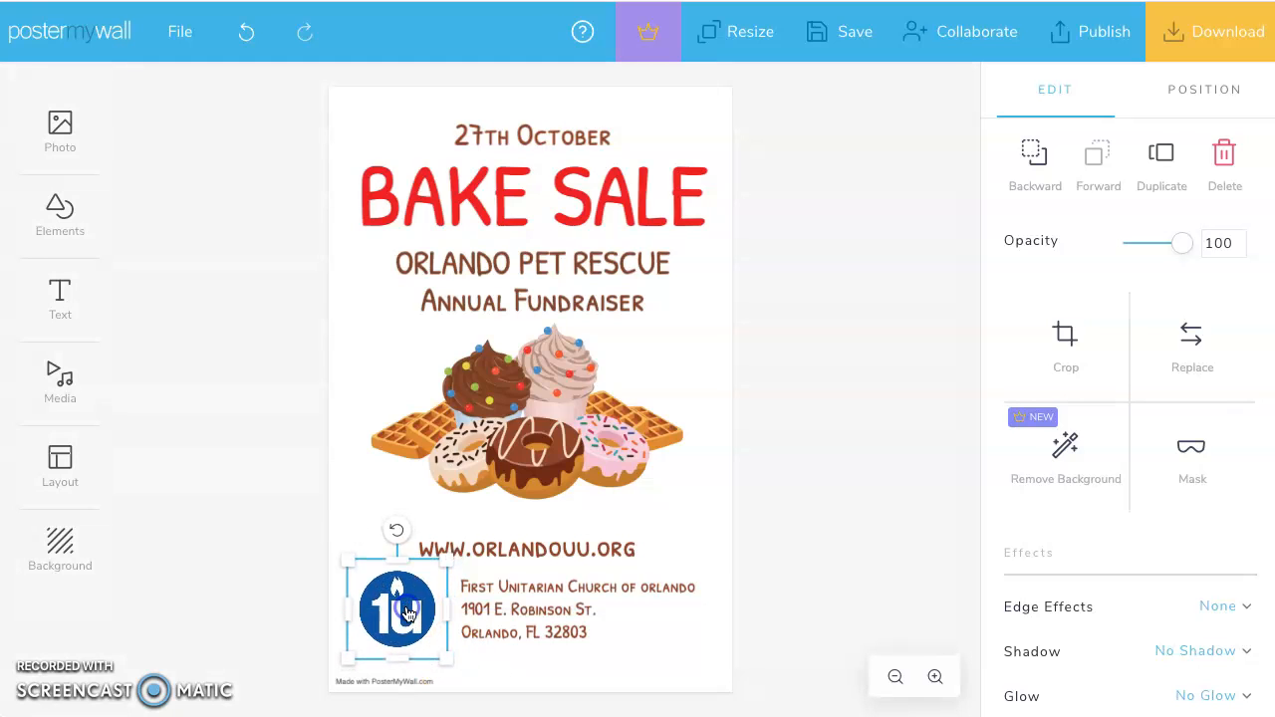
pyautogui.click(705, 495)
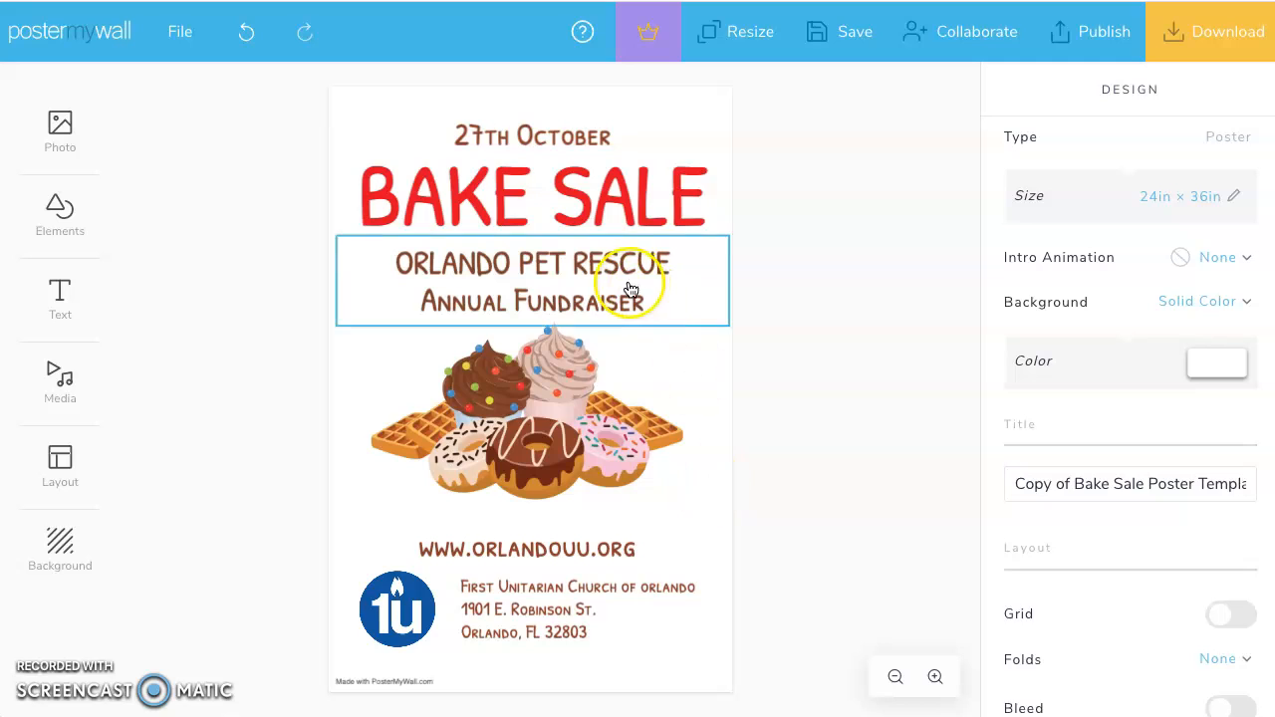
# Change the BAKE SALE title's colour to the blue swatch 0316e4
pyautogui.click(627, 216)
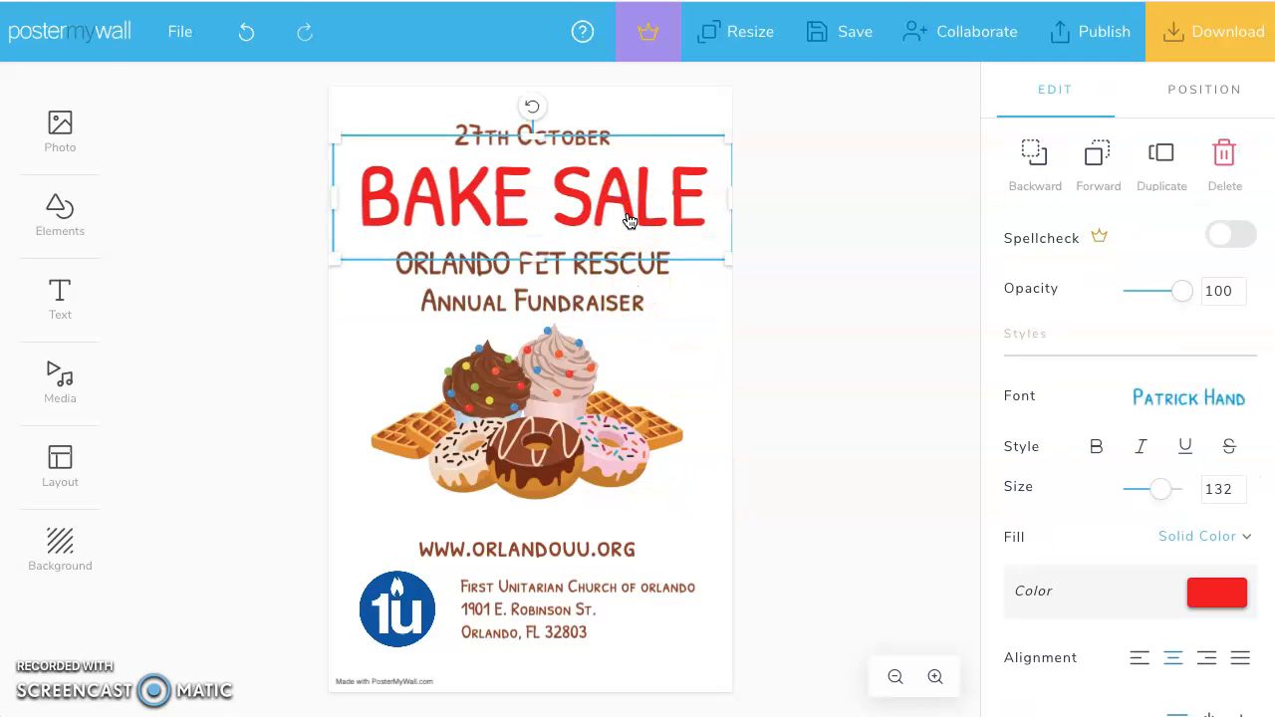
pyautogui.click(1216, 592)
pyautogui.click(1036, 496)
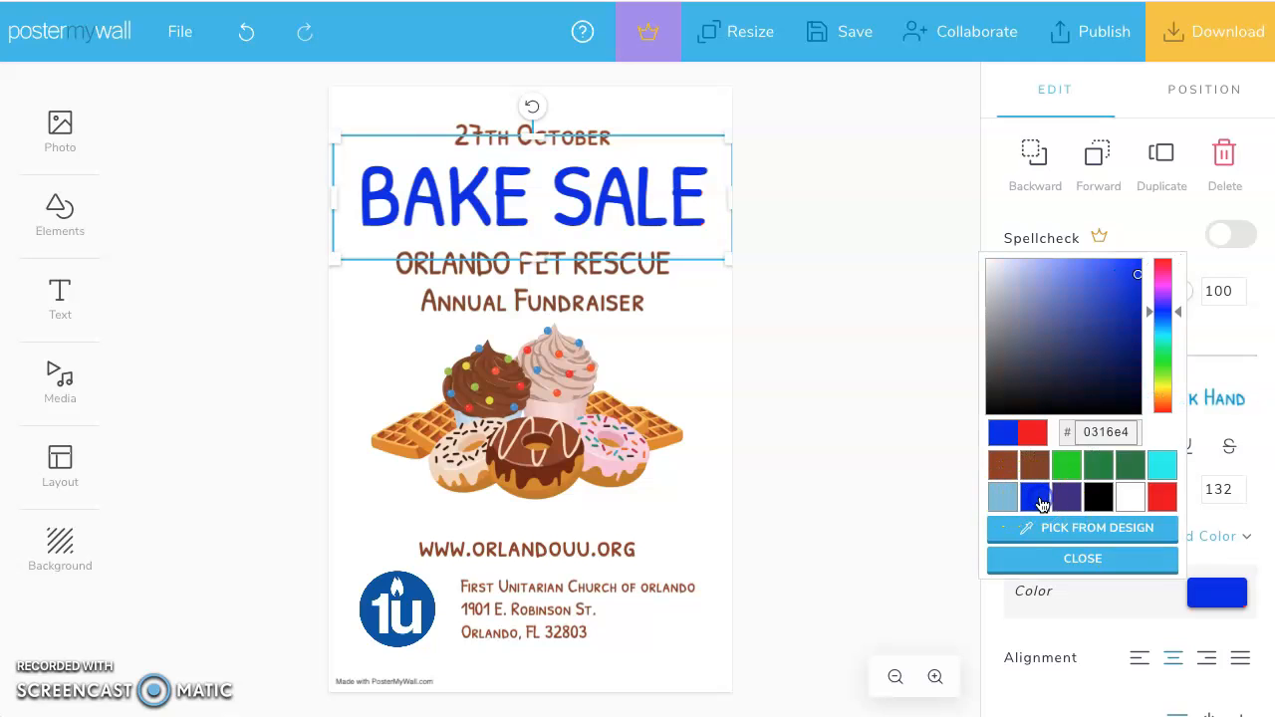
pyautogui.click(813, 393)
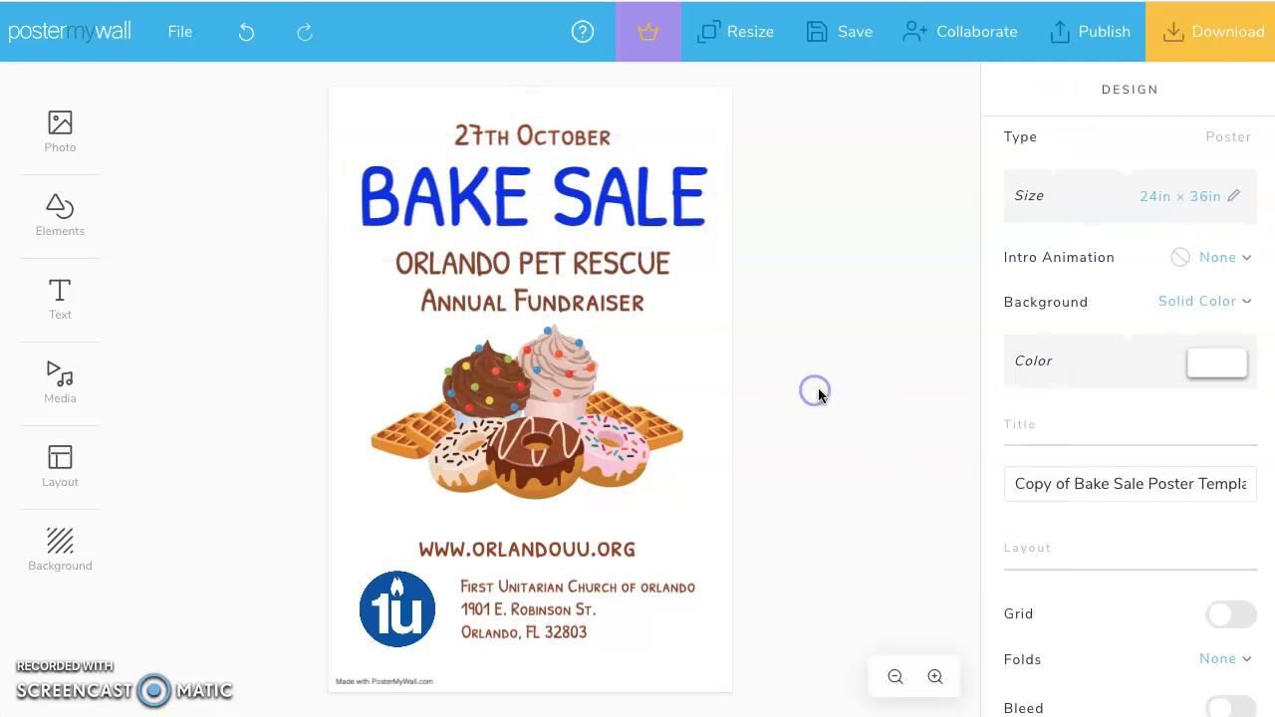
# Set the font size of the 27th October line to 50
pyautogui.click(538, 137)
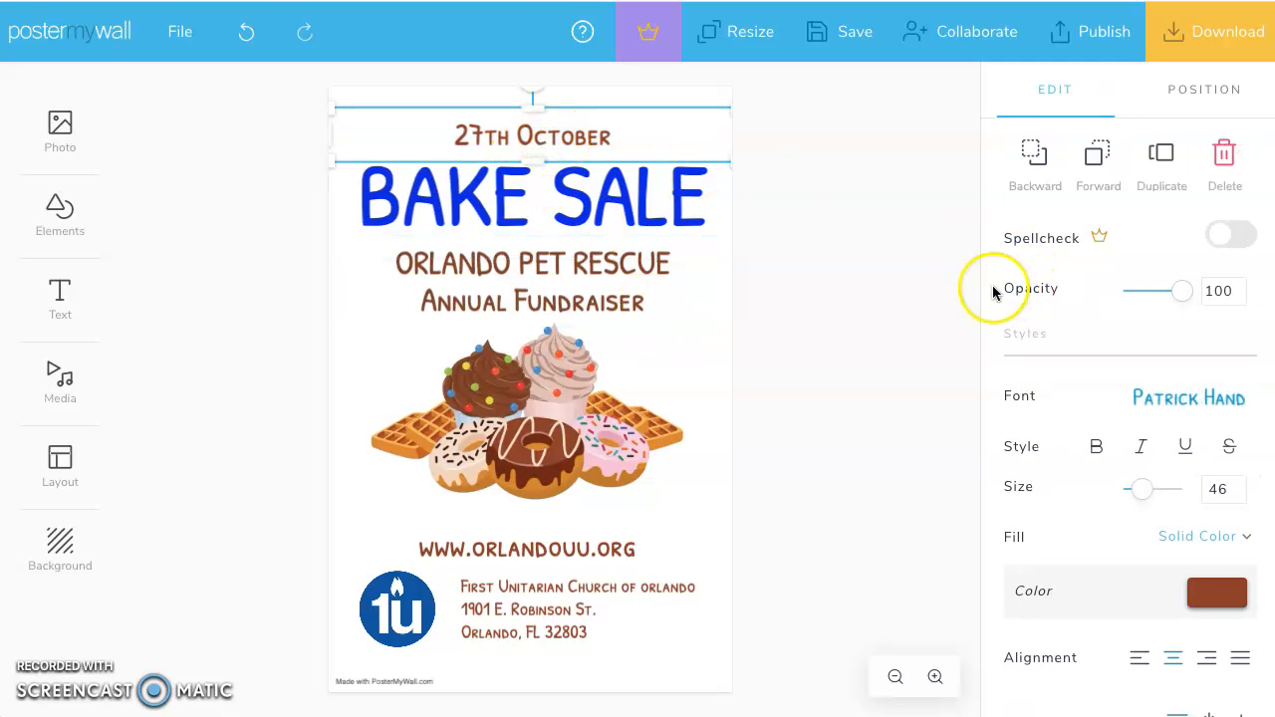
pyautogui.click(1143, 491)
pyautogui.moveTo(1143, 495)
pyautogui.mouseDown()
pyautogui.moveTo(1163, 492)
pyautogui.moveTo(1141, 488)
pyautogui.mouseUp()
pyautogui.click(1218, 489)
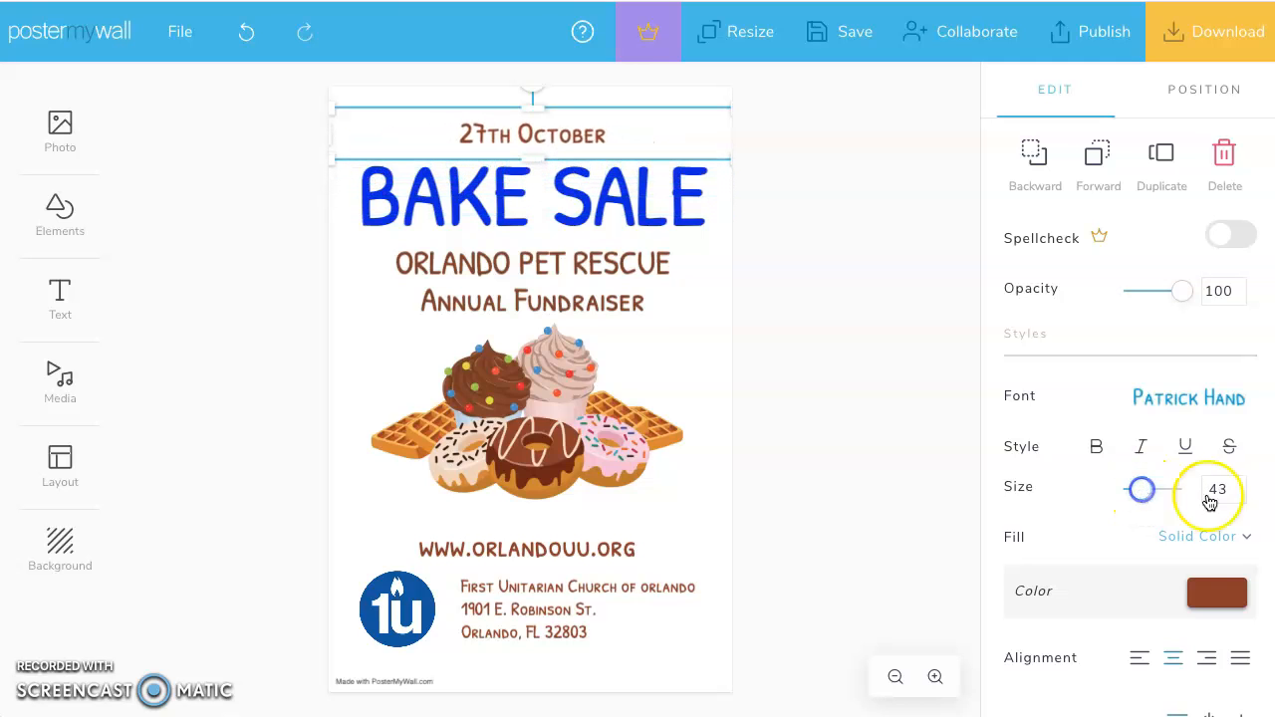
pyautogui.doubleClick(1223, 489)
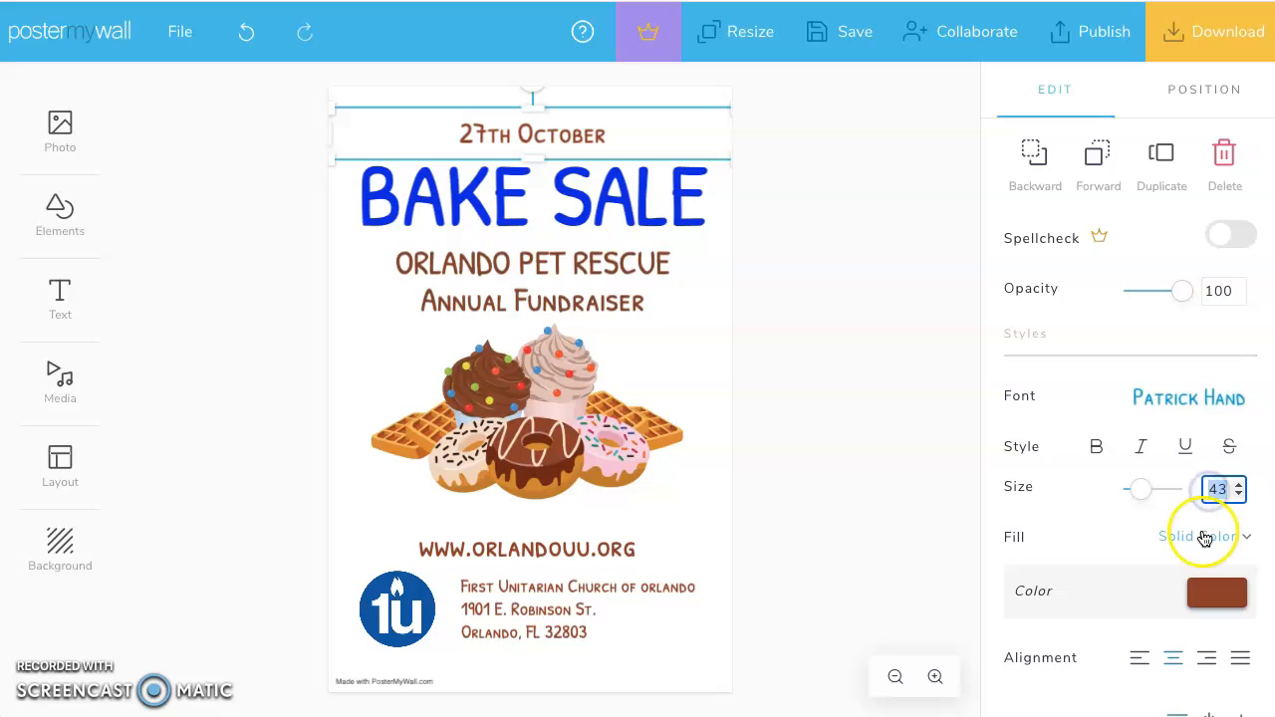
pyautogui.write('50')
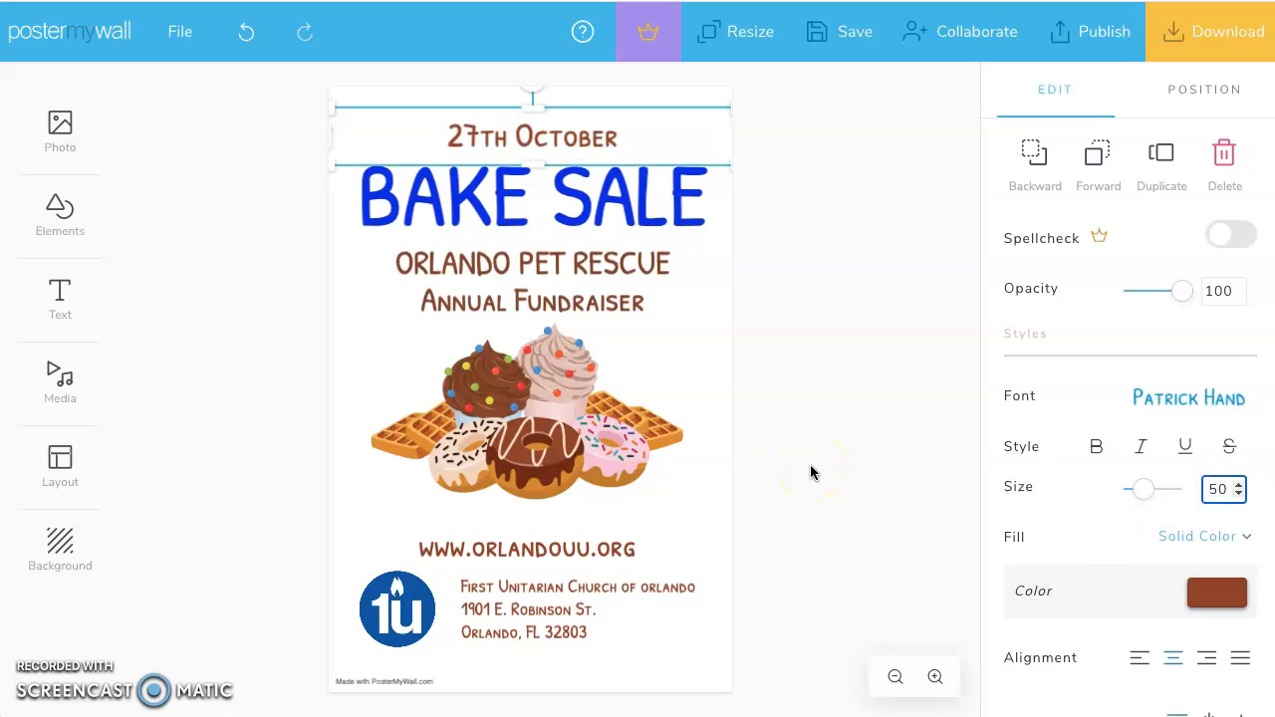
pyautogui.click(822, 413)
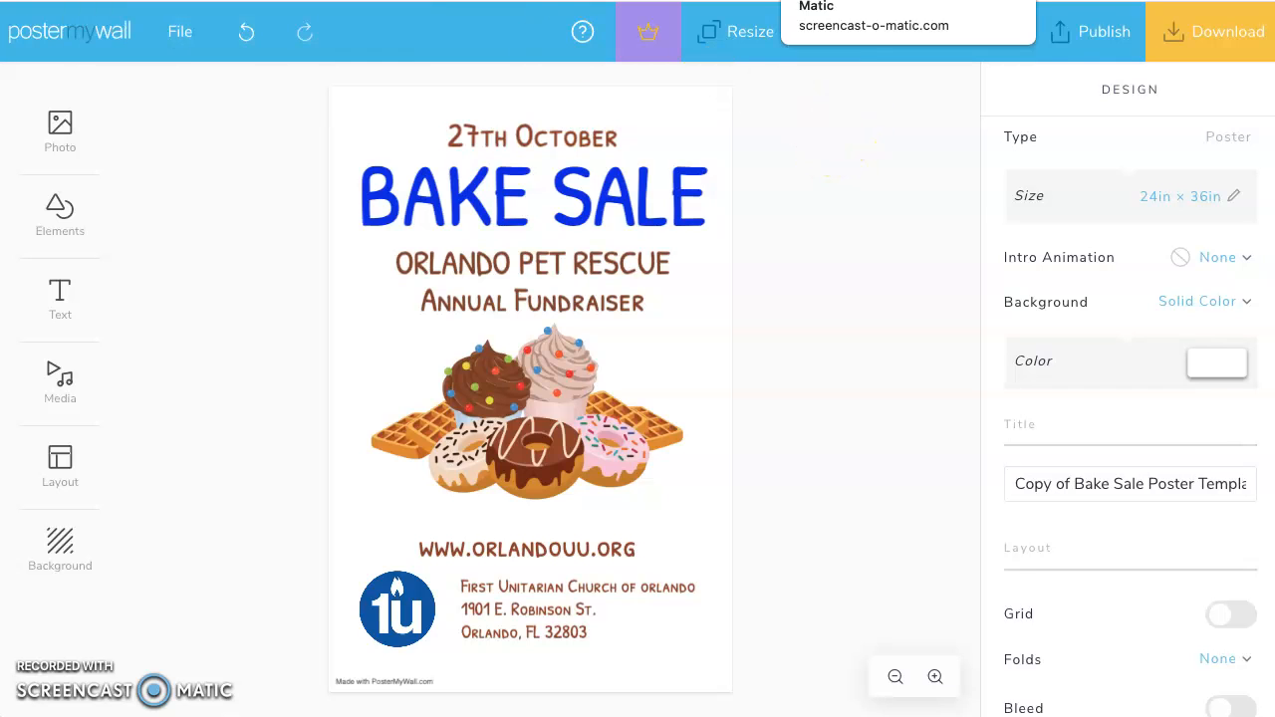
# Switch to the Google Docs document "Lesson - Google Doc Flier" and place the cursor on the blank line above its text
pyautogui.click(846, 0)
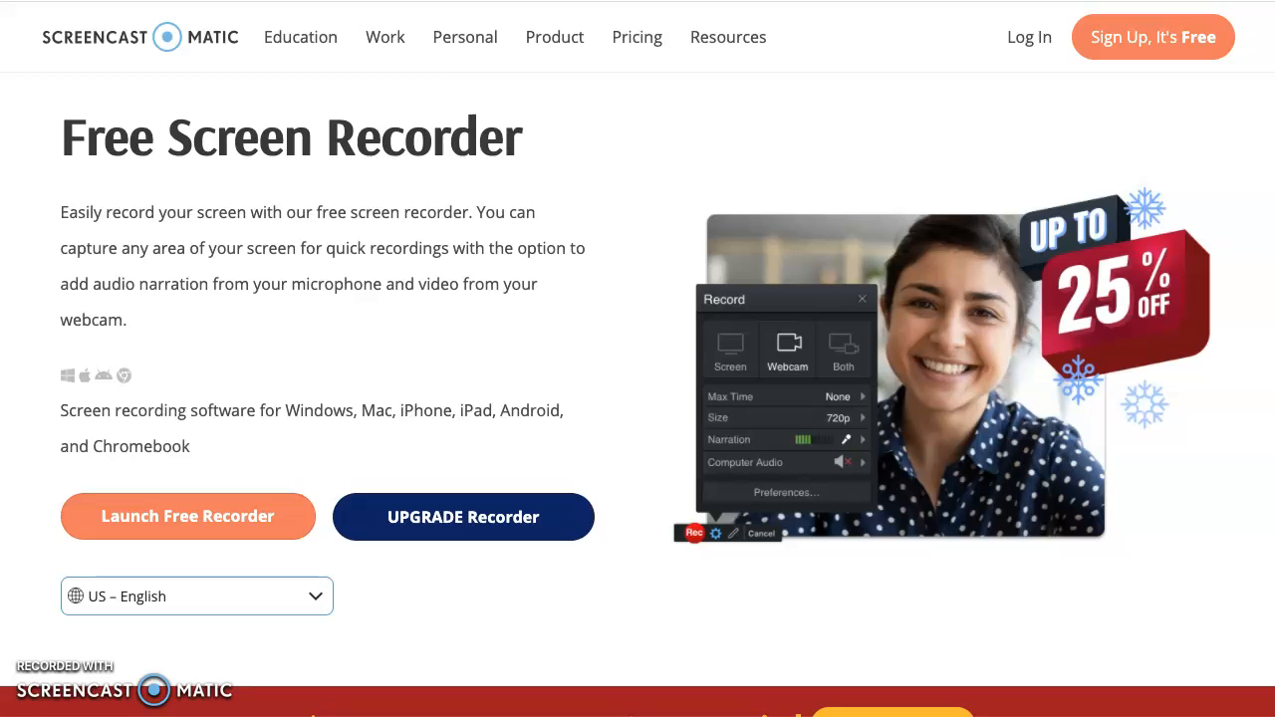
pyautogui.click(638, 0)
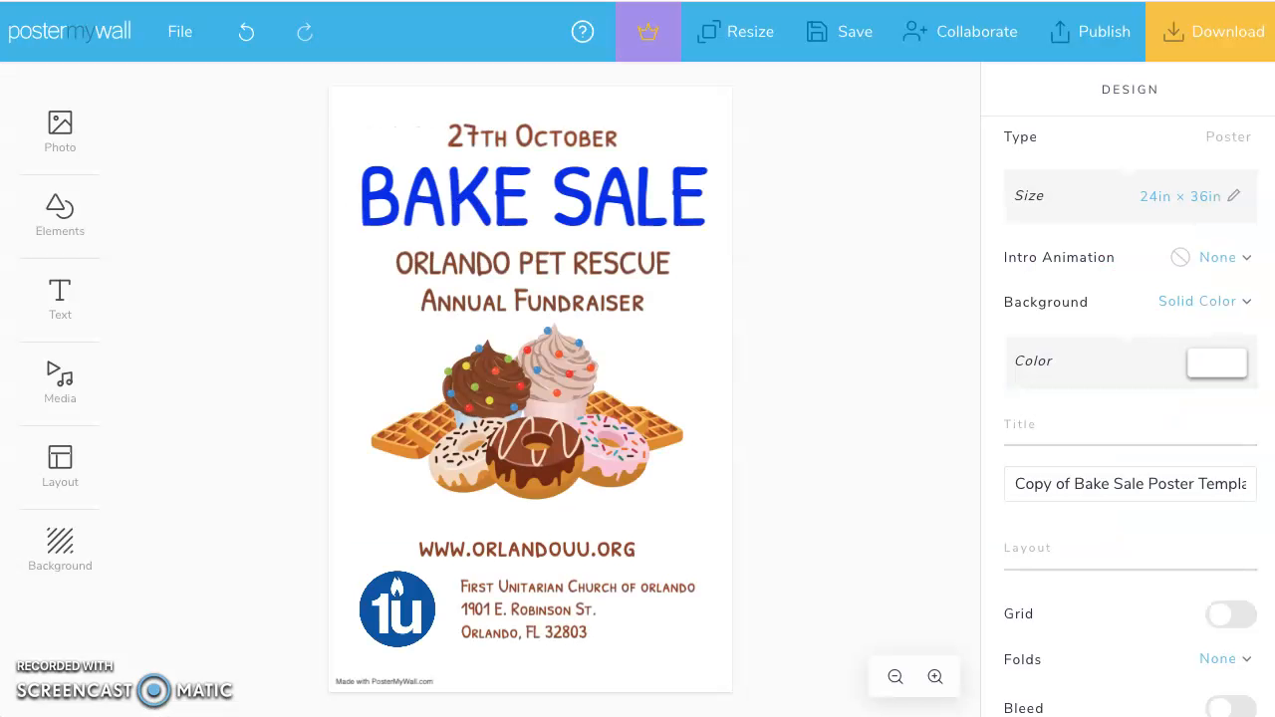
pyautogui.press('super+w')
pyautogui.click(817, 237)
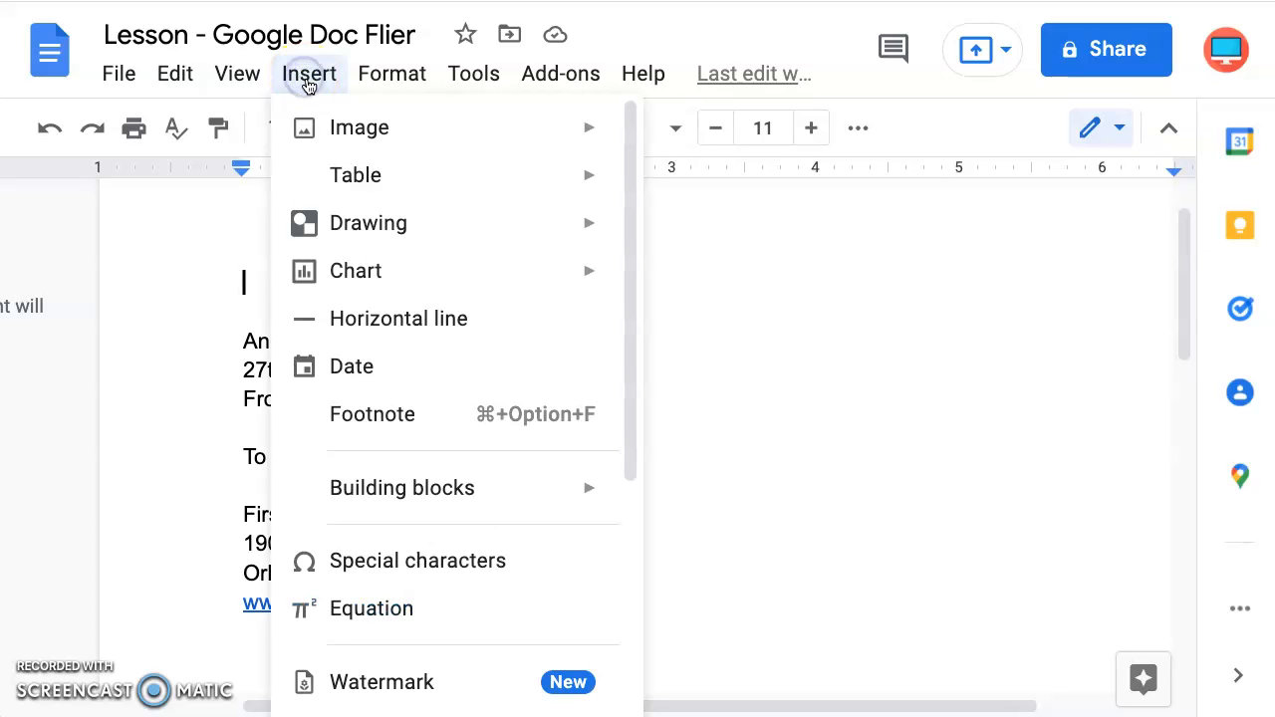
# Insert the image Bake-sale-clipart-kid-3.jpg from the computer on the blank line above the flier text
pyautogui.click(326, 131)
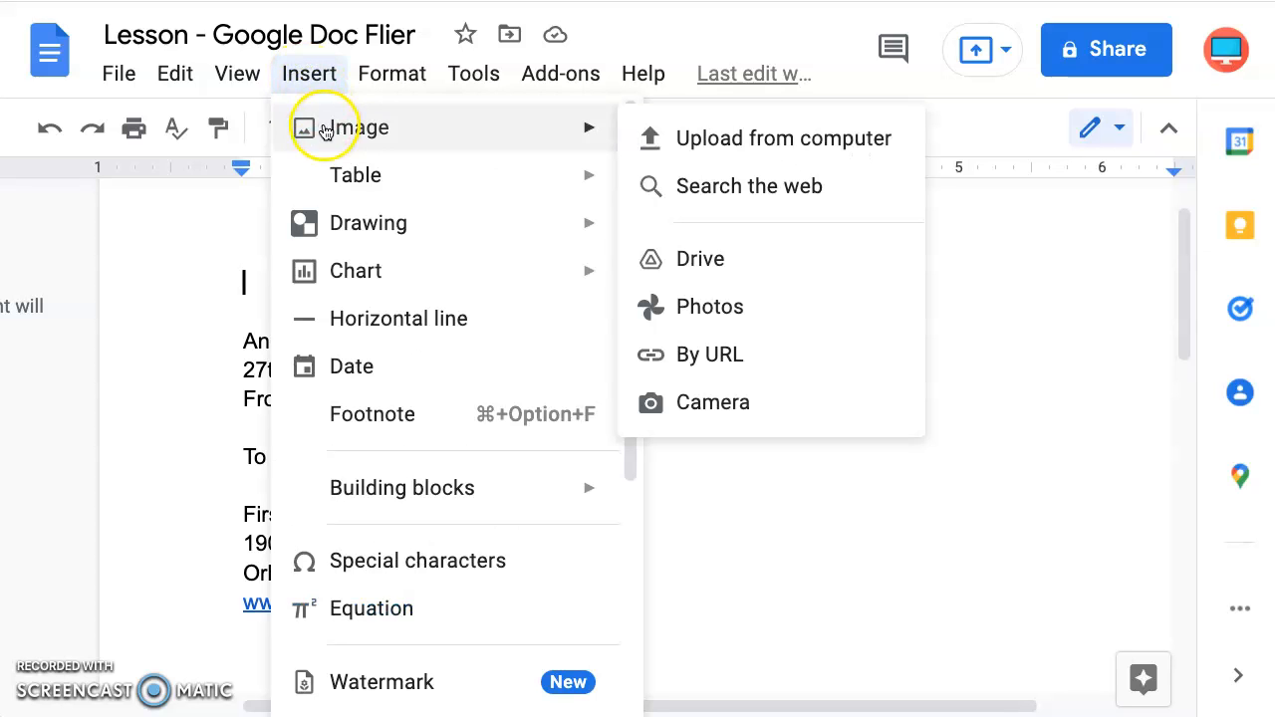
pyautogui.click(705, 140)
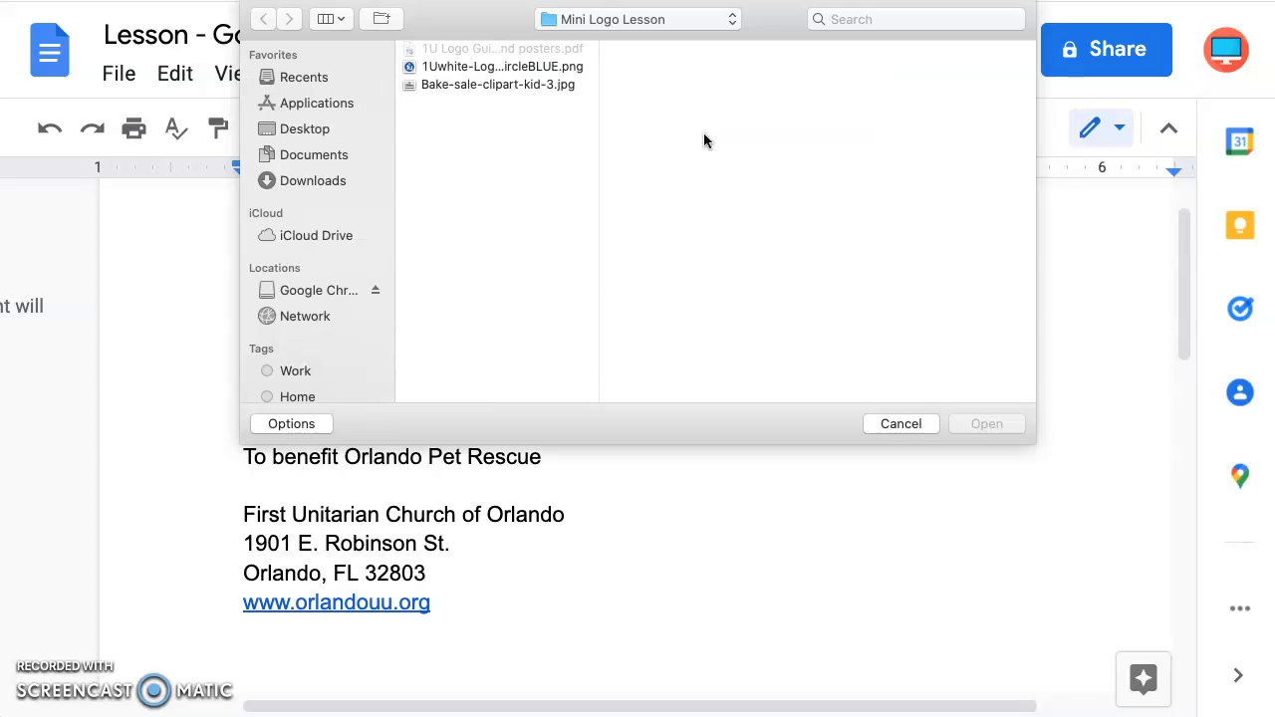
pyautogui.click(532, 88)
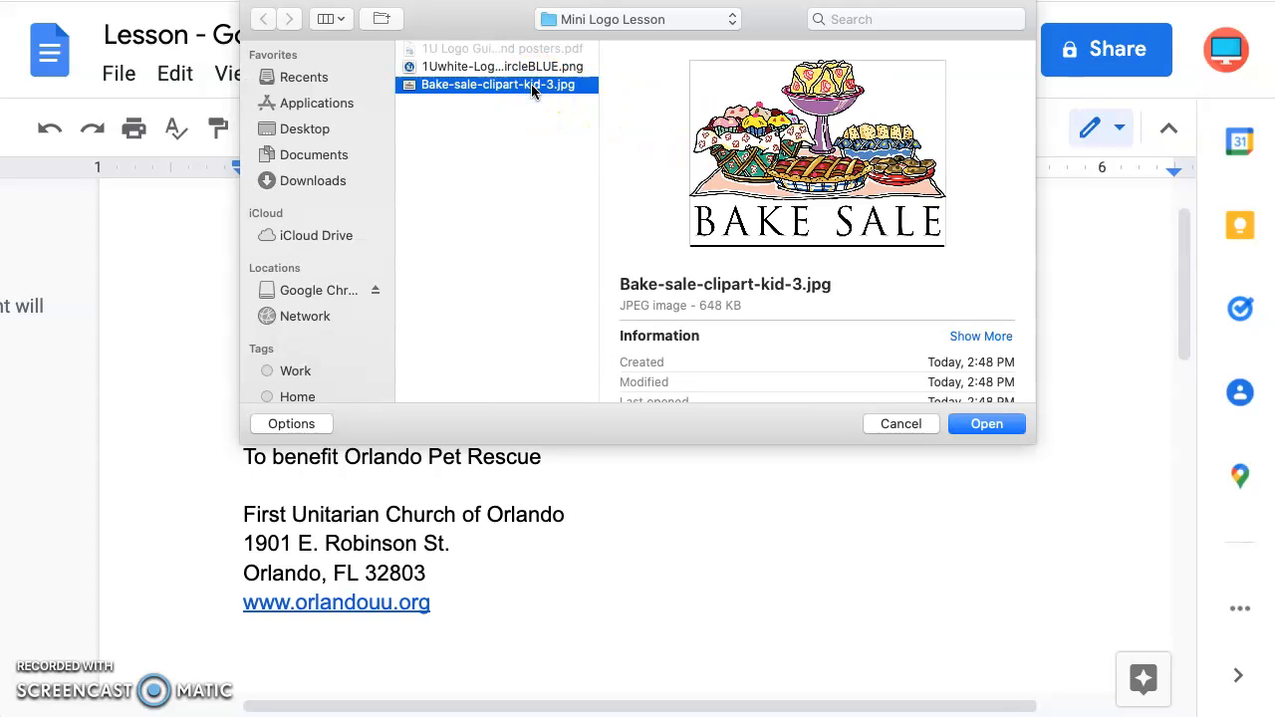
pyautogui.click(989, 424)
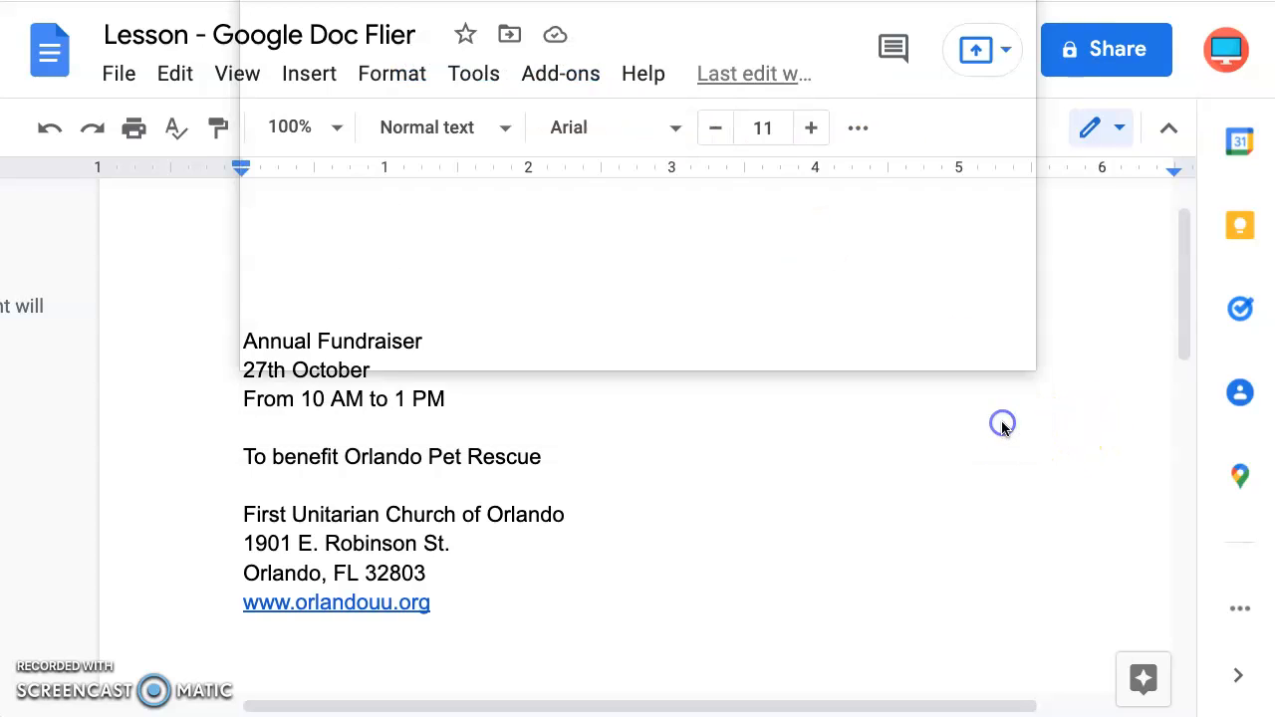
# Shrink the bake sale image proportionally to about 4.6 inches wide
pyautogui.scroll(5, 1002, 423)
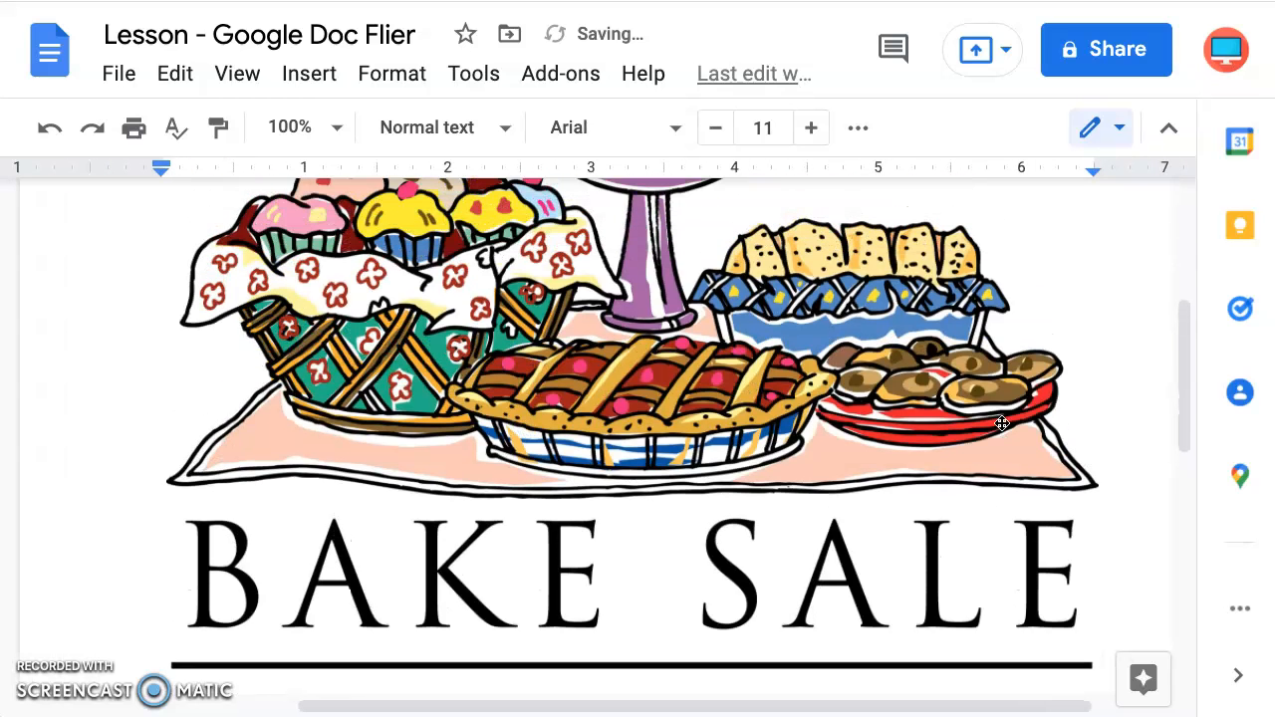
pyautogui.scroll(-1, 1001, 423)
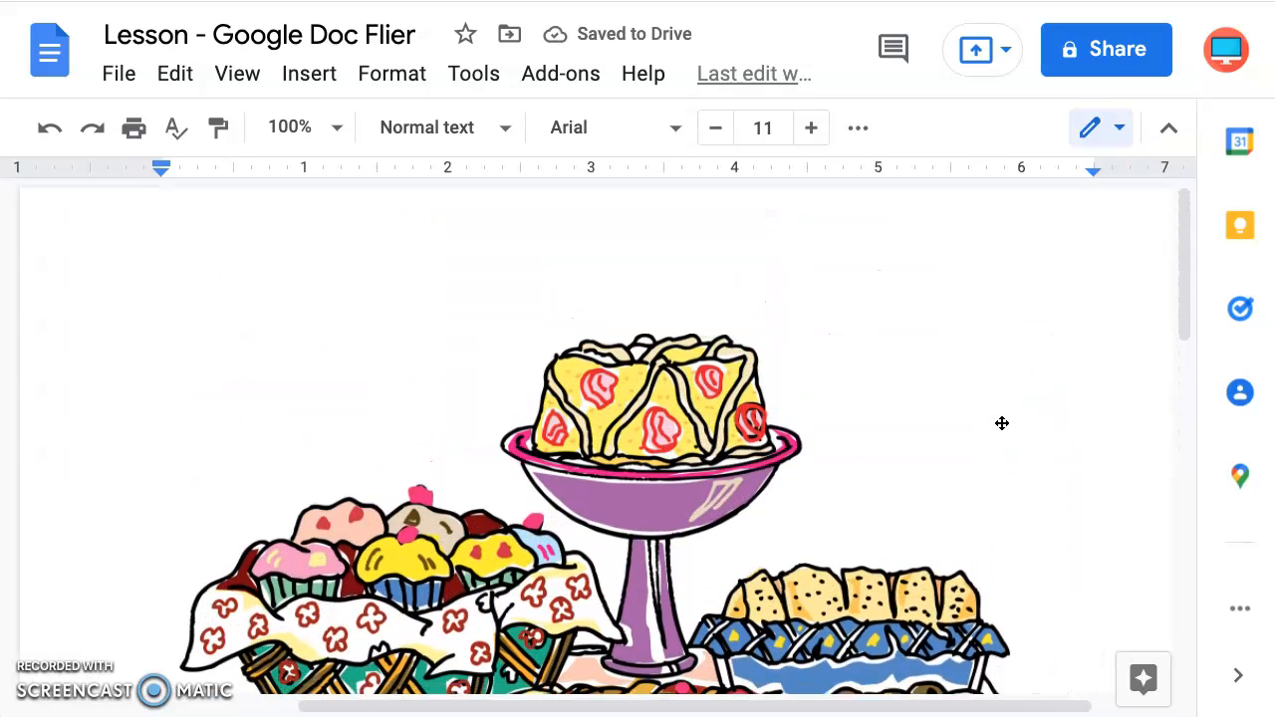
pyautogui.click(713, 402)
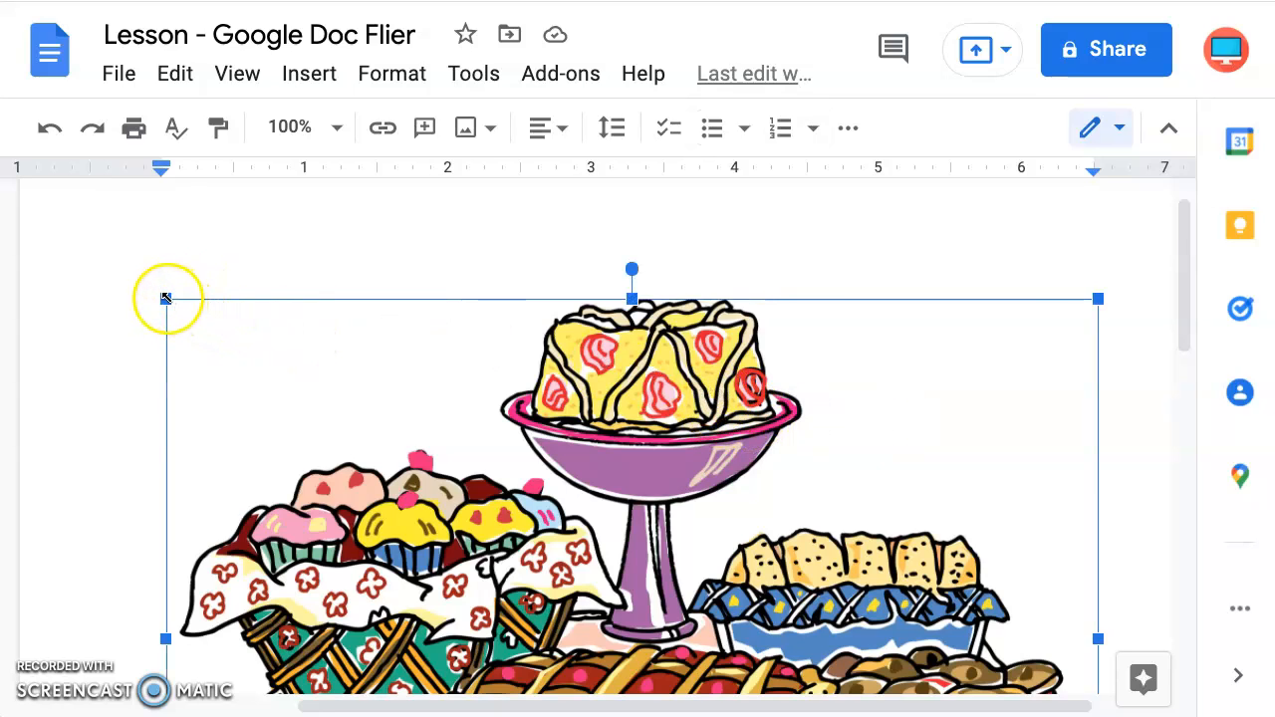
pyautogui.moveTo(167, 297); pyautogui.dragTo(446, 498)
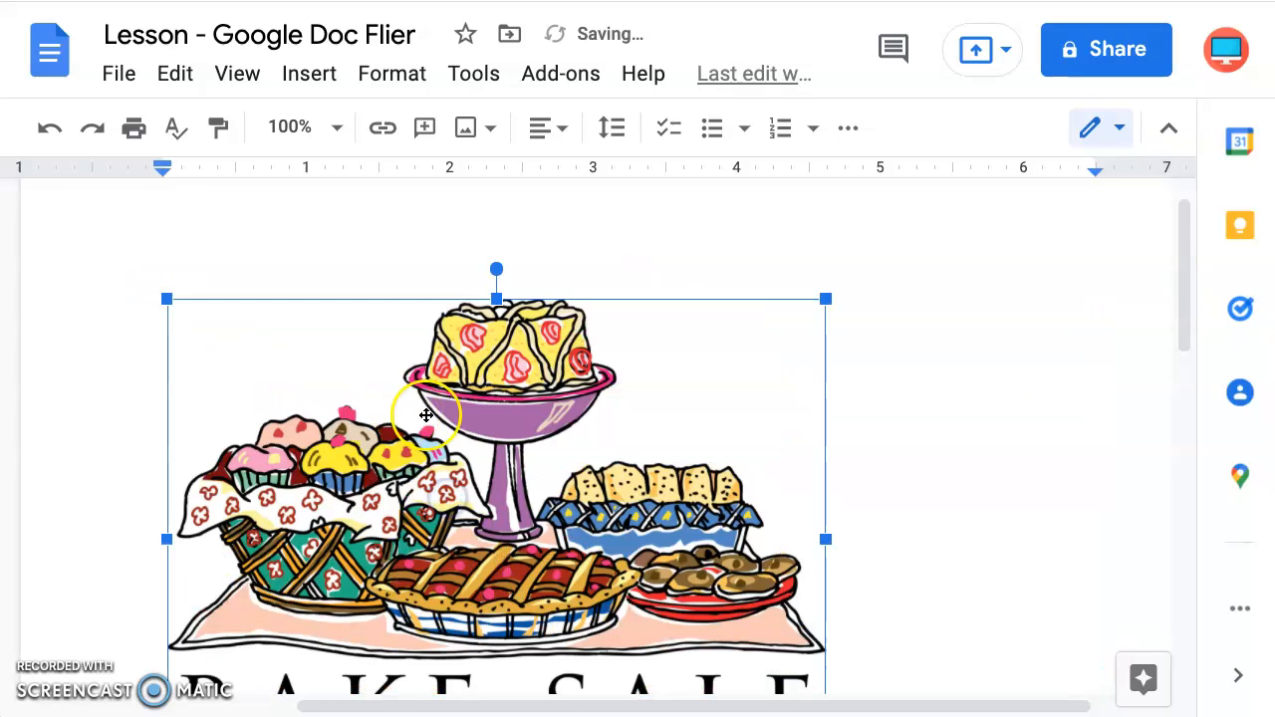
pyautogui.scroll(-2, 912, 477)
pyautogui.scroll(-3, 912, 477)
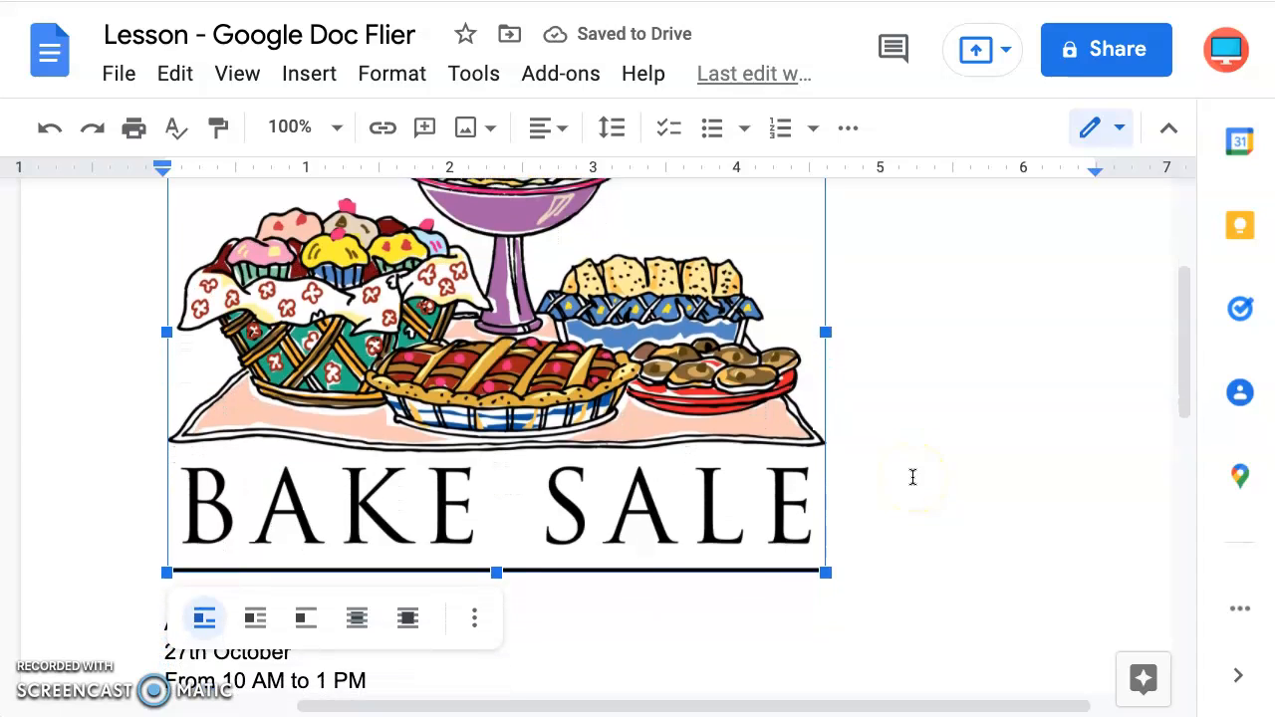
# Centre the bake sale image horizontally on the page and deselect it
pyautogui.scroll(3, 913, 477)
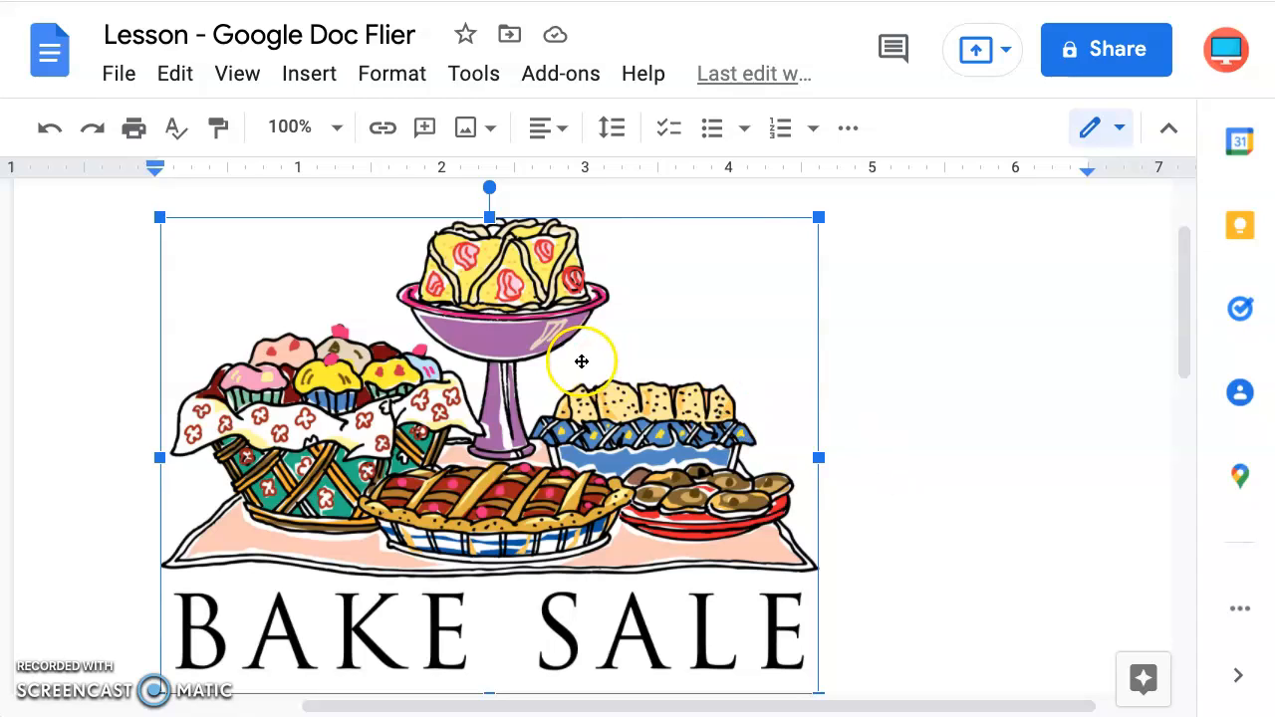
pyautogui.click(563, 135)
pyautogui.click(475, 182)
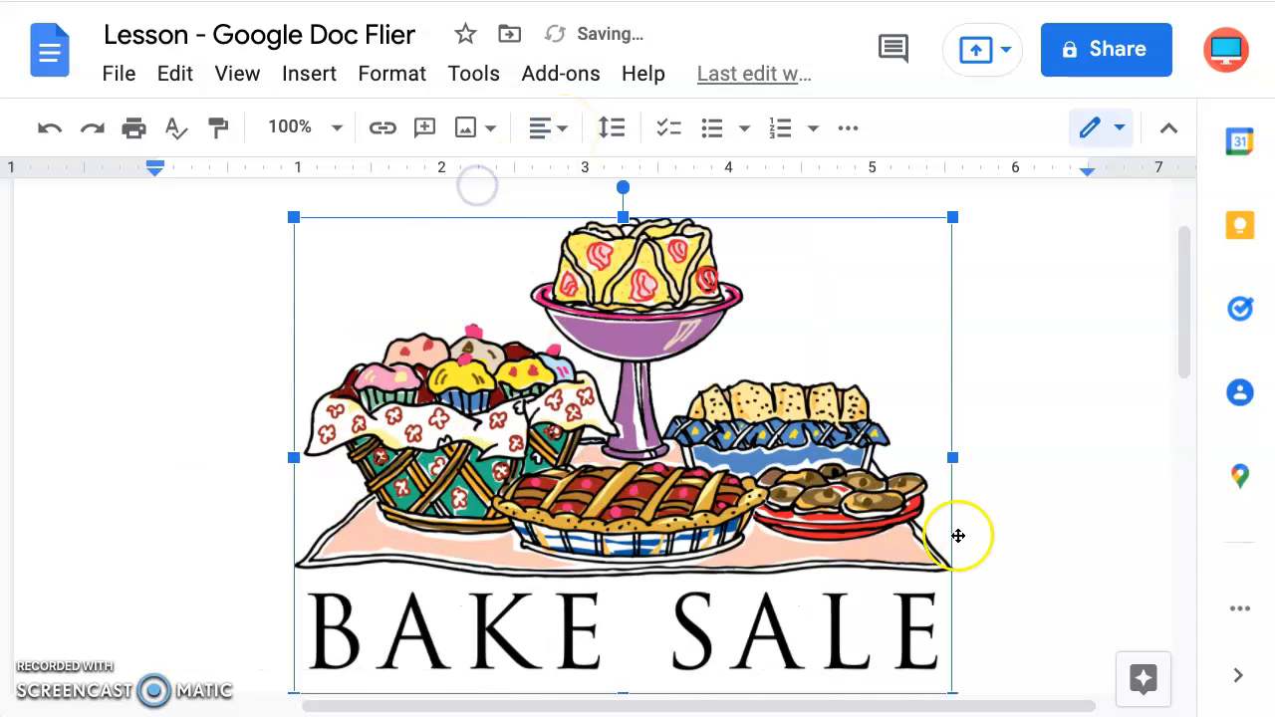
pyautogui.click(1009, 498)
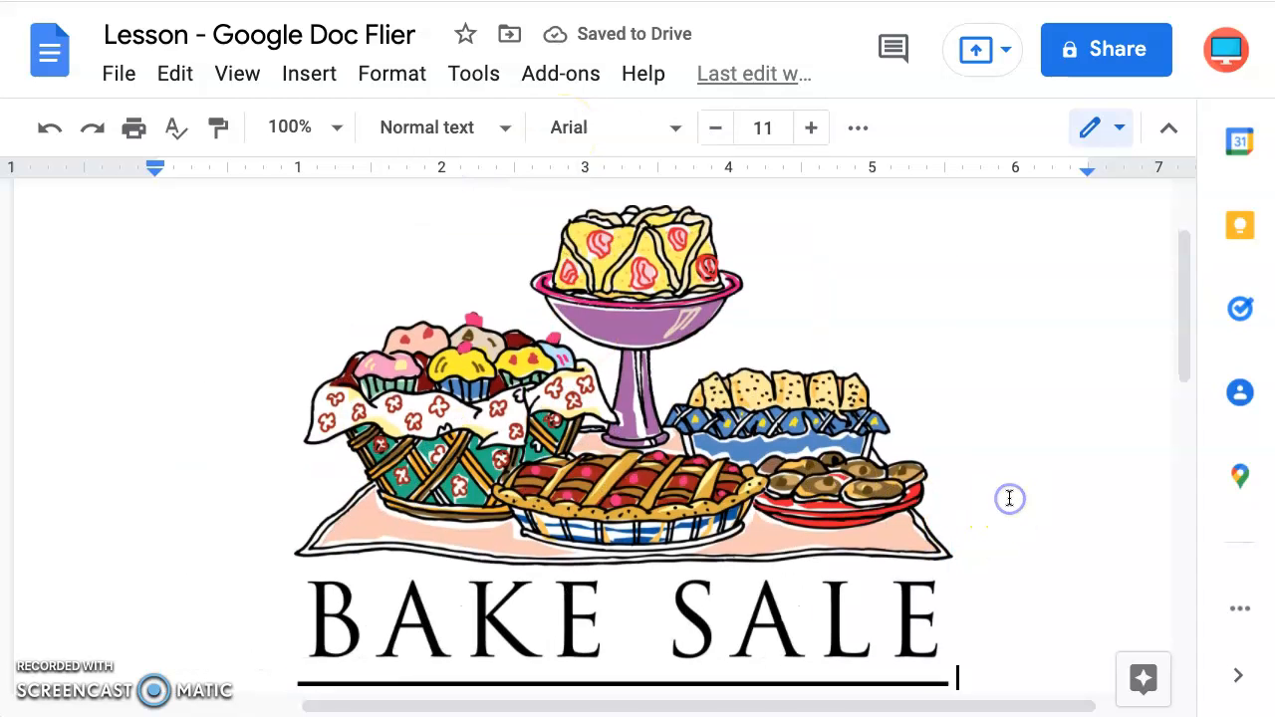
# Select all the flier text below the image, from Annual Fundraiser through the website address
pyautogui.scroll(-5, 1008, 498)
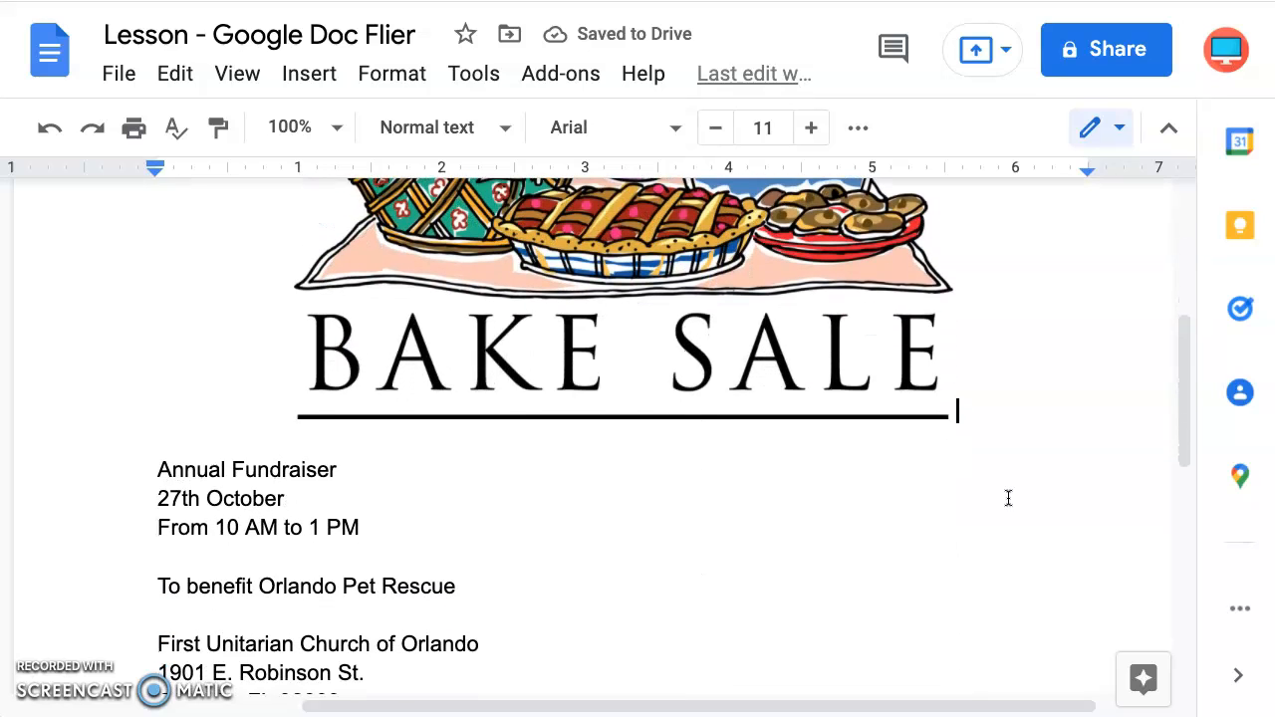
pyautogui.scroll(-2, 371, 563)
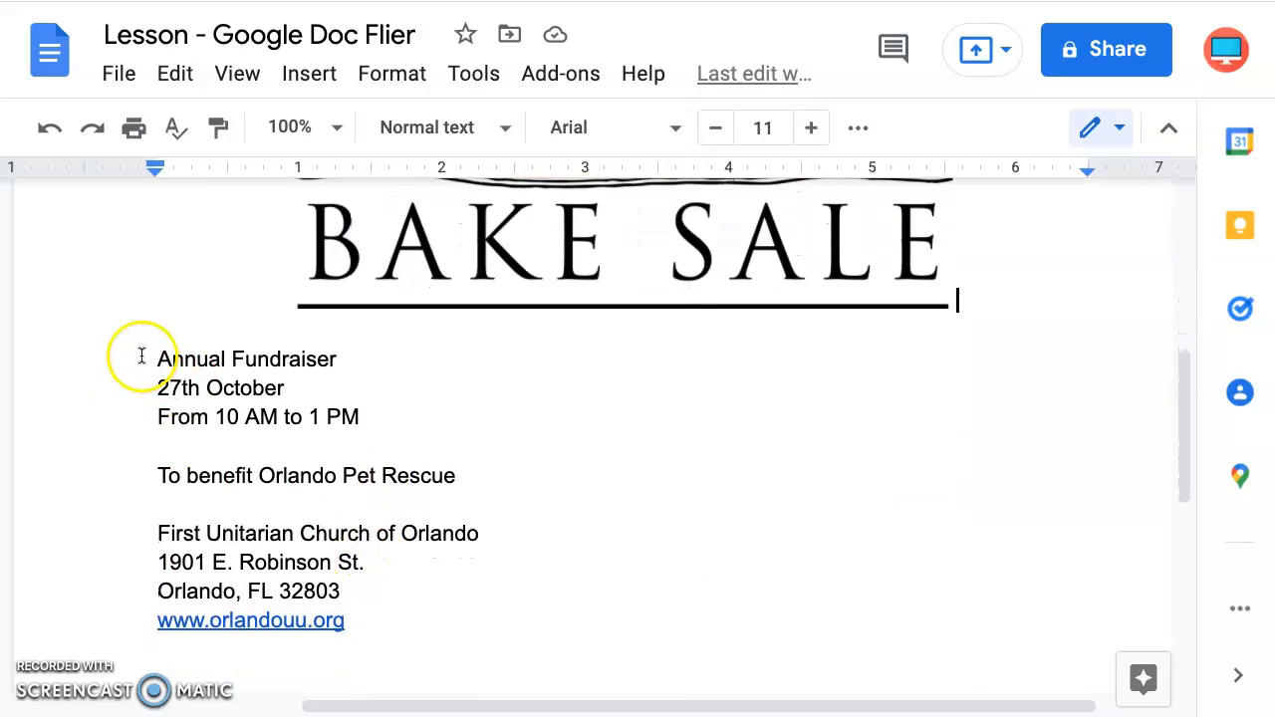
pyautogui.moveTo(356, 611); pyautogui.dragTo(152, 366)
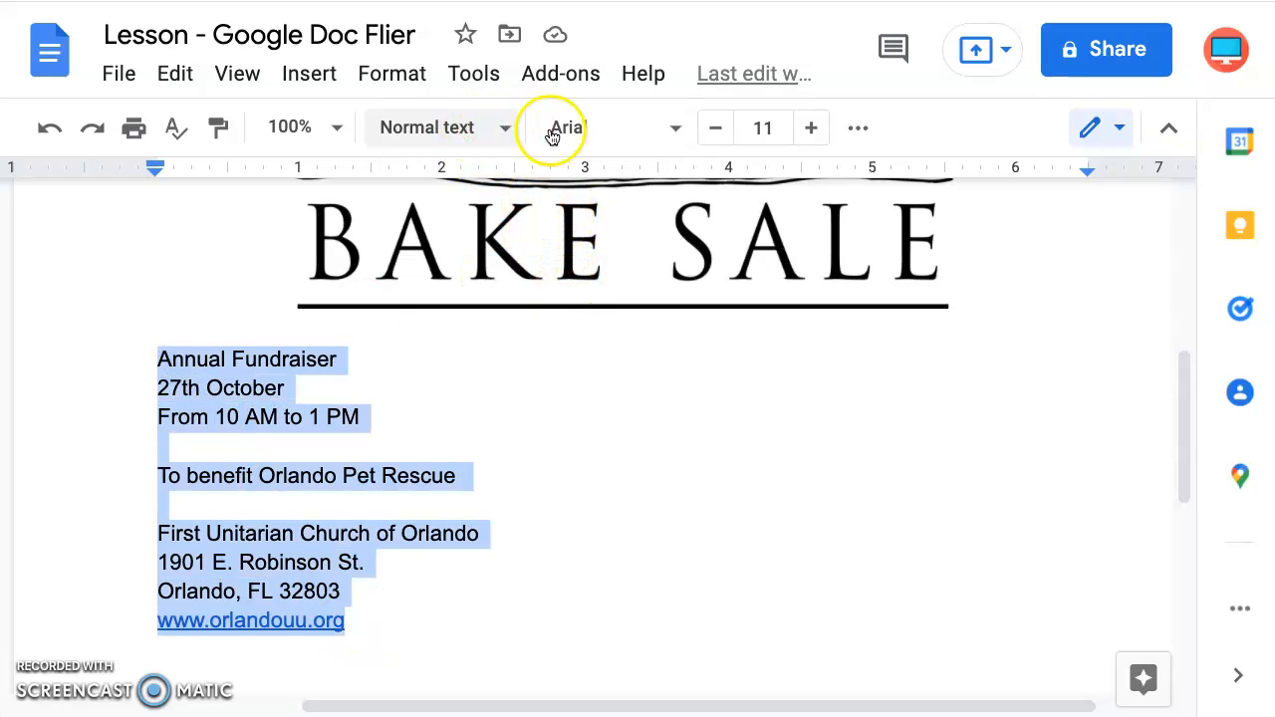
pyautogui.click(508, 129)
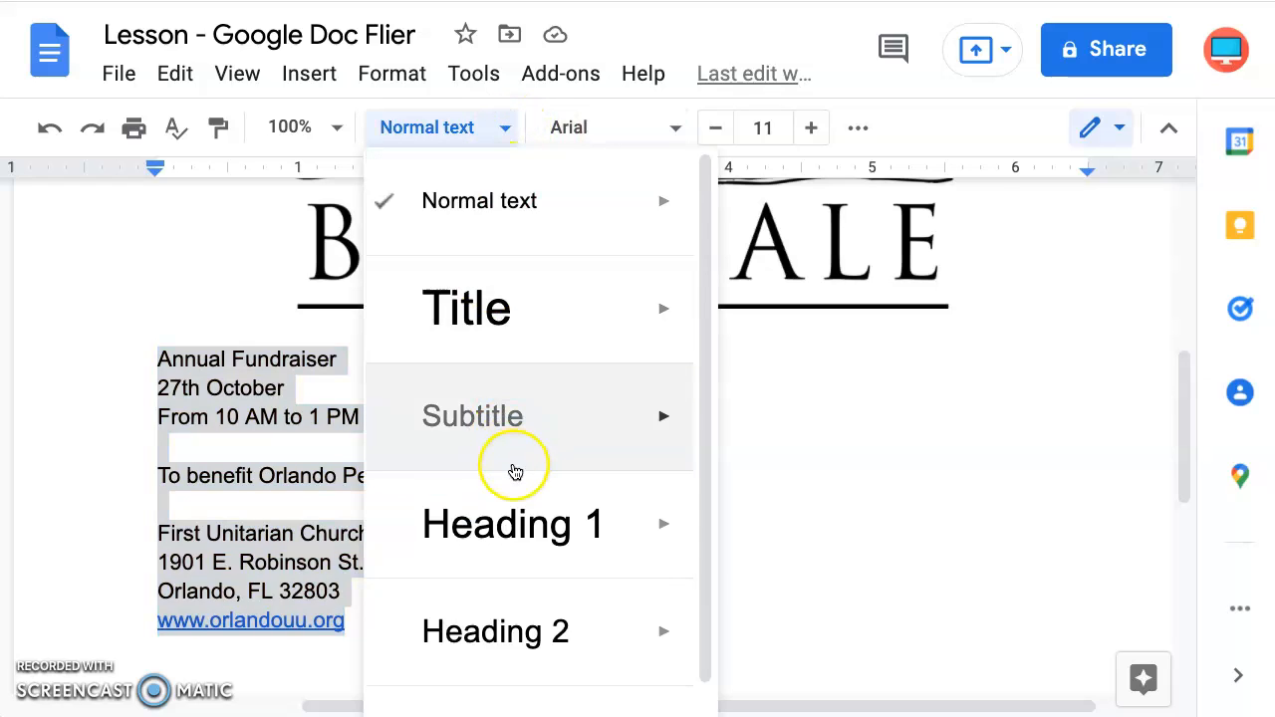
pyautogui.scroll(-1, 504, 478)
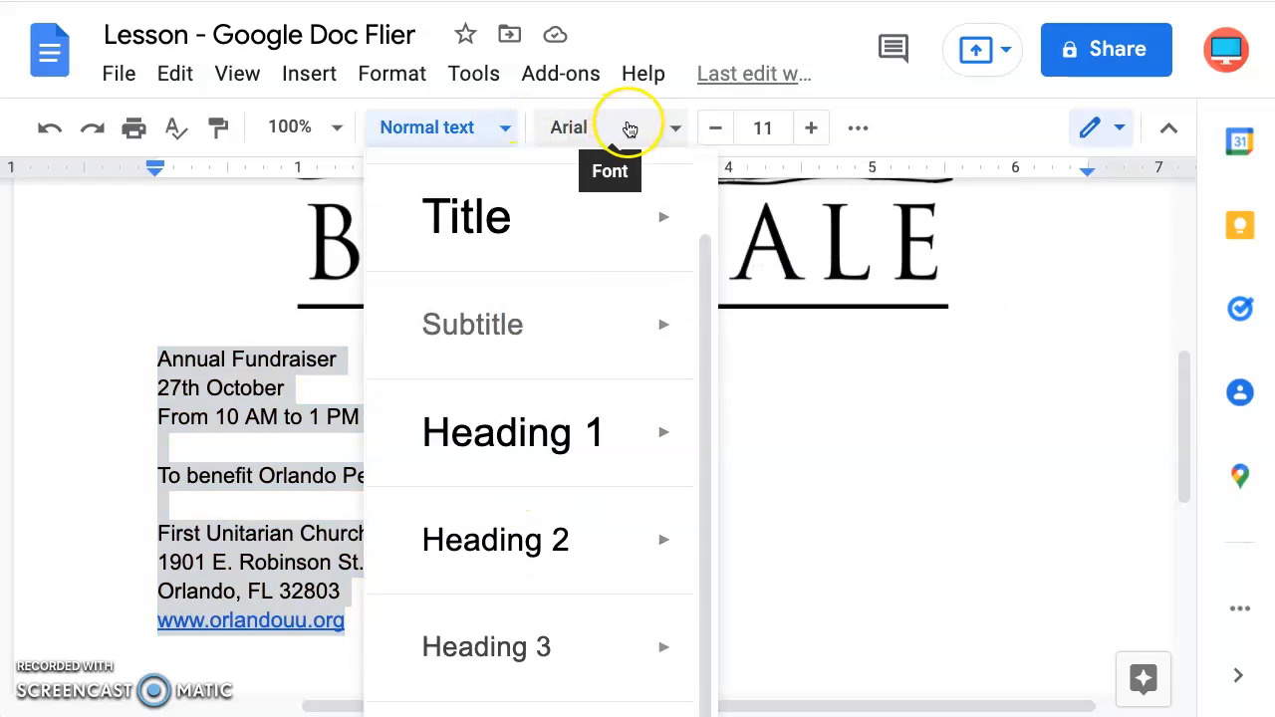
pyautogui.click(630, 127)
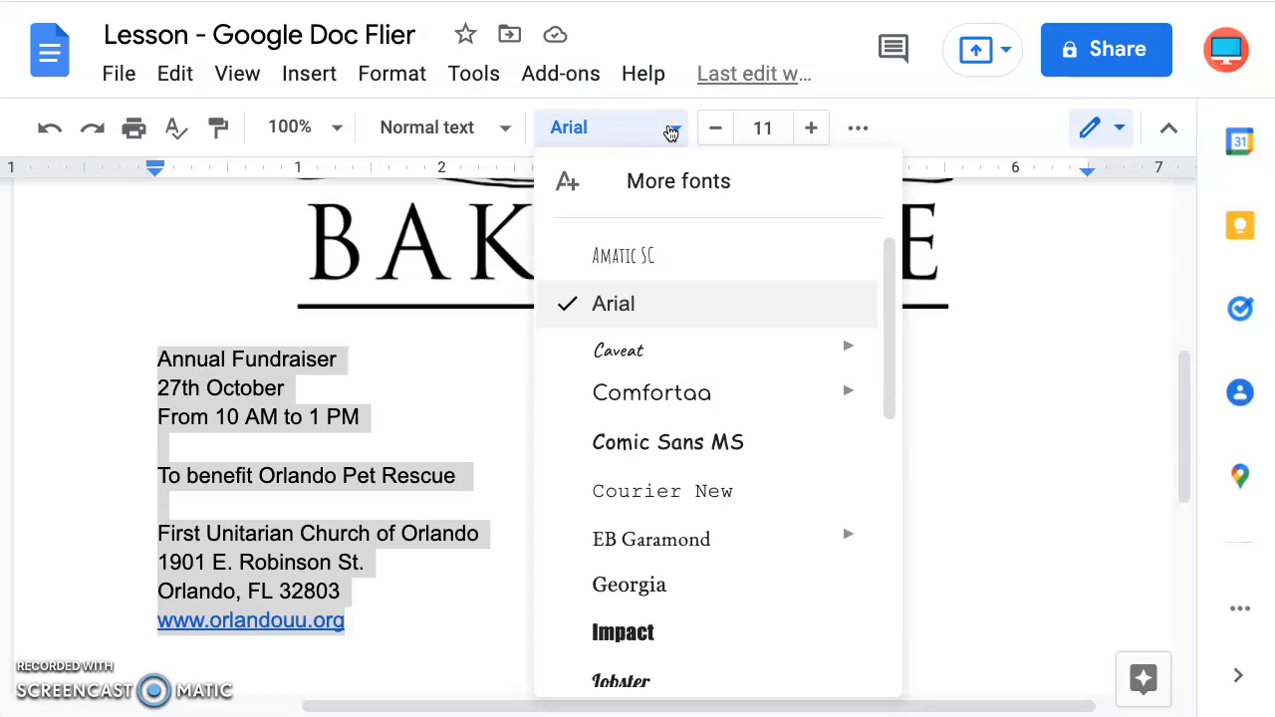
pyautogui.scroll(-2, 734, 395)
pyautogui.scroll(2, 734, 399)
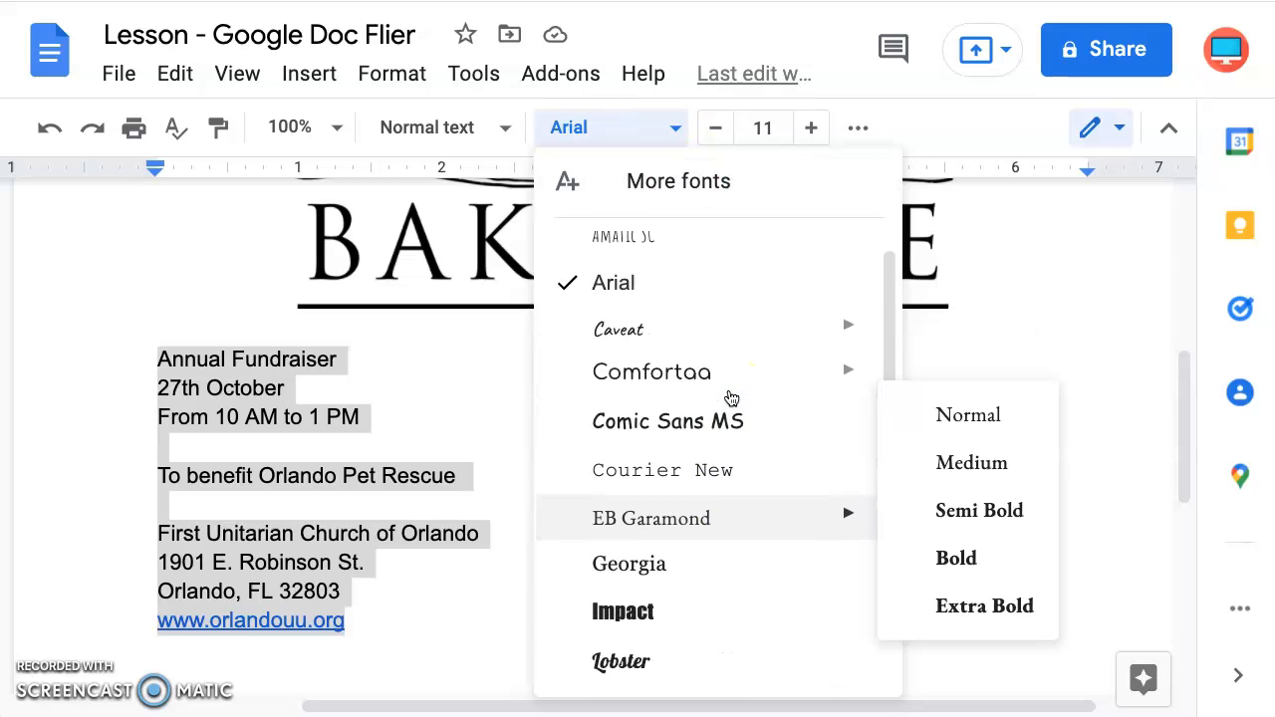
pyautogui.scroll(1, 732, 398)
pyautogui.click(643, 127)
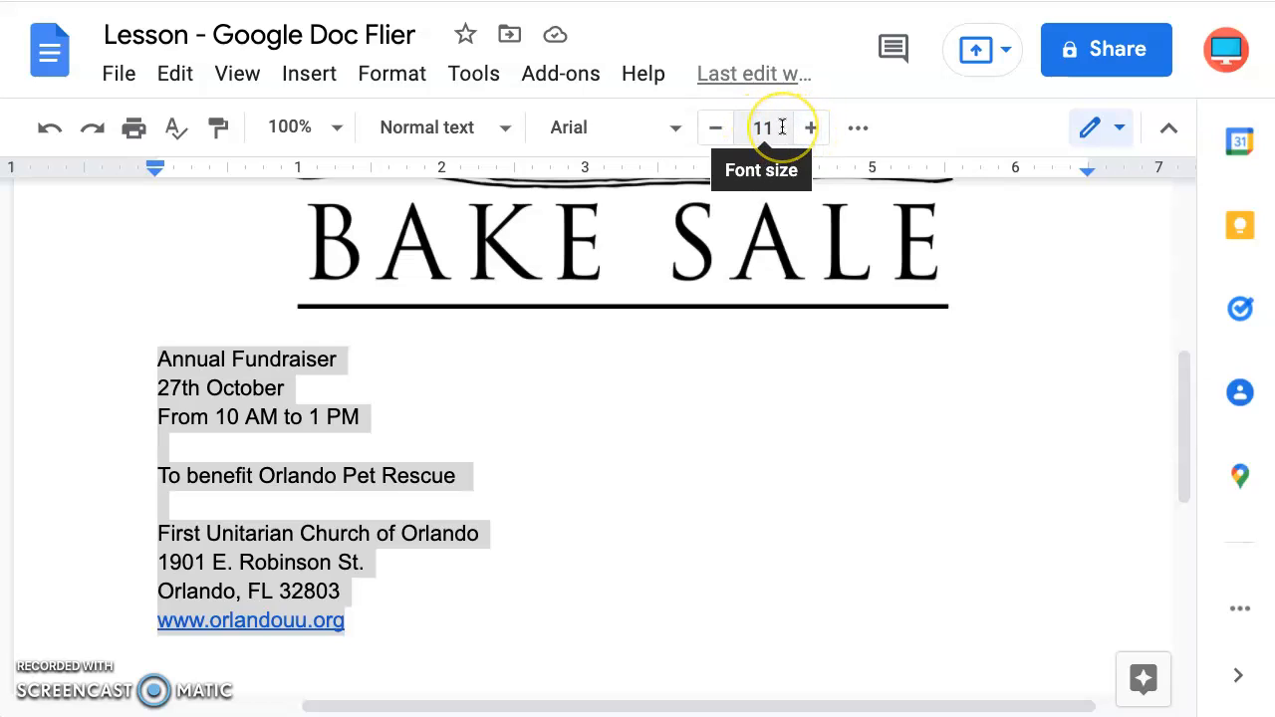
# Set the font size of the selected flier text to 18
pyautogui.click(783, 126)
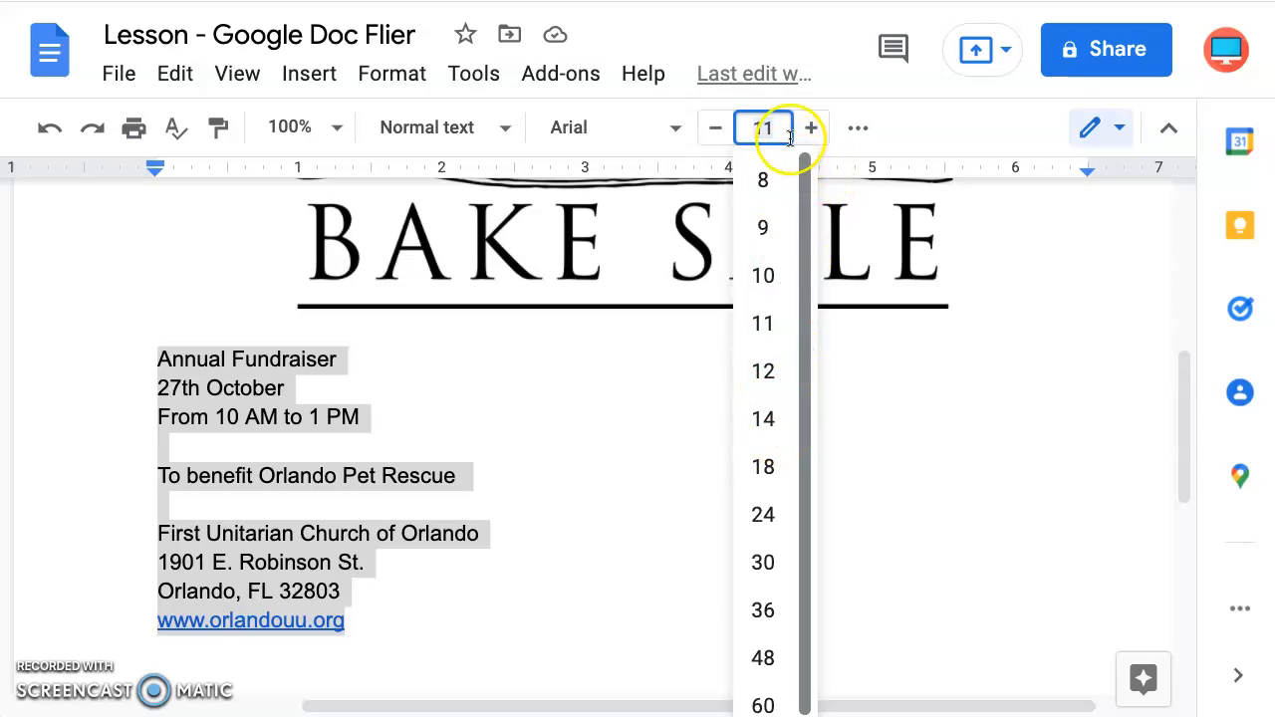
pyautogui.click(812, 129)
pyautogui.click(812, 130)
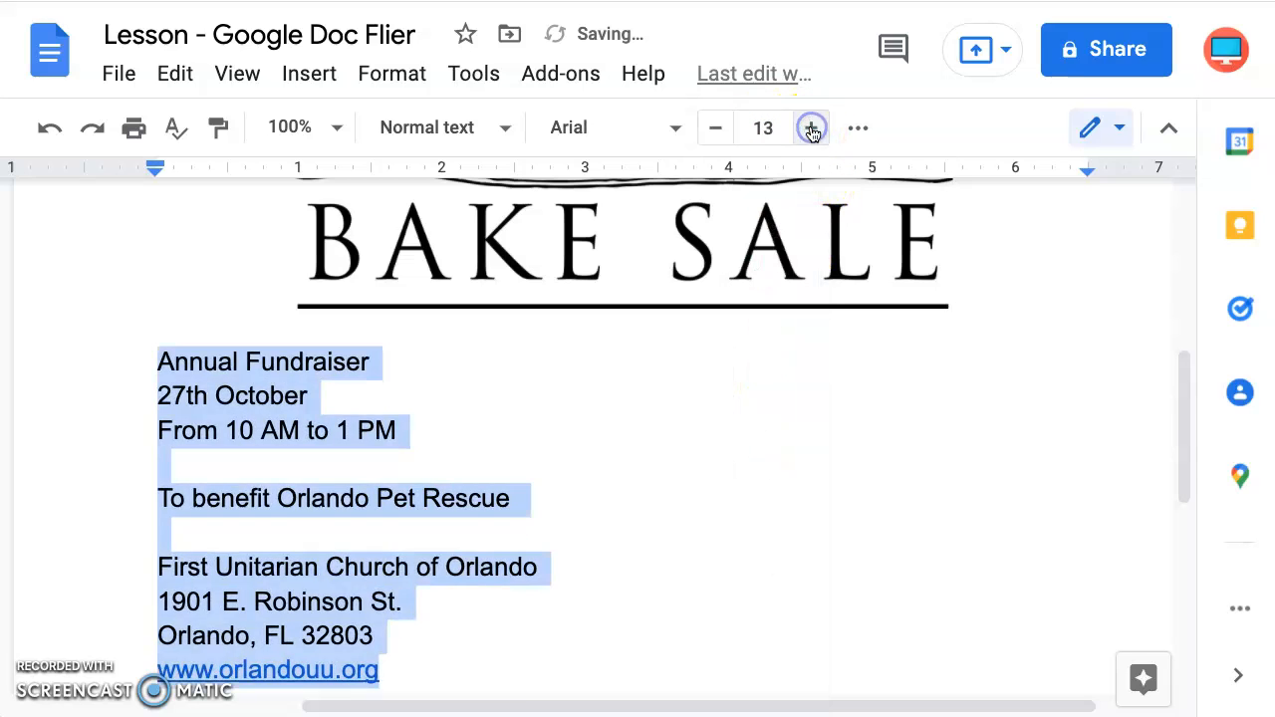
pyautogui.click(812, 129)
pyautogui.click(783, 128)
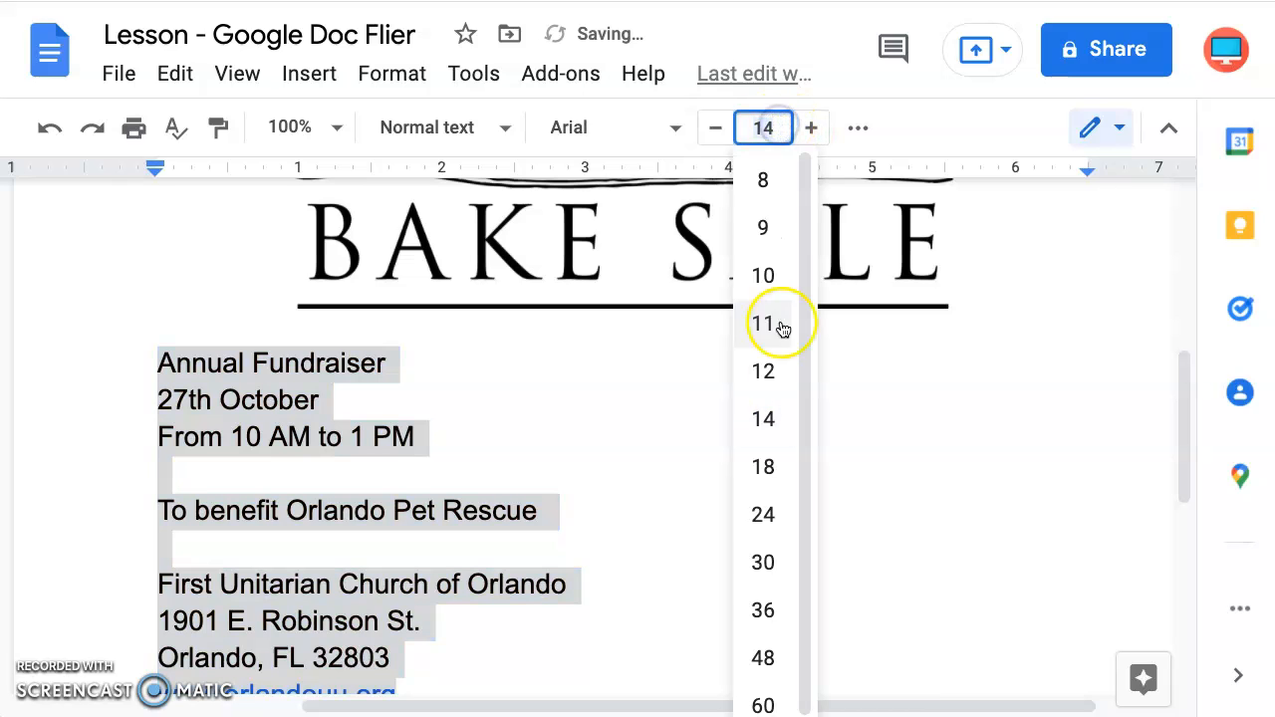
pyautogui.click(778, 468)
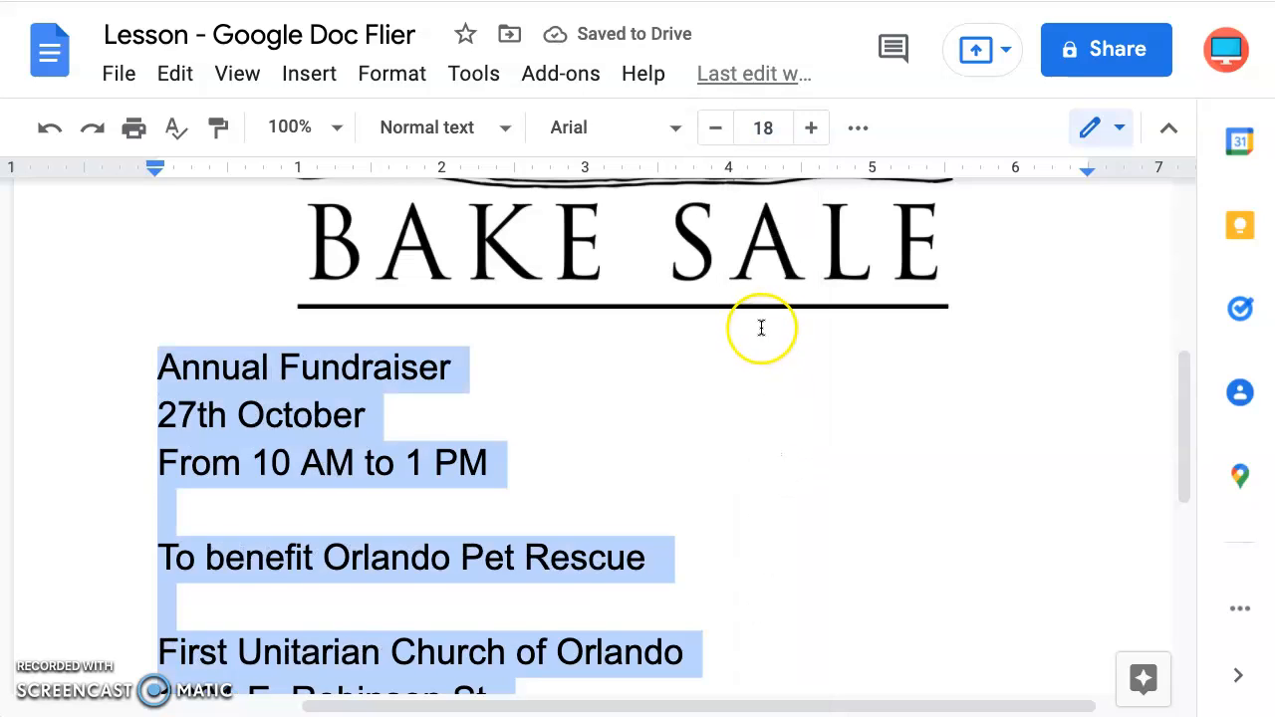
# Centre-align all the selected flier text and clear the selection
pyautogui.click(857, 130)
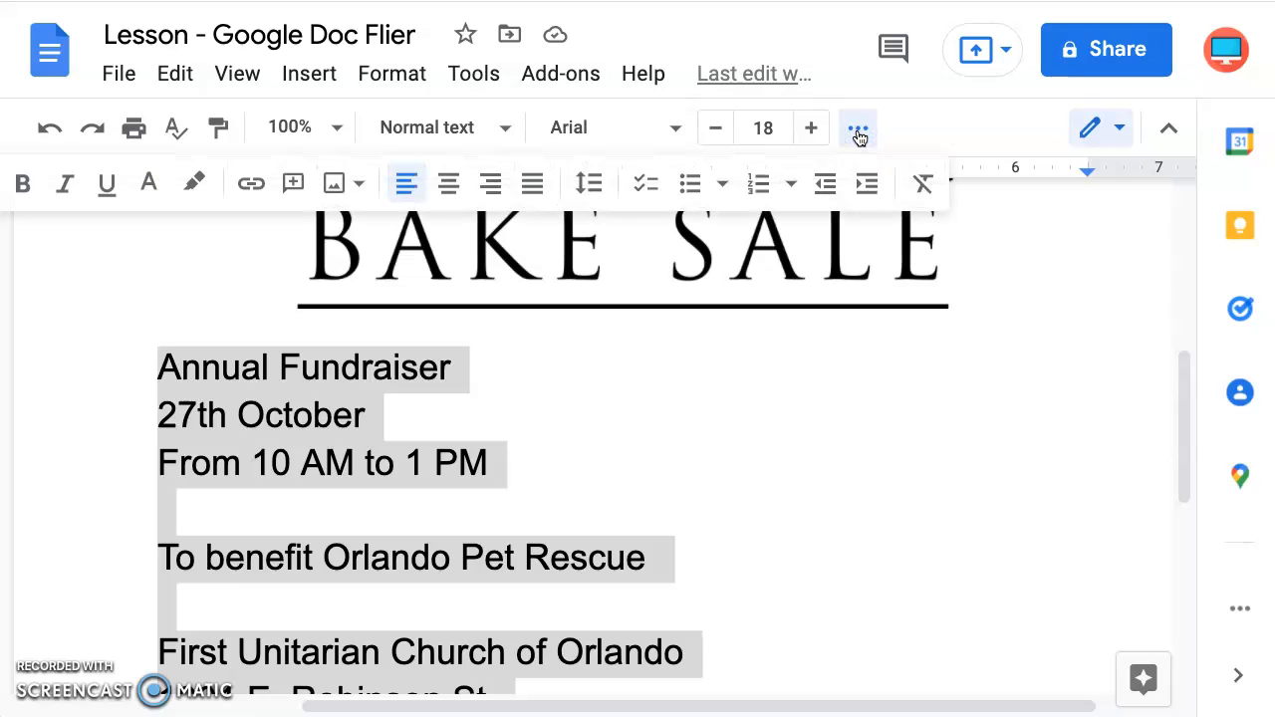
pyautogui.click(449, 186)
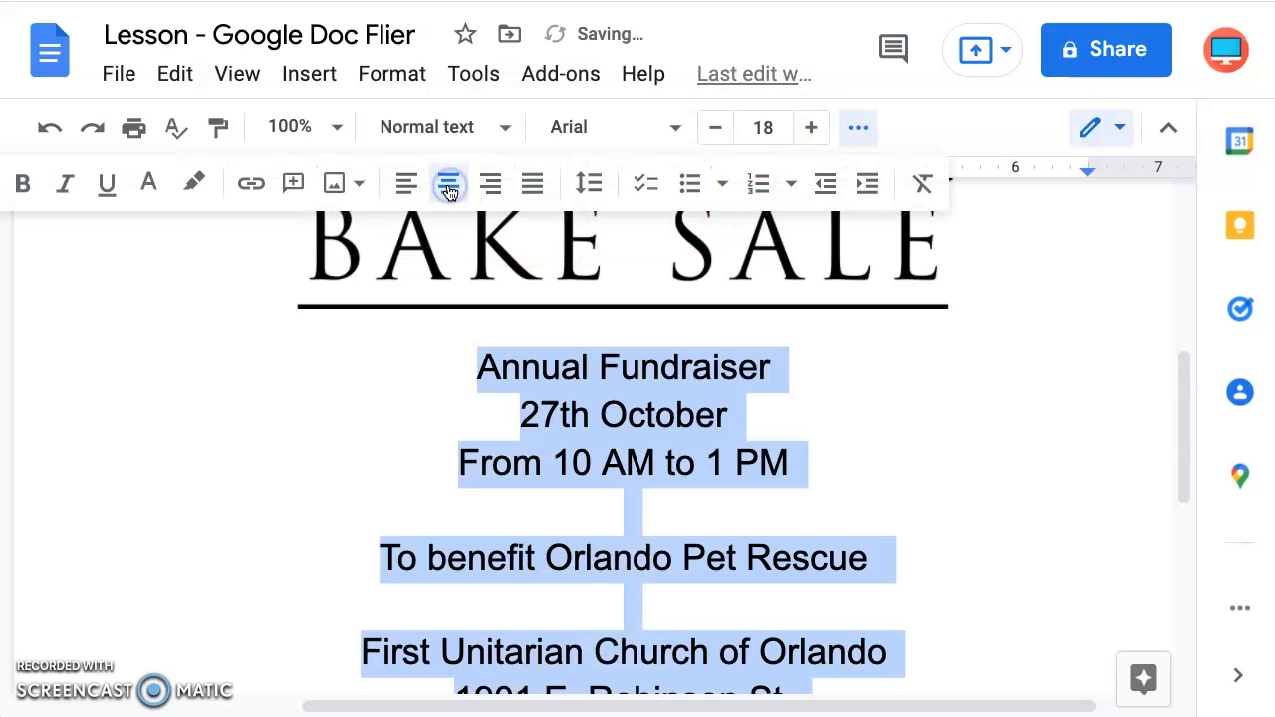
pyautogui.click(956, 447)
# Increase the font size of the three lines from Annual Fundraiser to From 10 AM to 1 PM to 25
pyautogui.scroll(5, 957, 447)
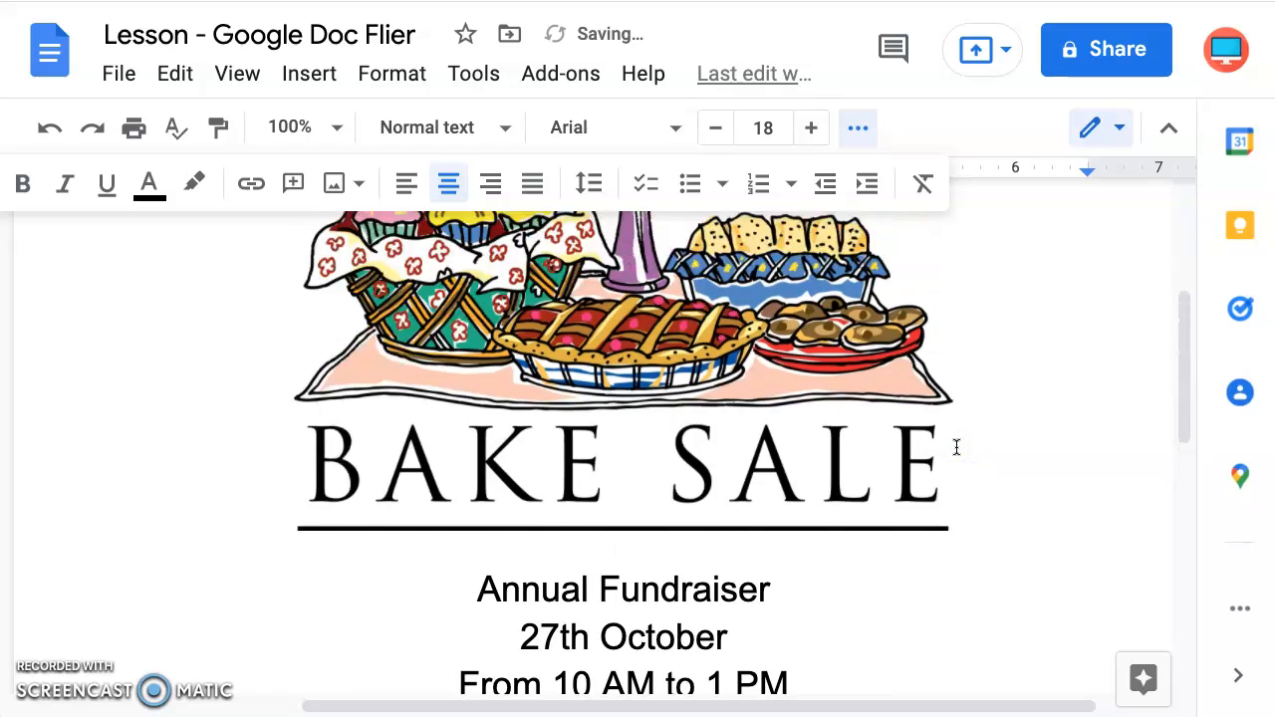
pyautogui.scroll(-4, 956, 448)
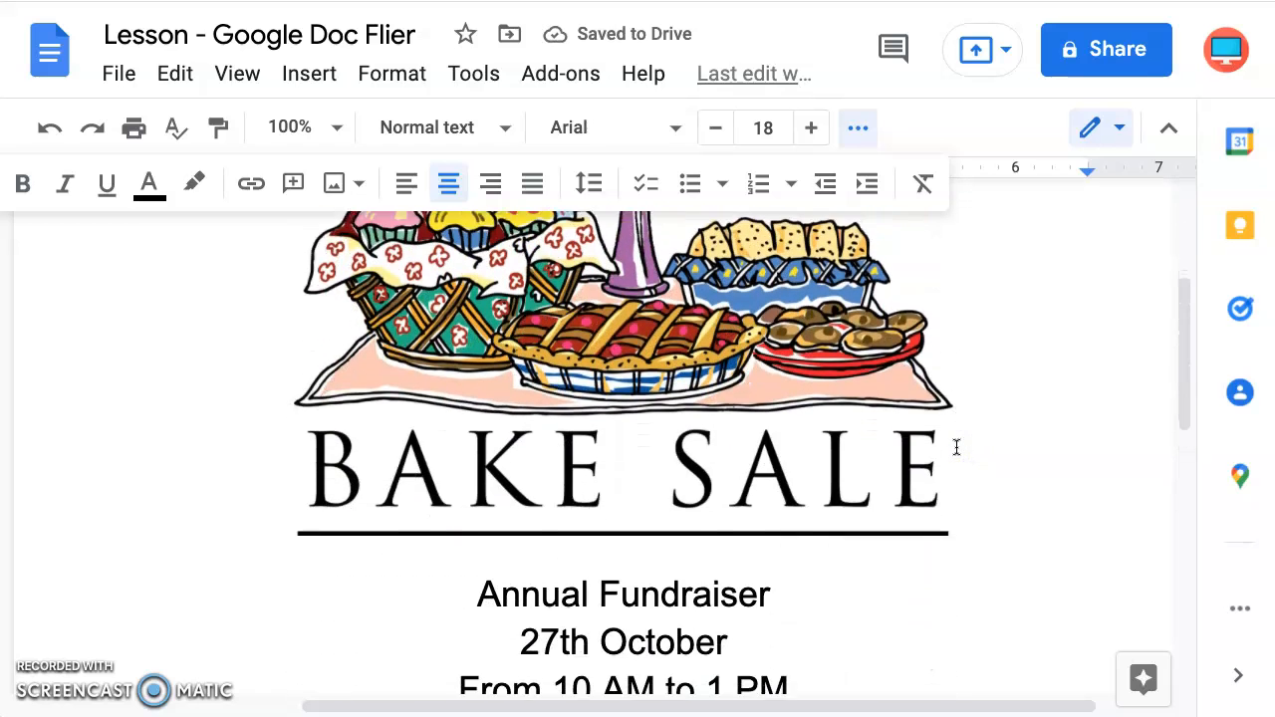
pyautogui.scroll(-3, 956, 447)
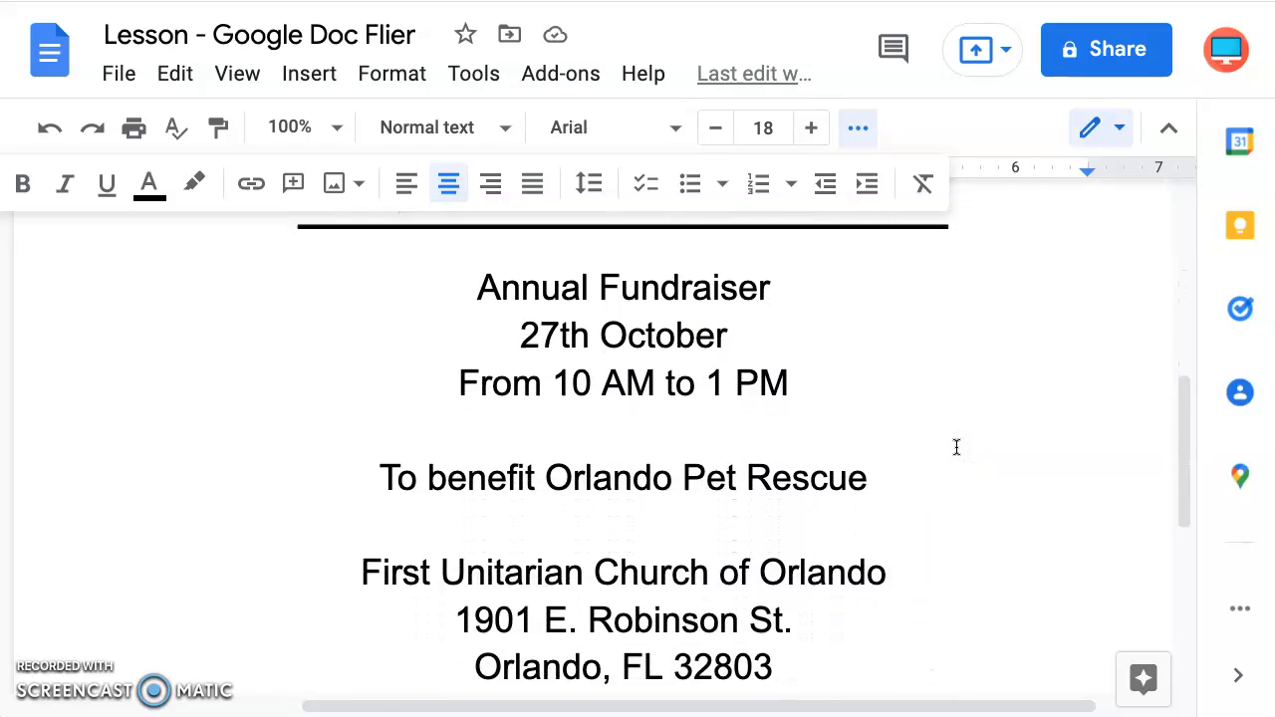
pyautogui.scroll(-2, 956, 447)
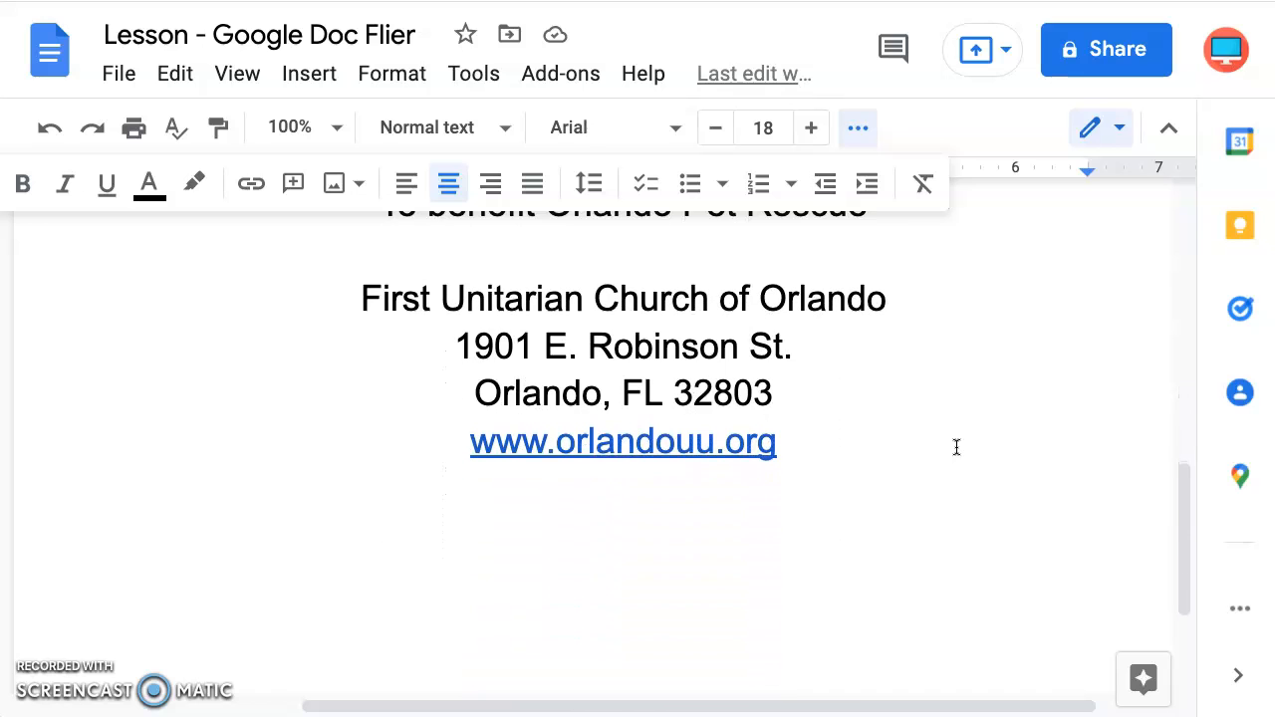
pyautogui.scroll(3, 956, 447)
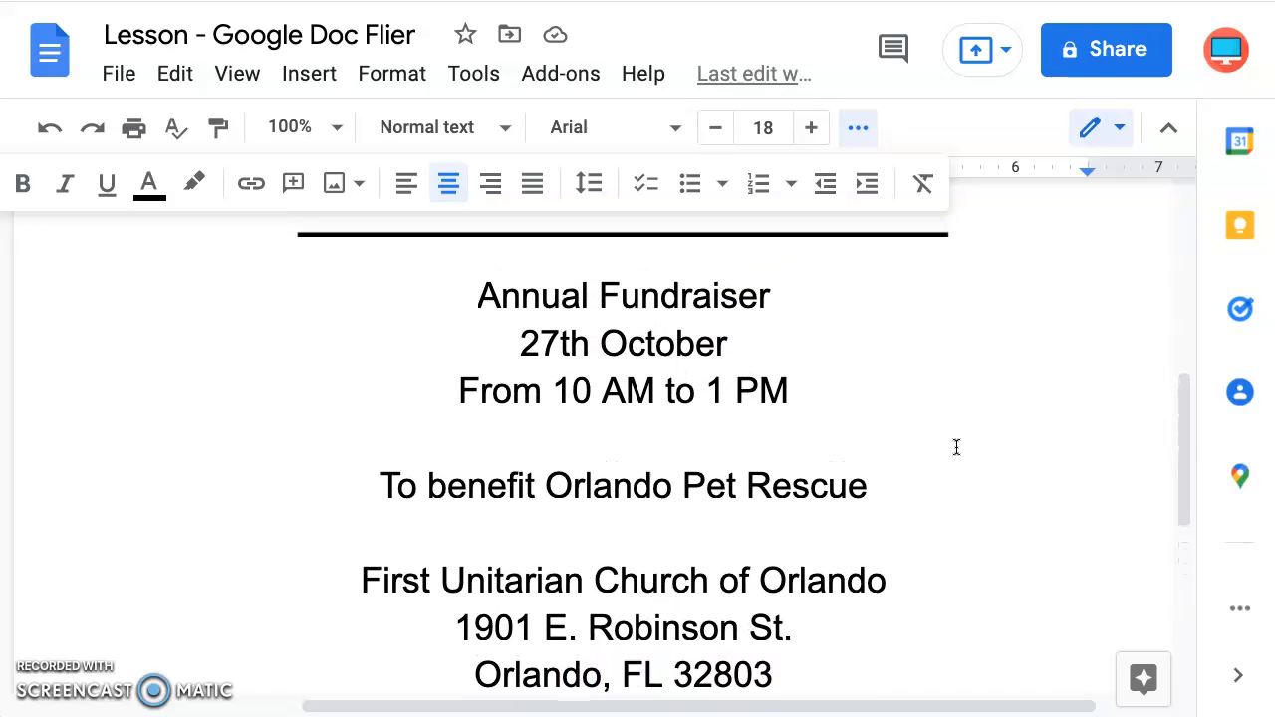
pyautogui.scroll(1, 983, 412)
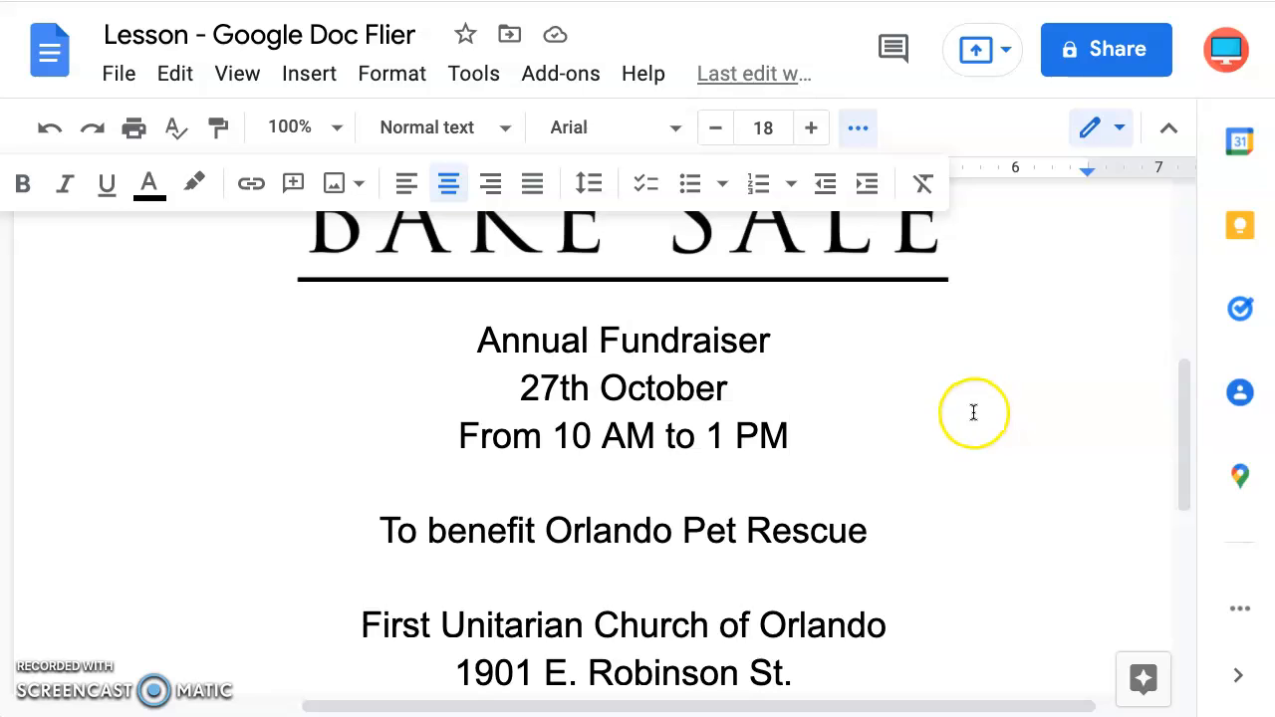
pyautogui.moveTo(795, 424); pyautogui.dragTo(462, 354)
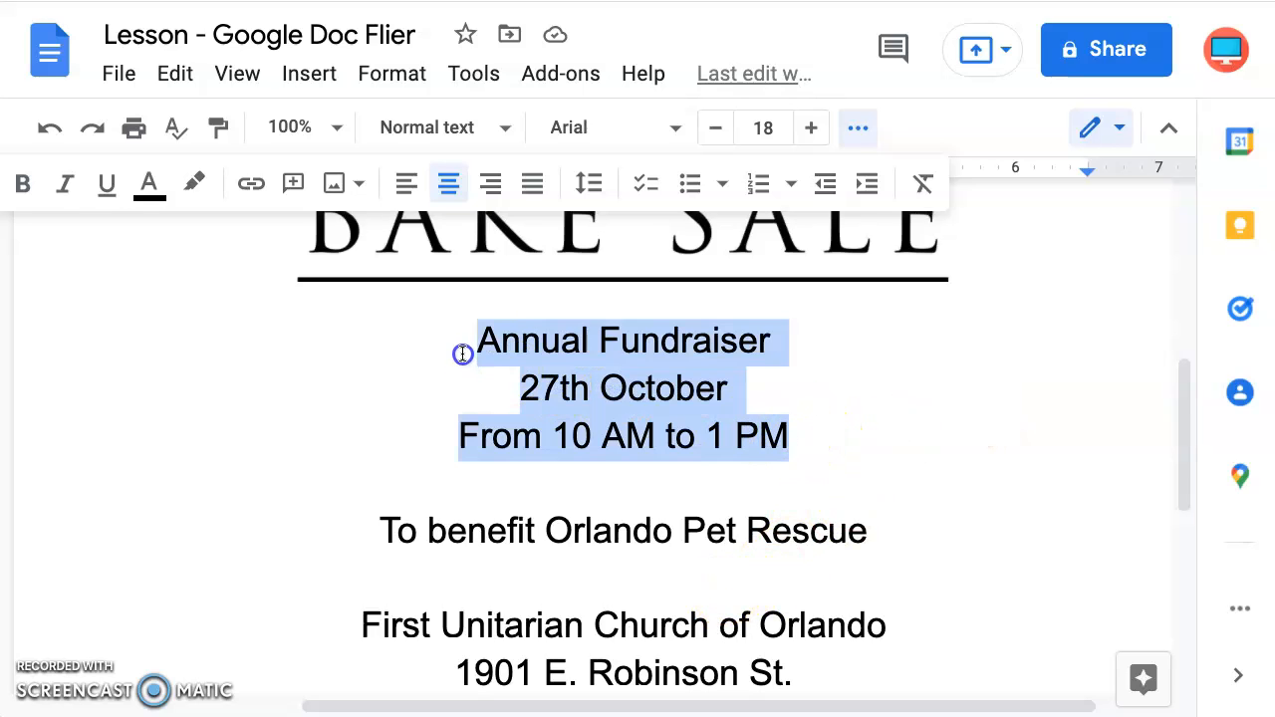
pyautogui.click(809, 130)
pyautogui.click(809, 130)
pyautogui.click(809, 131)
pyautogui.click(810, 130)
pyautogui.click(810, 131)
pyautogui.click(811, 131)
pyautogui.click(809, 131)
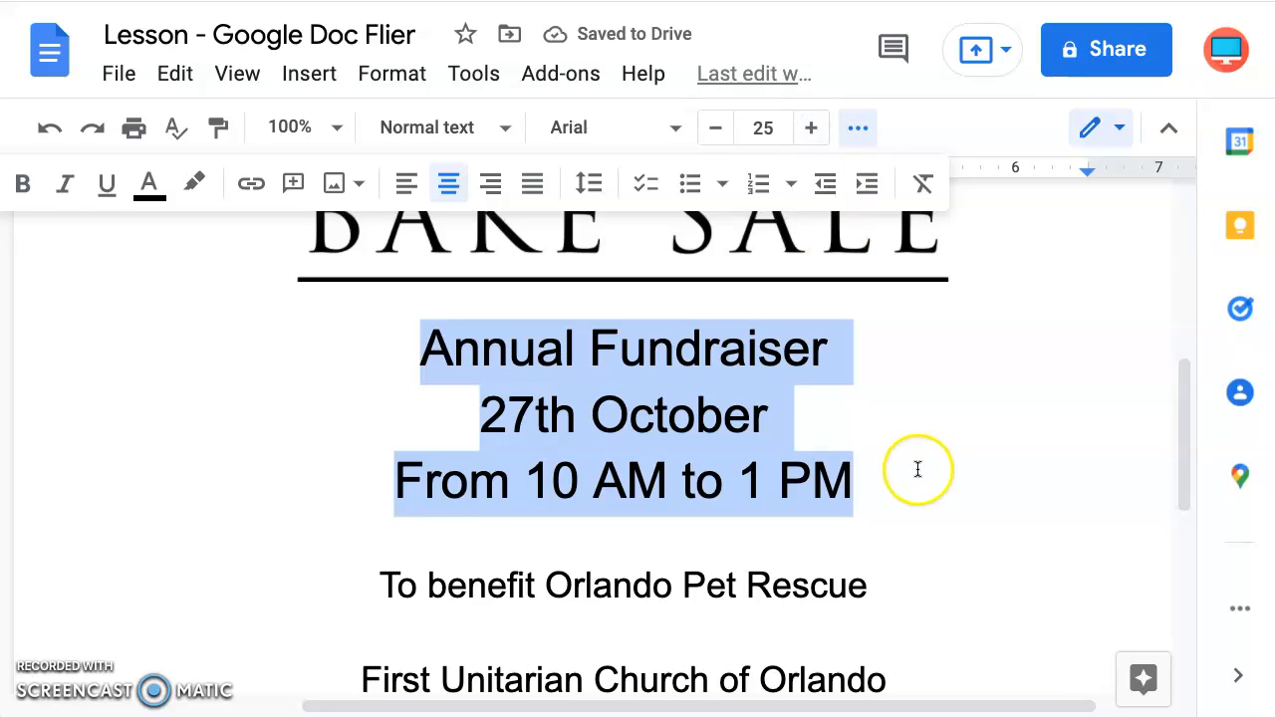
pyautogui.scroll(-3, 913, 453)
pyautogui.scroll(-2, 918, 437)
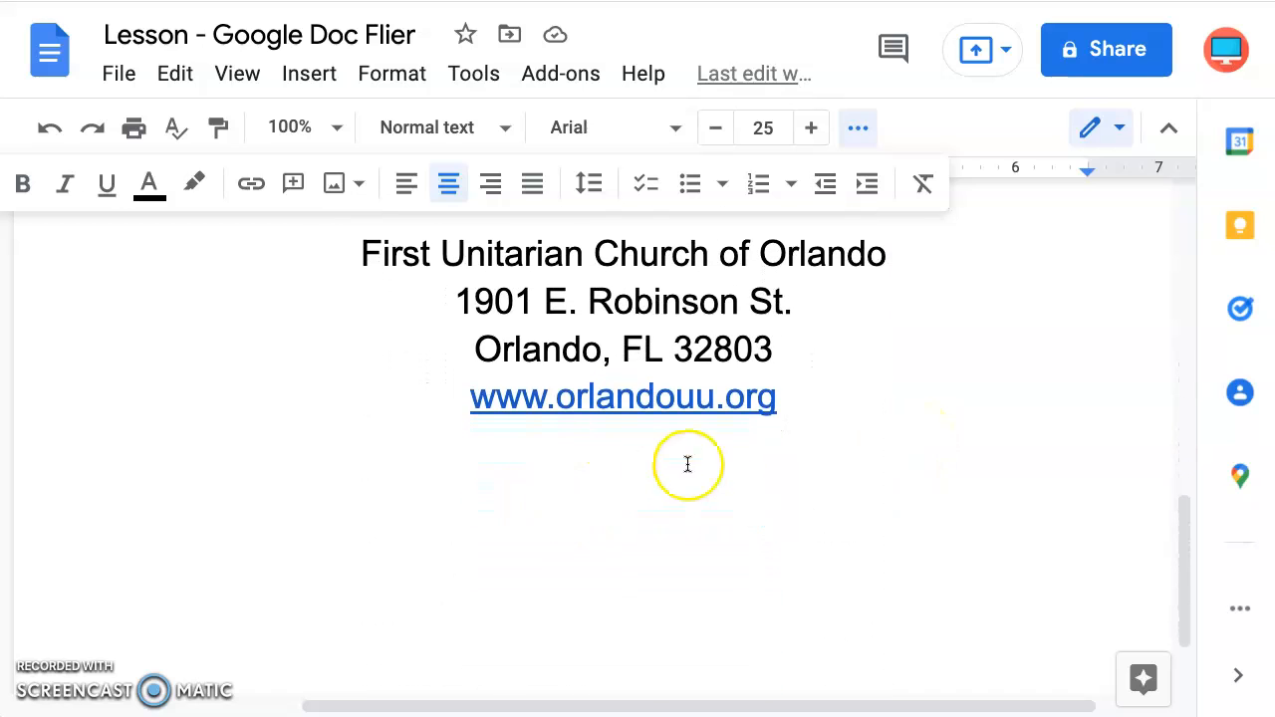
# Add blank lines below the website address and insert the image 1Uwhite-Logo-circleBLUE.png there from the computer
pyautogui.click(804, 403)
pyautogui.click(816, 395)
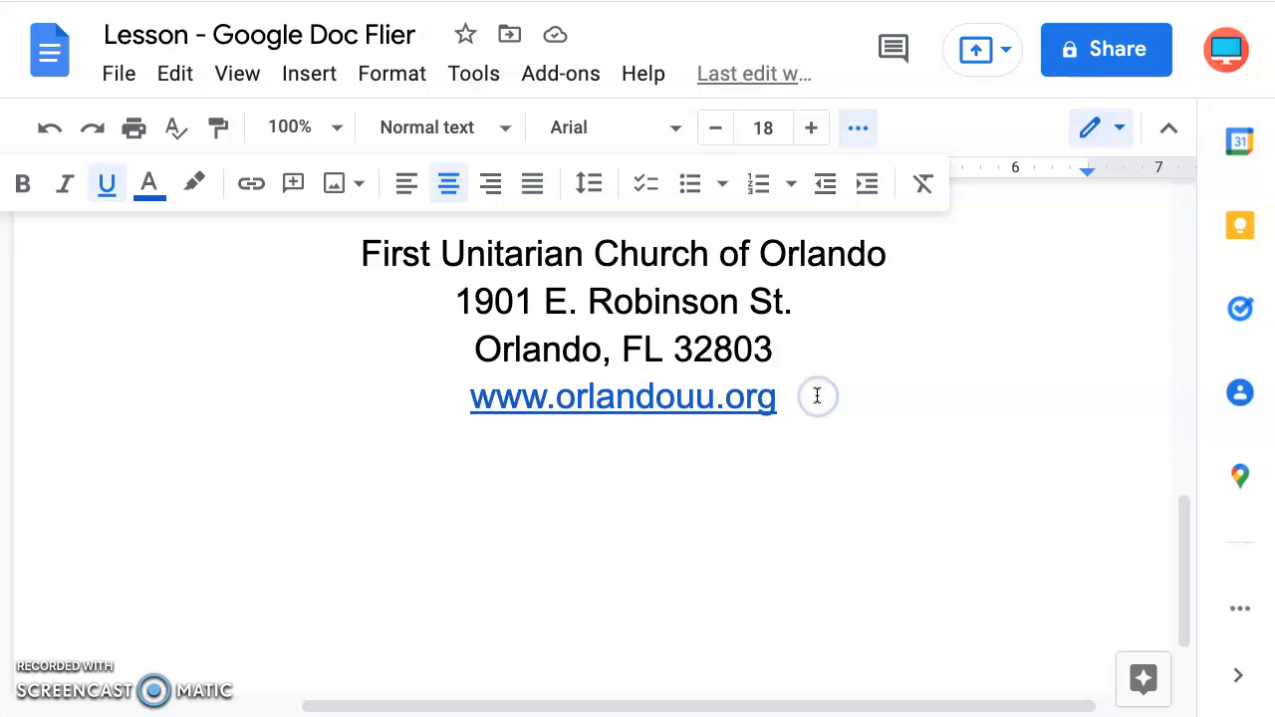
pyautogui.press('Return')
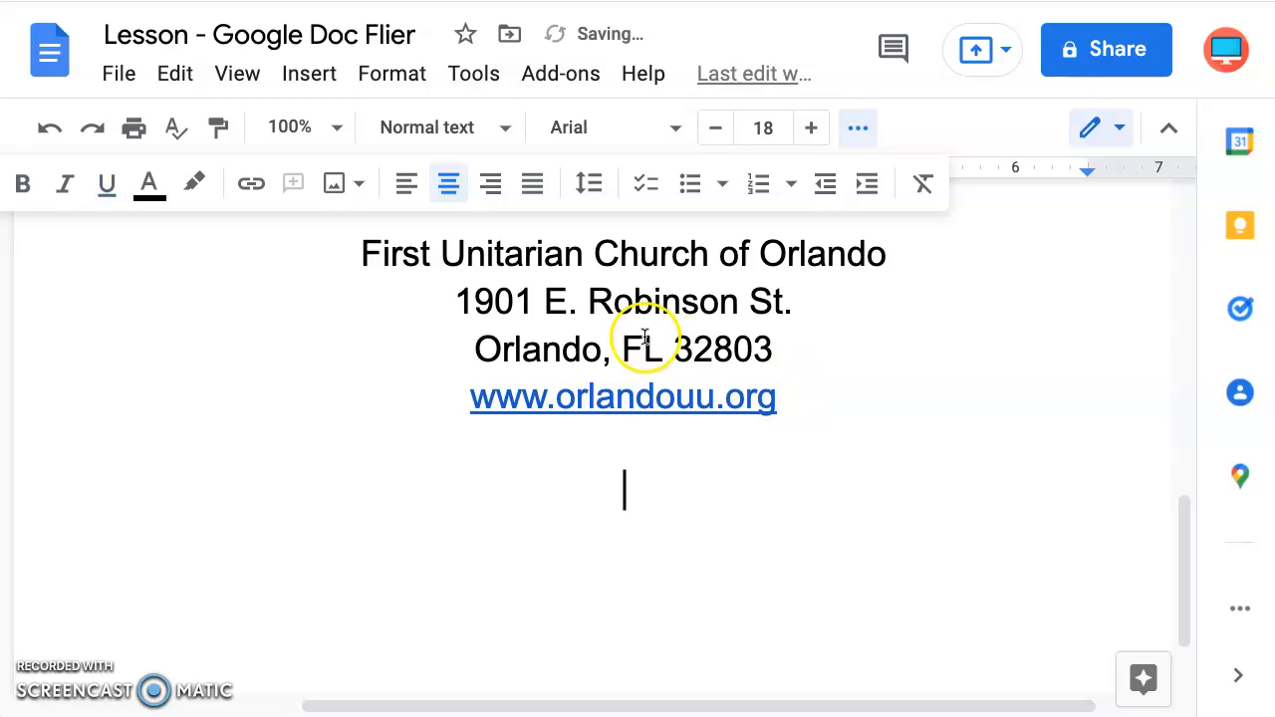
pyautogui.click(310, 74)
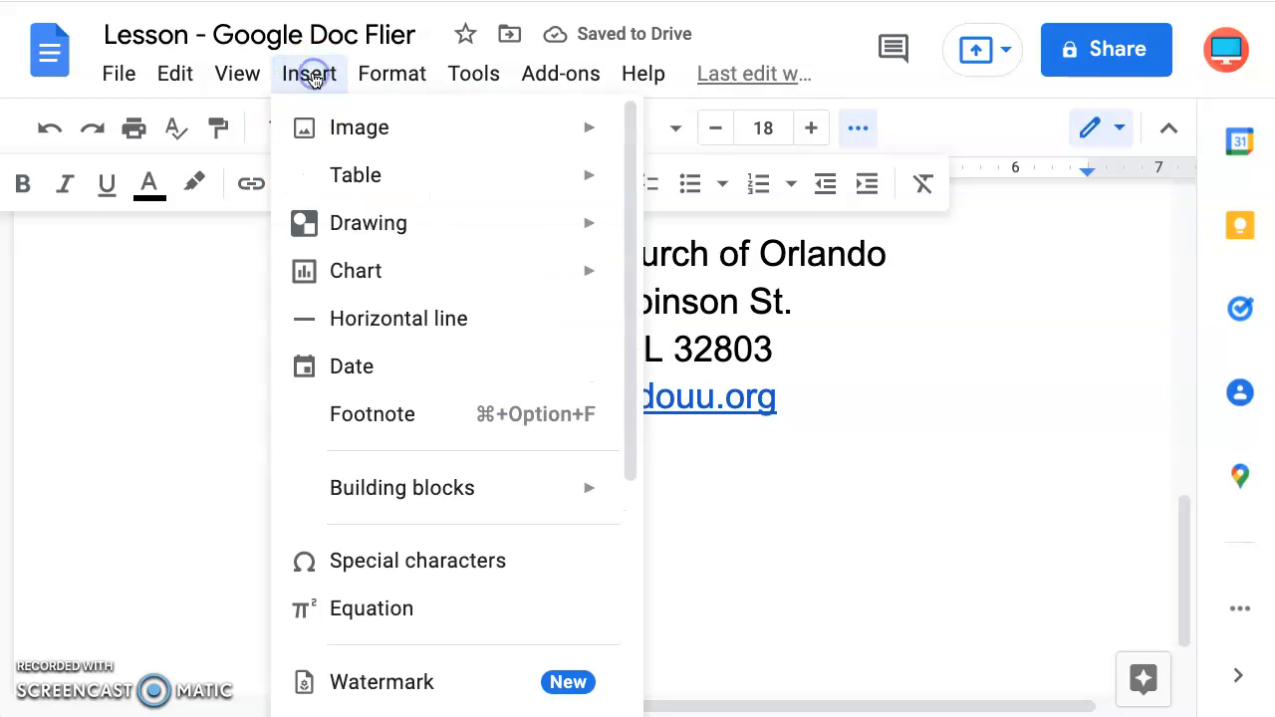
pyautogui.moveTo(342, 125)
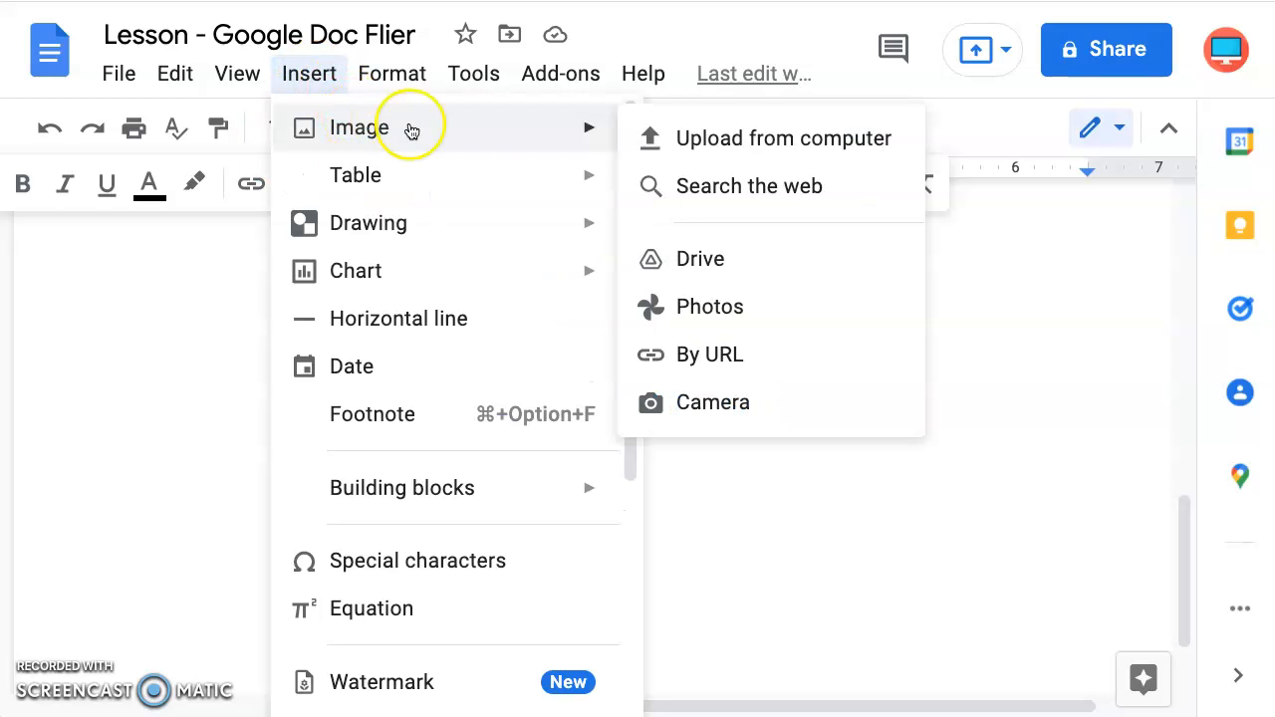
pyautogui.click(723, 140)
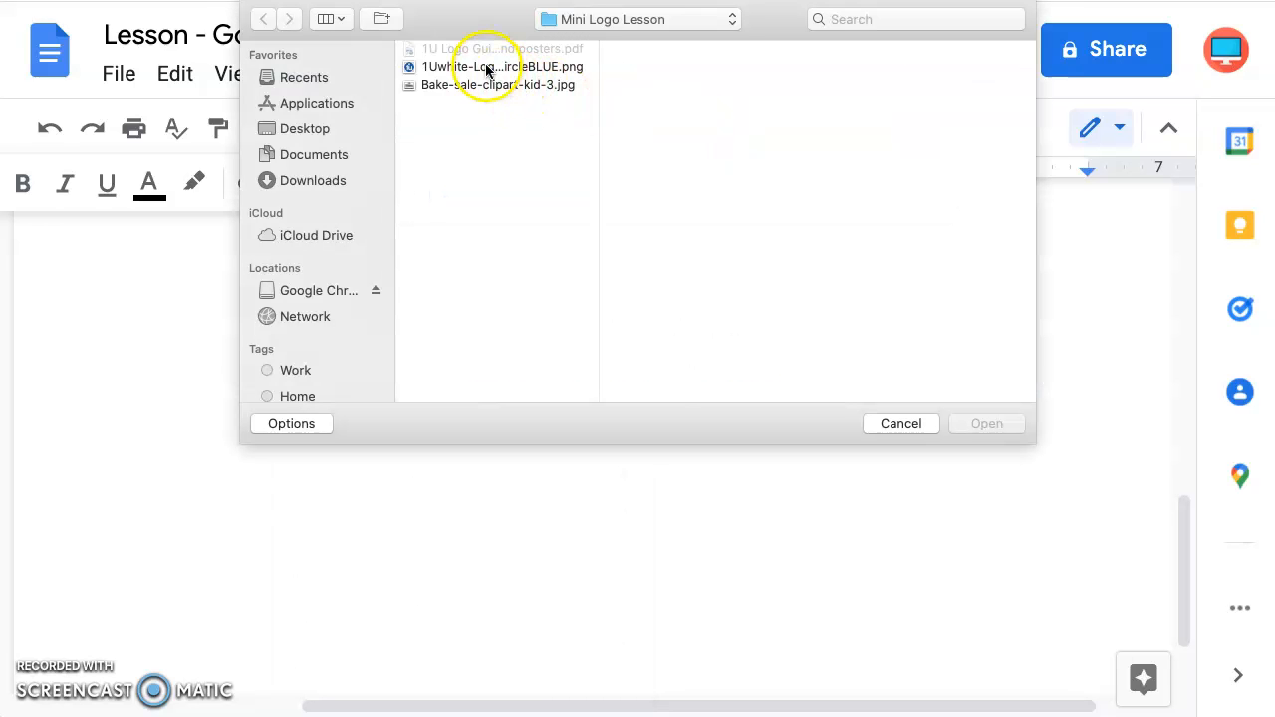
pyautogui.click(487, 67)
pyautogui.click(487, 67)
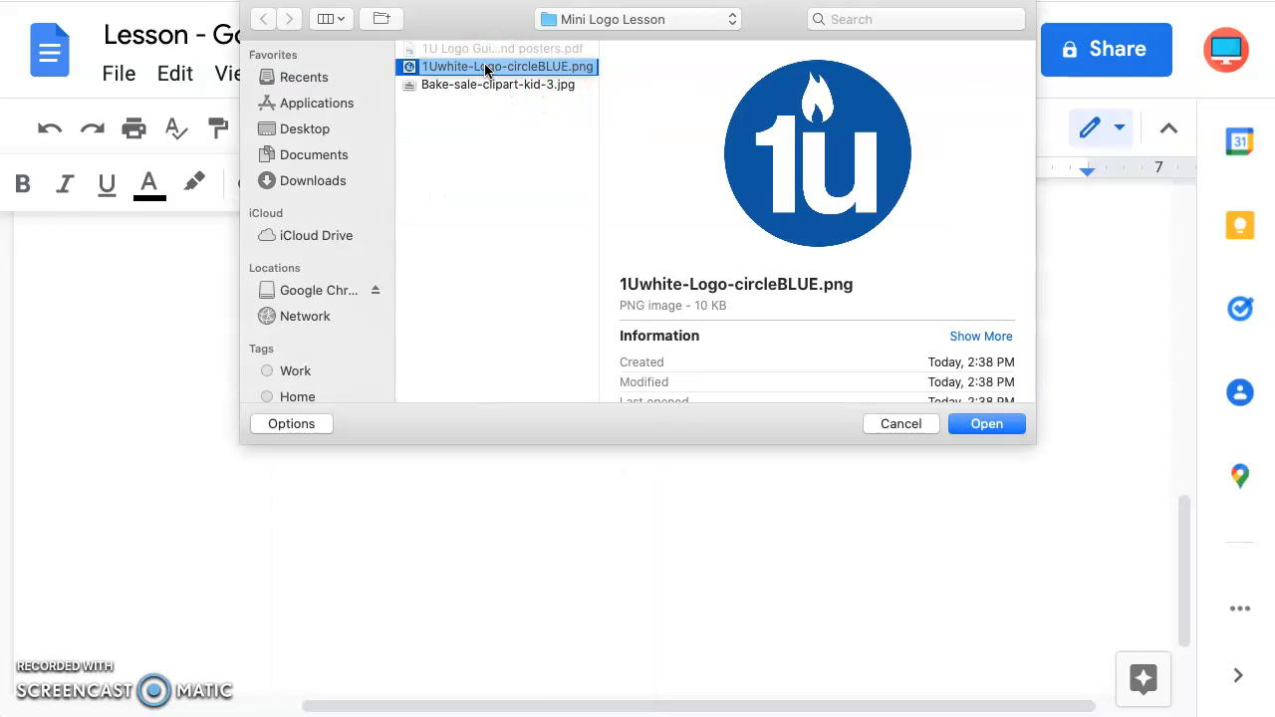
pyautogui.press('Return')
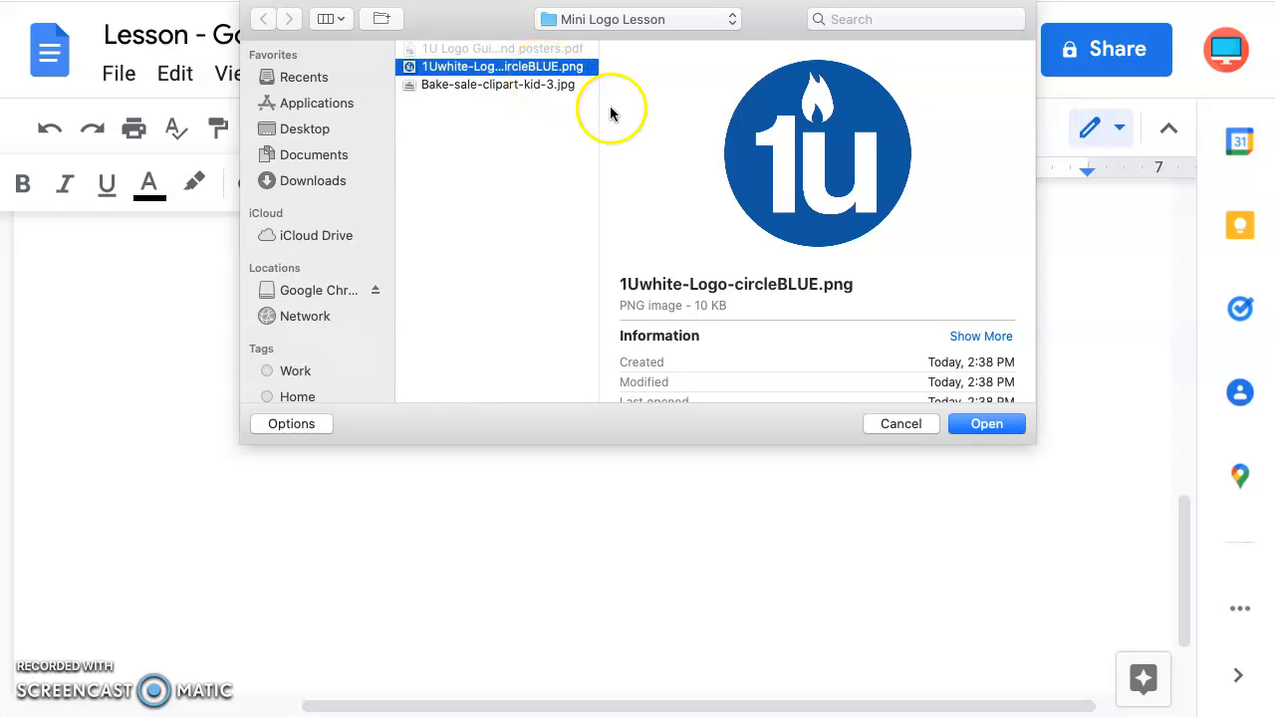
pyautogui.click(998, 428)
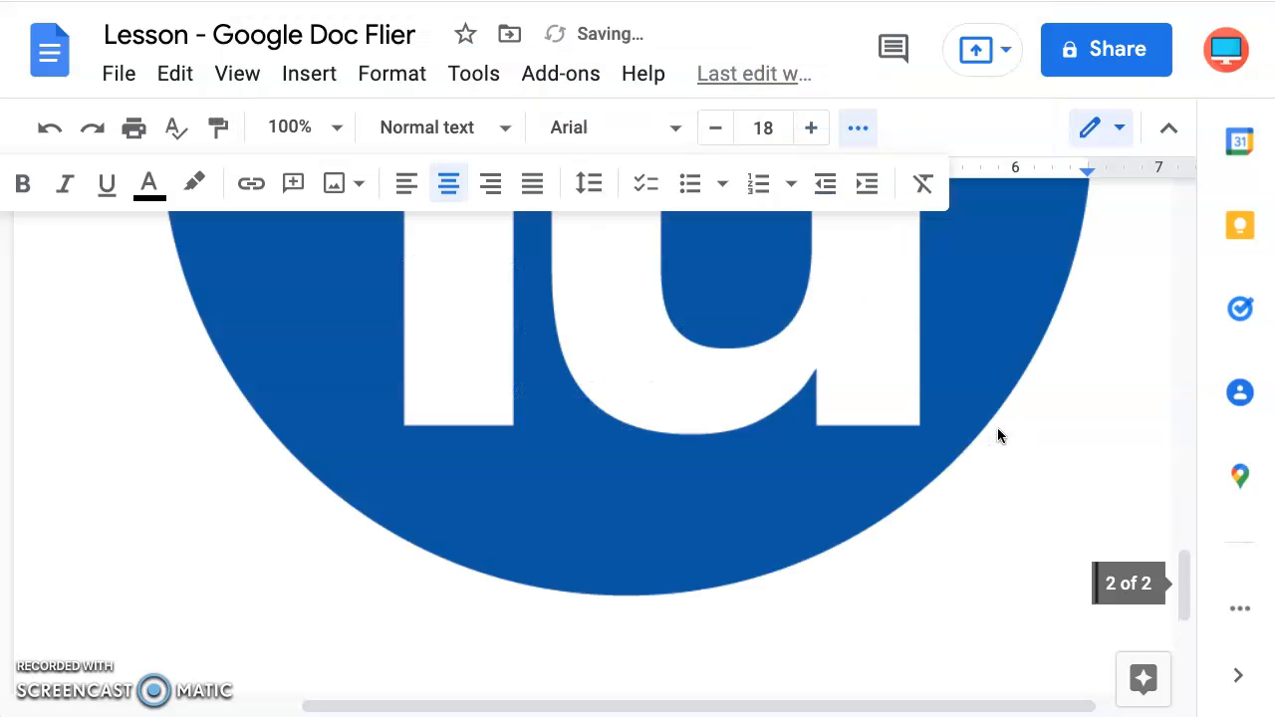
# Shrink the inserted 1U logo proportionally to about 1.35 inches wide
pyautogui.scroll(6, 999, 435)
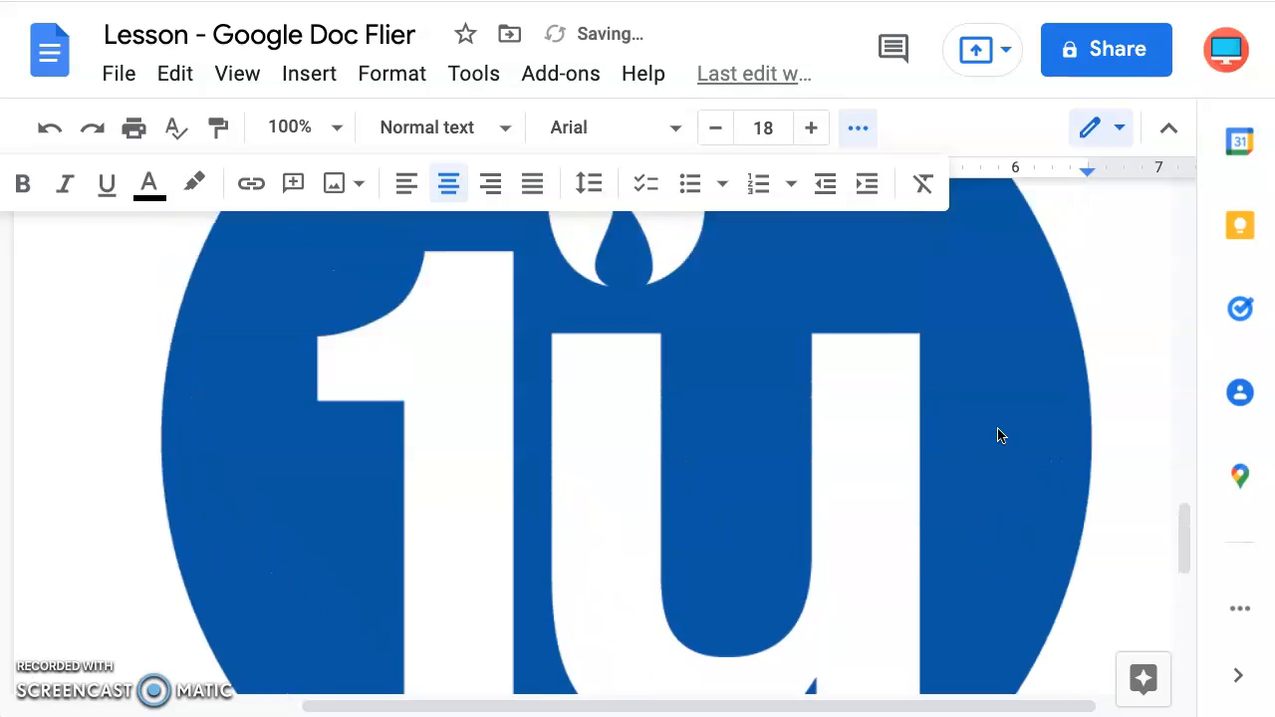
pyautogui.click(718, 399)
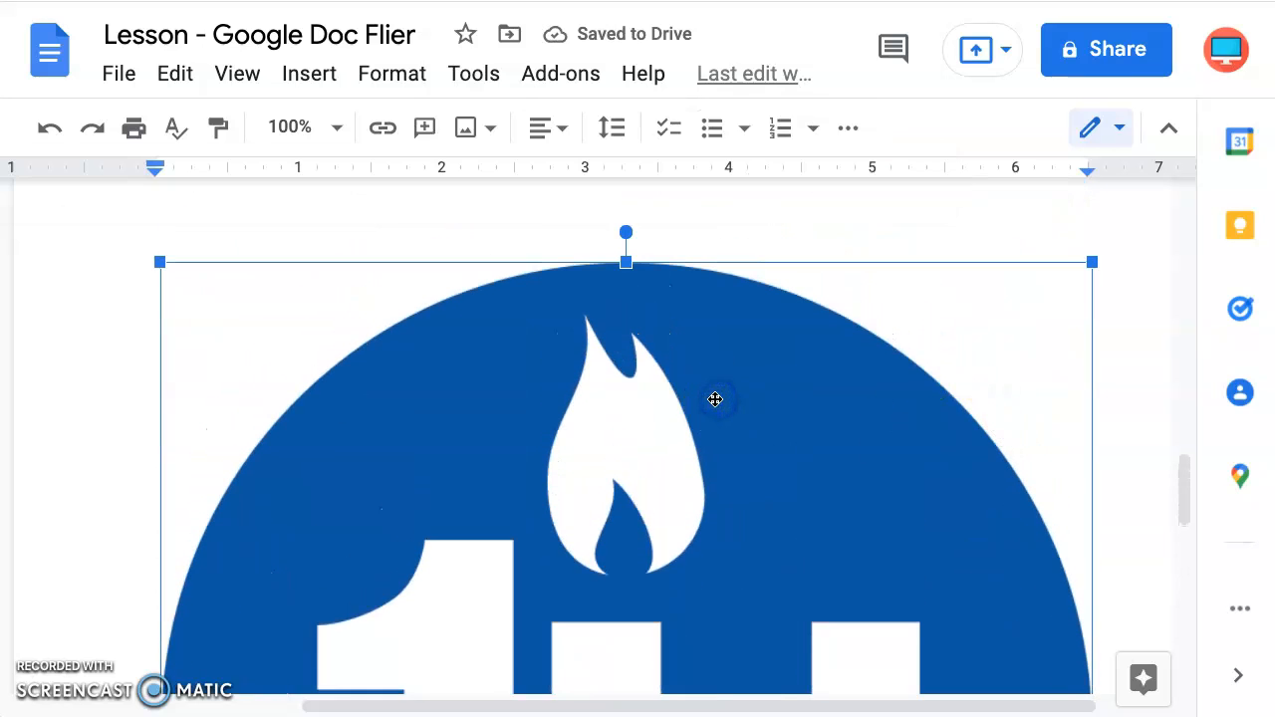
pyautogui.moveTo(160, 262); pyautogui.dragTo(626, 605)
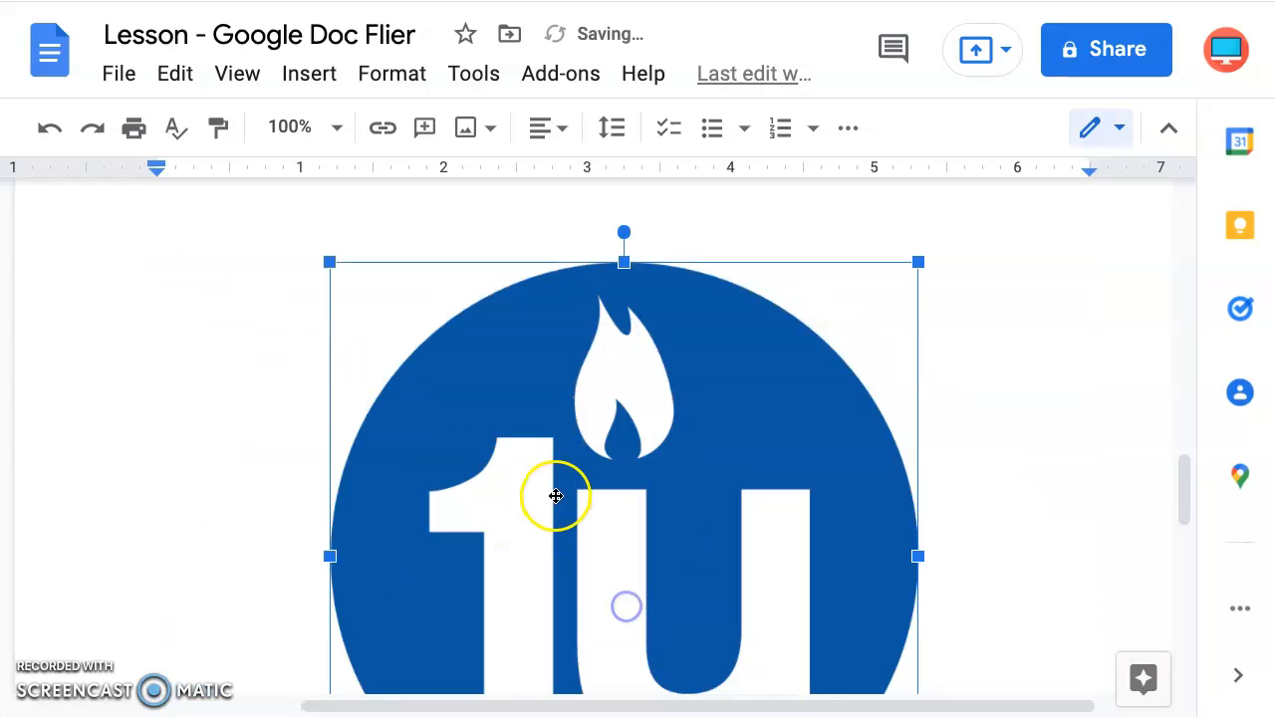
pyautogui.scroll(-2, 556, 496)
pyautogui.scroll(1, 556, 496)
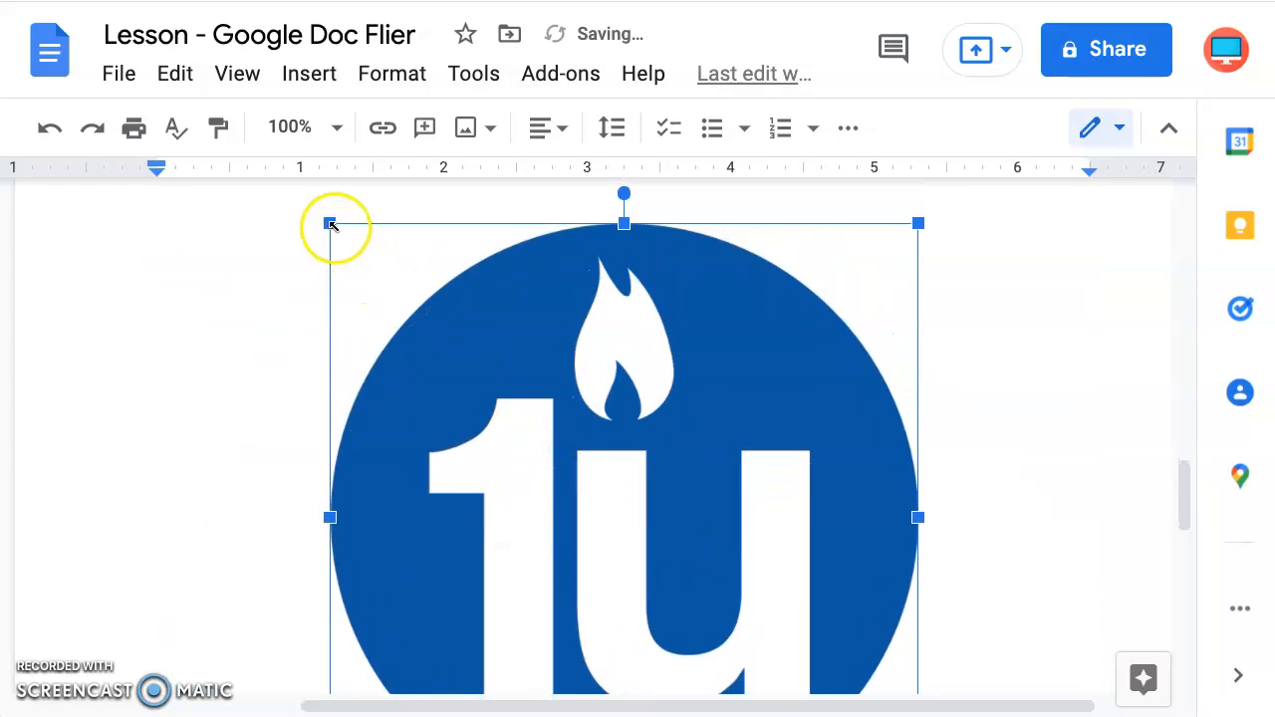
pyautogui.moveTo(330, 220); pyautogui.dragTo(657, 548)
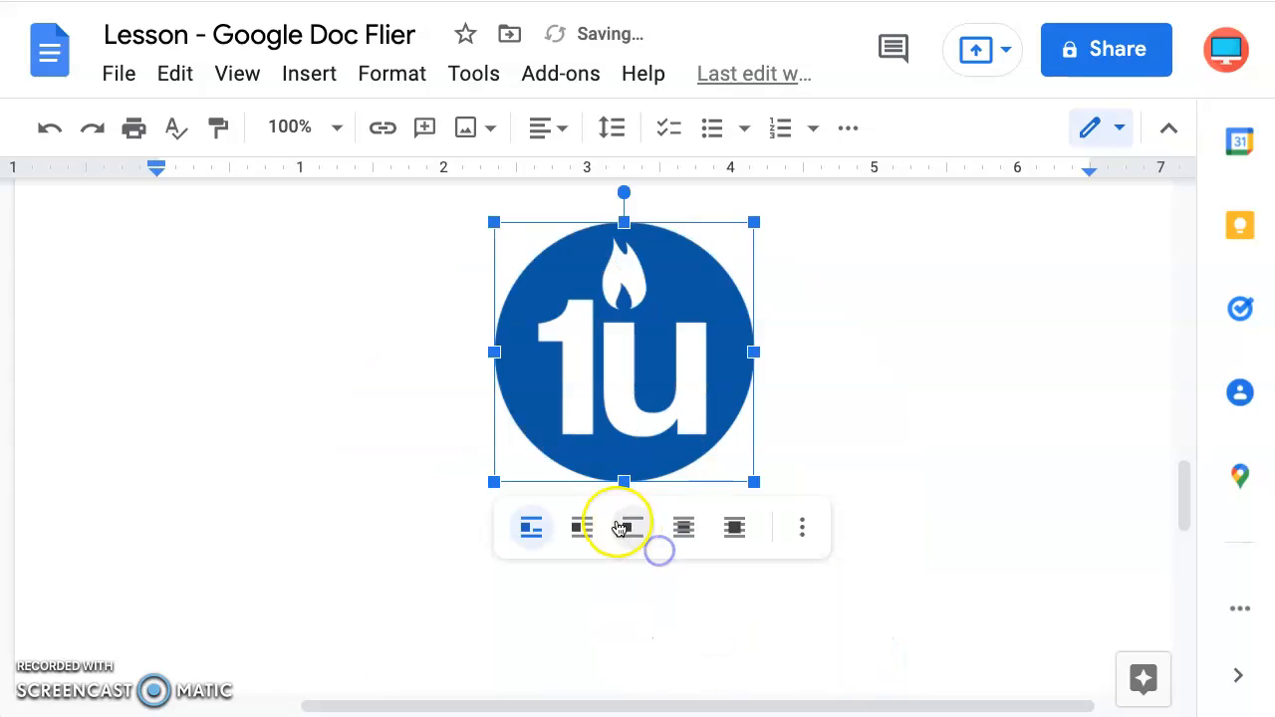
pyautogui.scroll(1, 874, 456)
pyautogui.scroll(1, 872, 459)
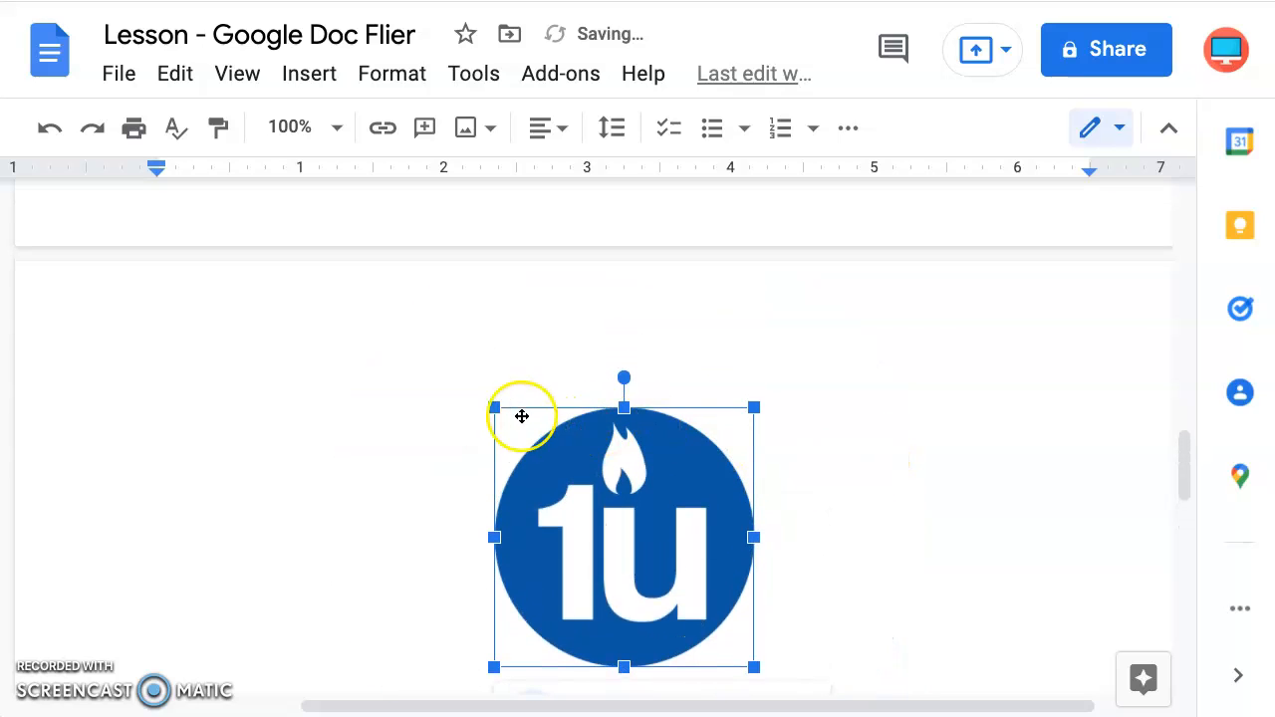
pyautogui.moveTo(494, 406); pyautogui.dragTo(563, 469)
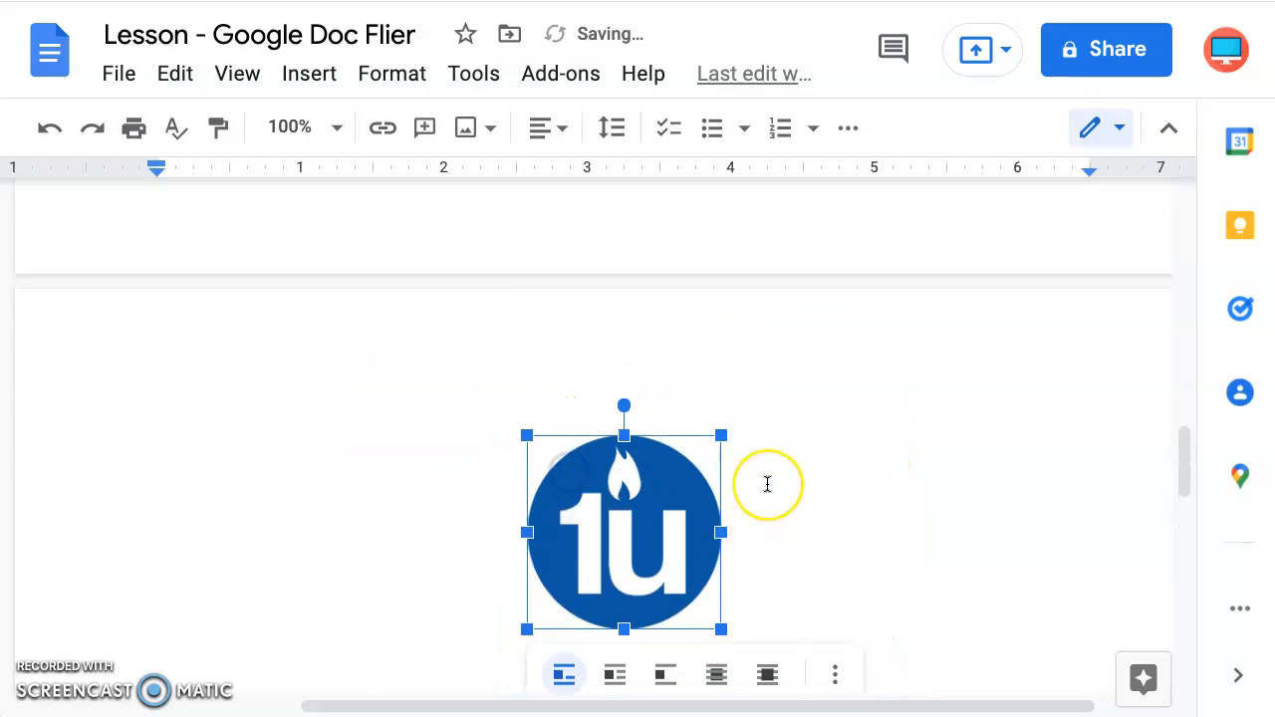
# Remove the blank line above the 1U logo so it sits directly below the website address on the first page
pyautogui.scroll(3, 766, 484)
pyautogui.scroll(-3, 765, 483)
pyautogui.click(638, 540)
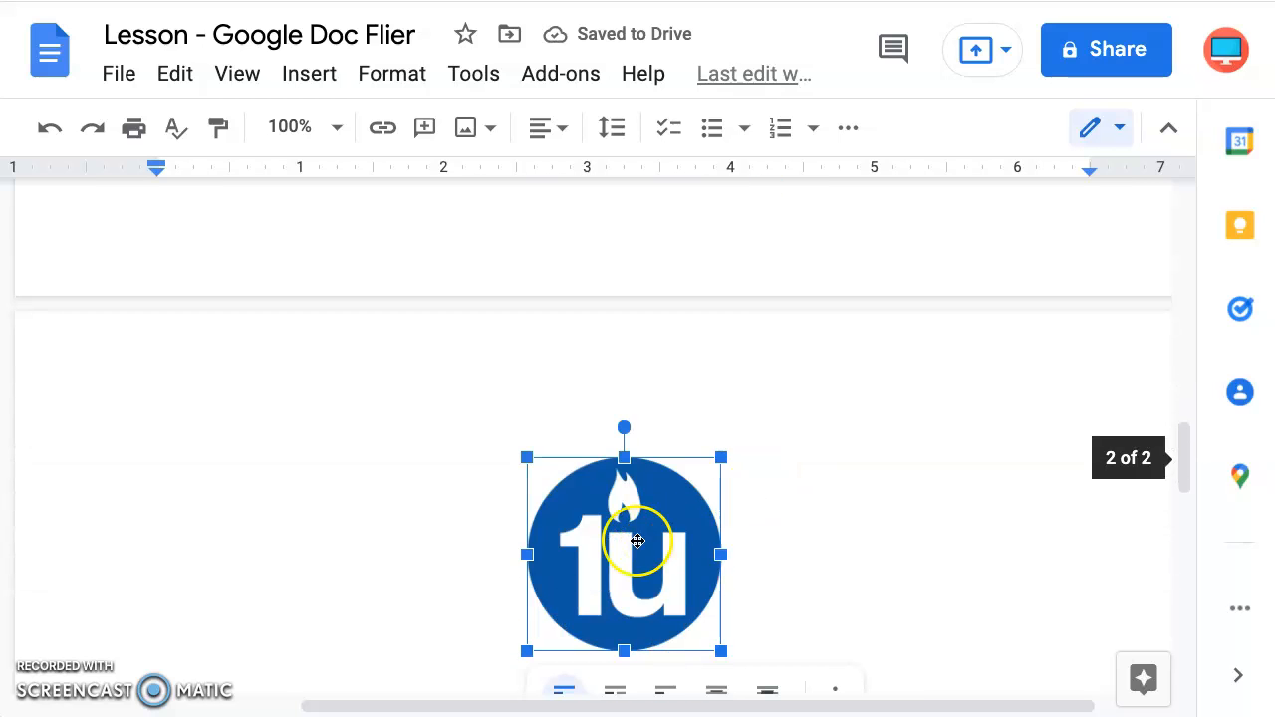
pyautogui.press('BackSpace')
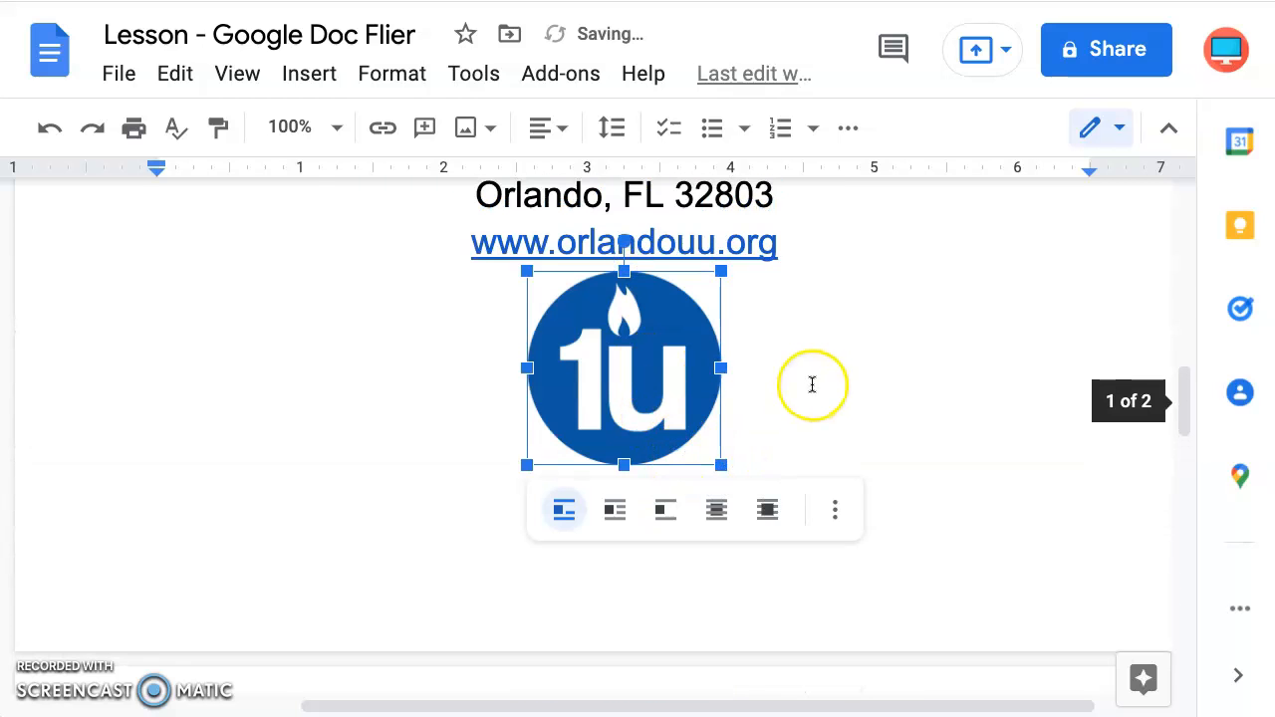
pyautogui.moveTo(812, 386); pyautogui.dragTo(764, 375)
pyautogui.click(859, 336)
pyautogui.click(790, 242)
pyautogui.hotkey('ctrl', 'z')
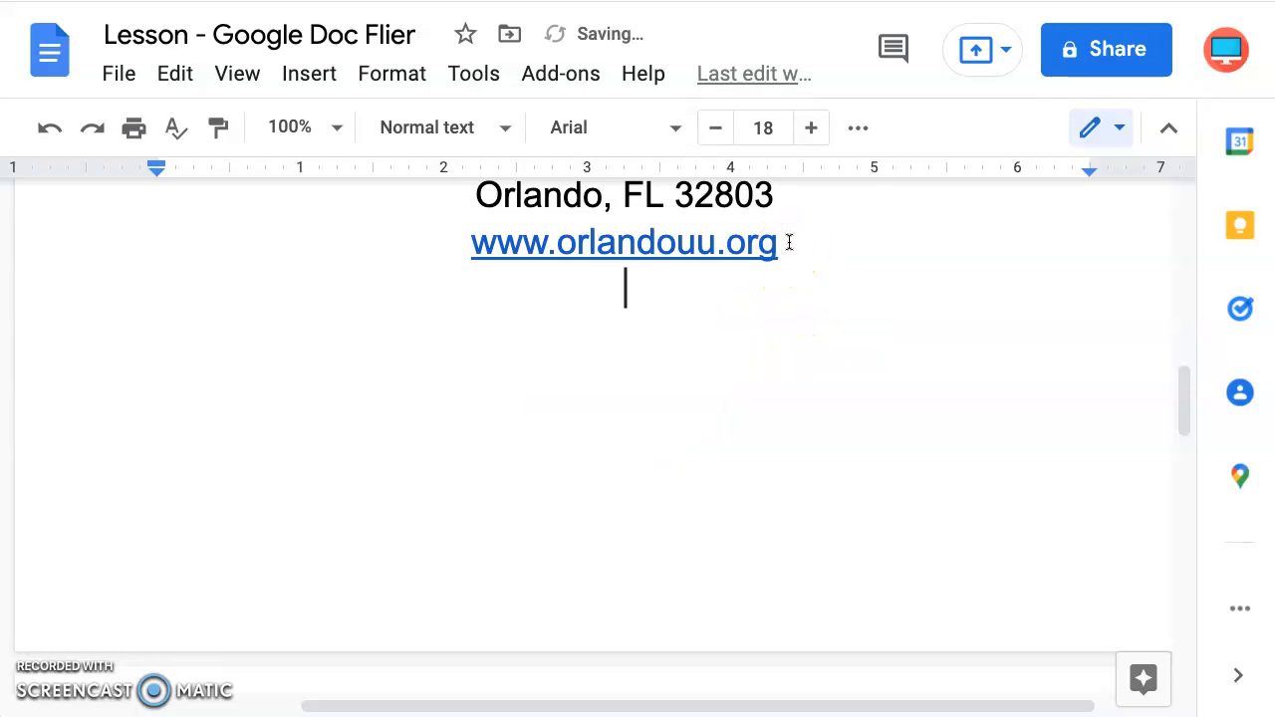
pyautogui.hotkey('ctrl', 'y')
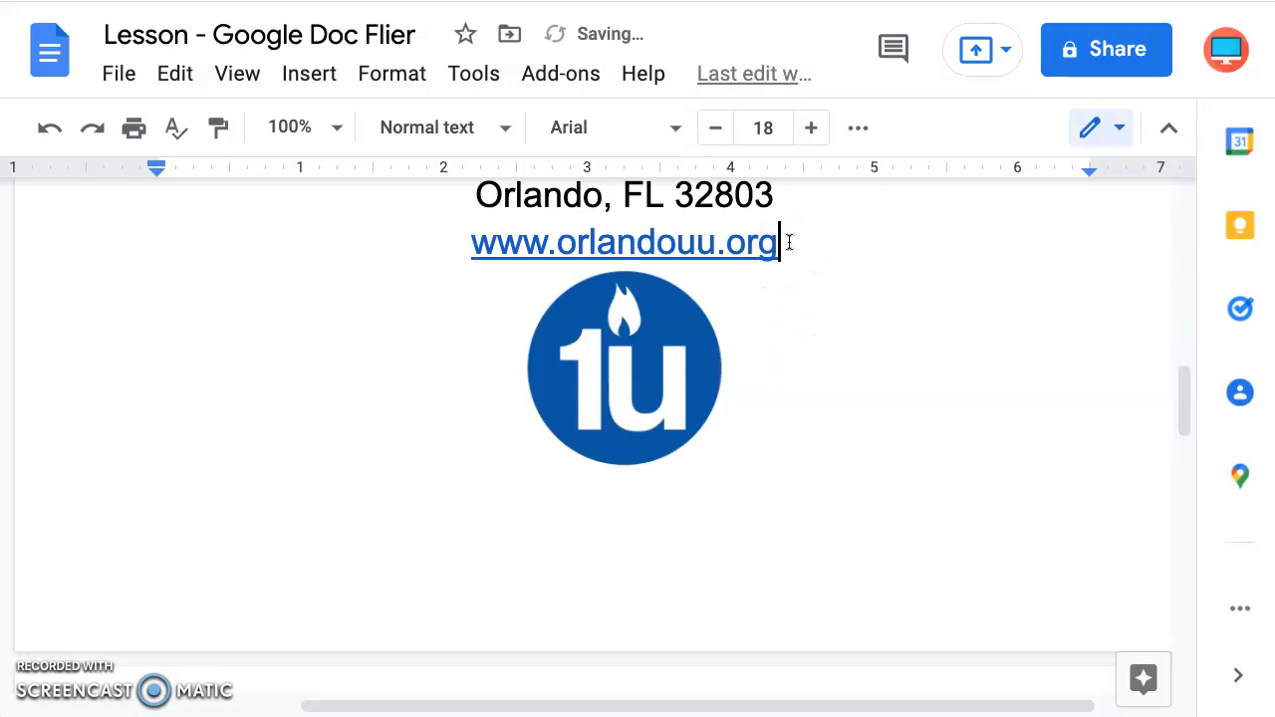
pyautogui.click(665, 402)
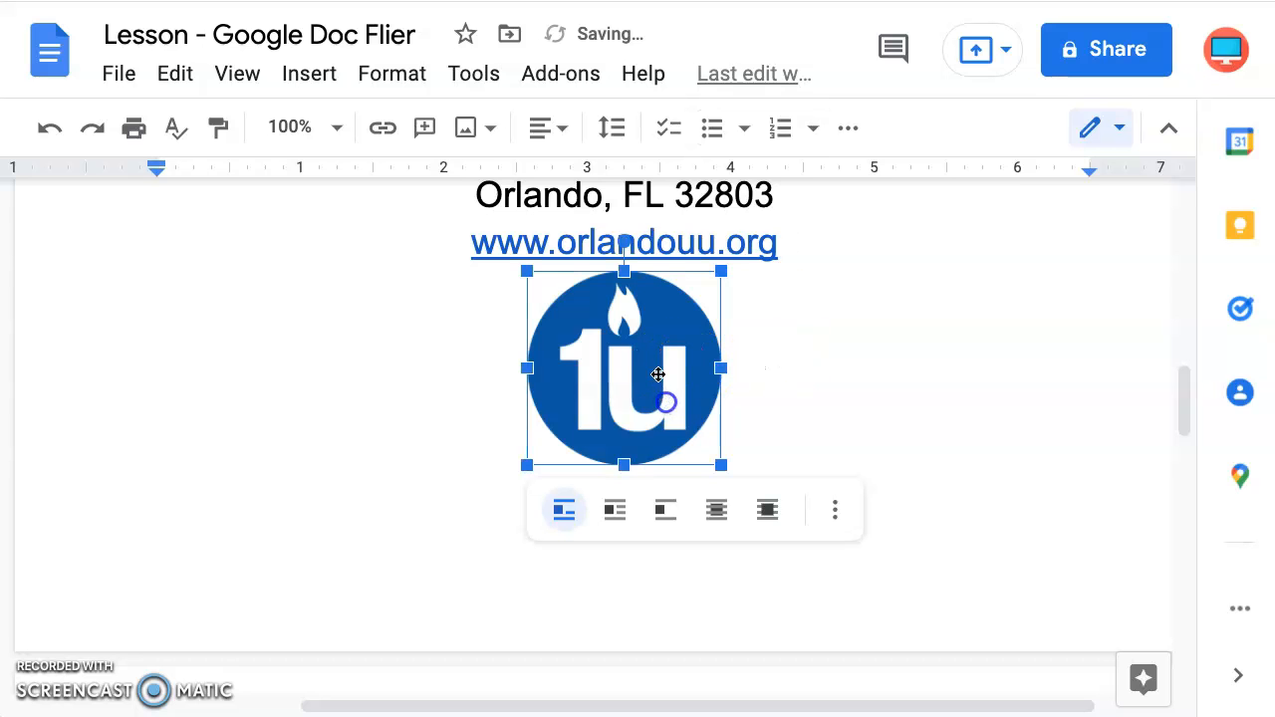
# Shrink the Bake Sale clipart proportionally to about 3.9 inches wide and deselect it
pyautogui.scroll(4, 815, 356)
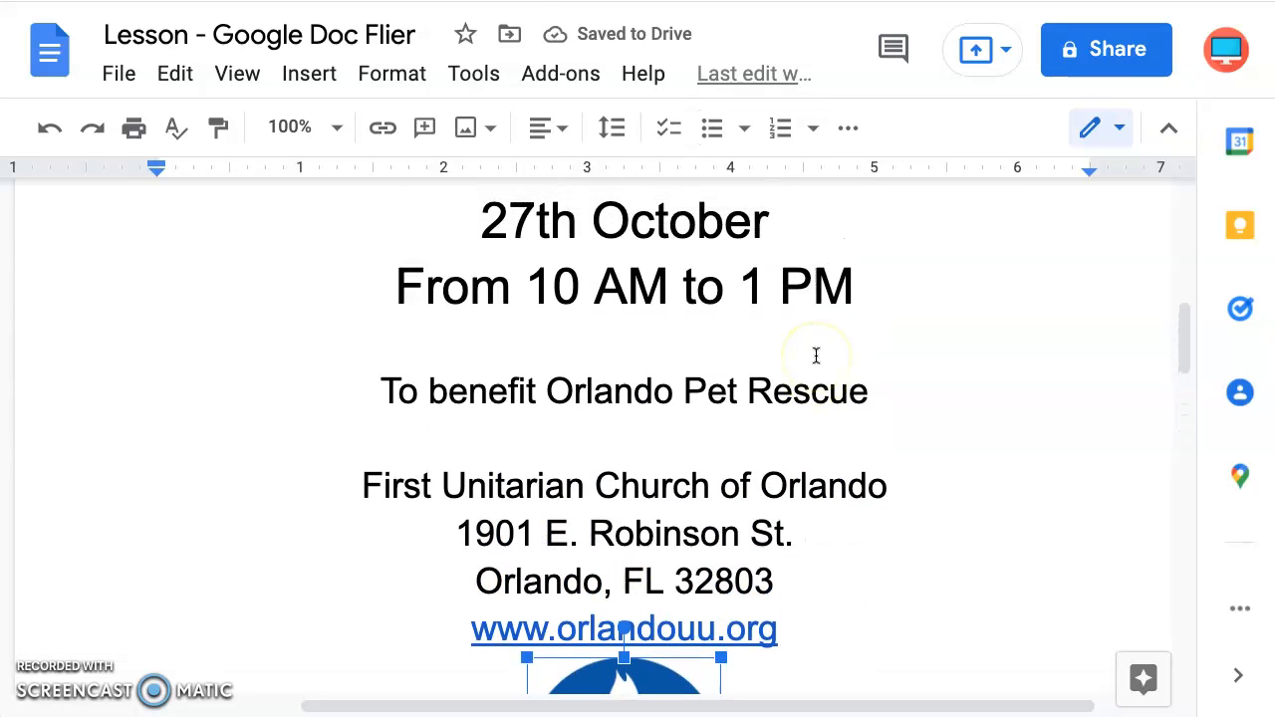
pyautogui.scroll(2, 815, 356)
pyautogui.scroll(-2, 815, 355)
pyautogui.scroll(-1, 815, 356)
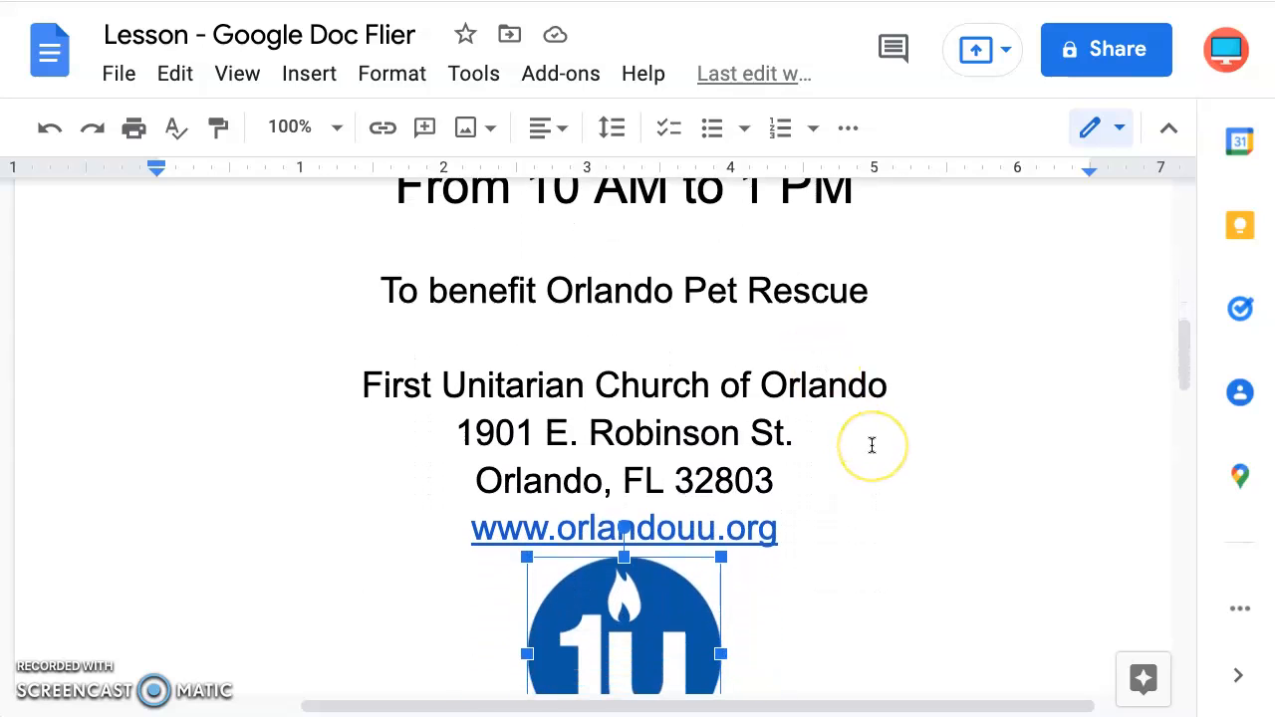
pyautogui.scroll(3, 871, 445)
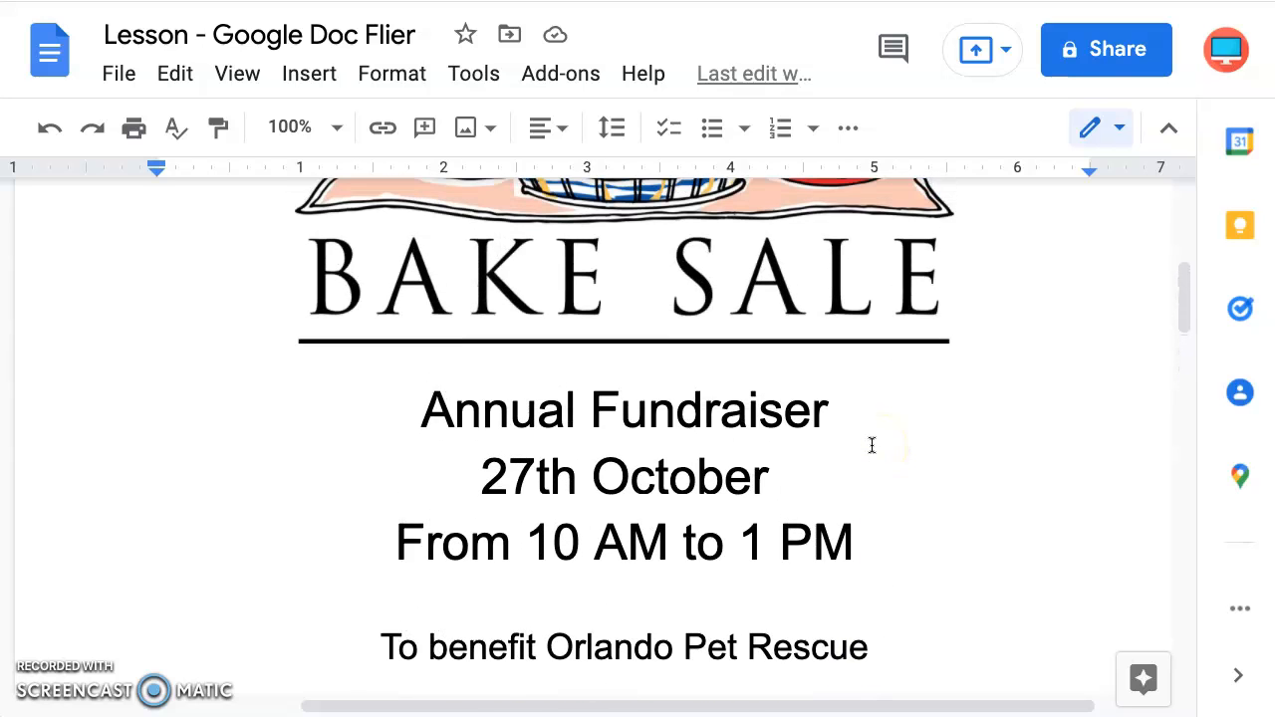
pyautogui.scroll(3, 872, 445)
pyautogui.click(802, 399)
pyautogui.moveTo(951, 654); pyautogui.dragTo(858, 567)
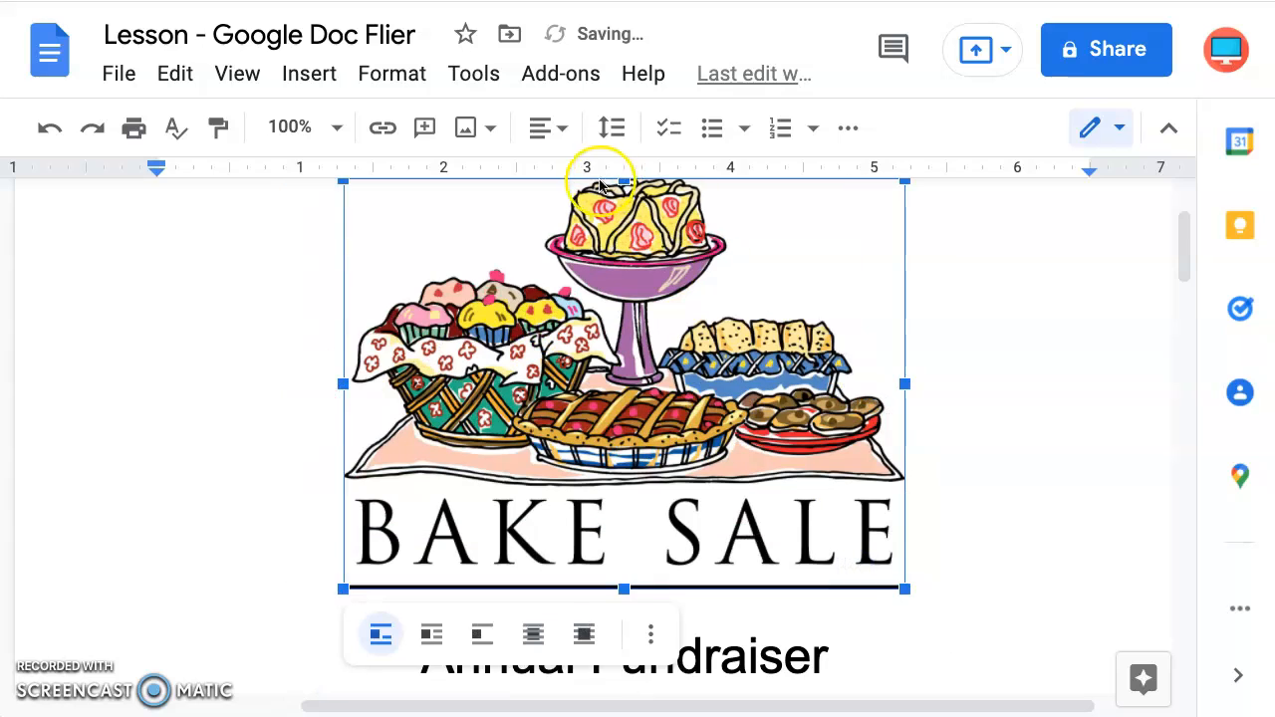
pyautogui.click(555, 128)
pyautogui.click(464, 185)
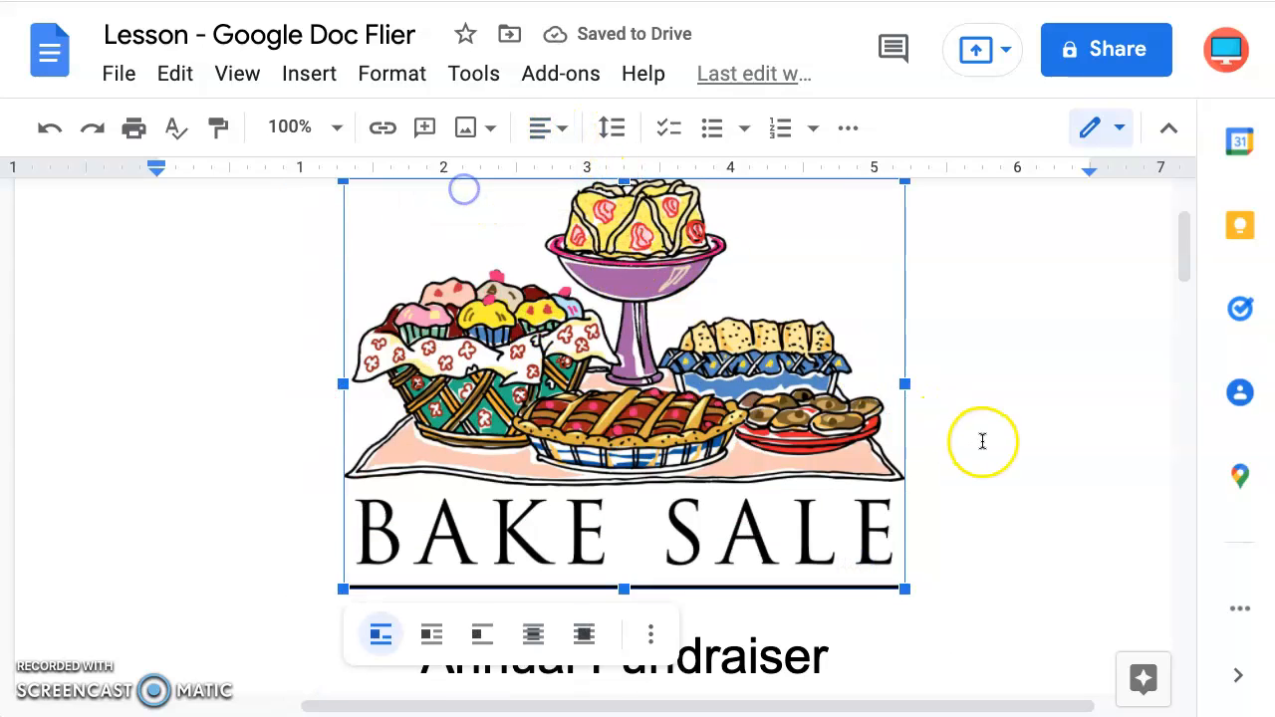
pyautogui.click(982, 442)
# Set the document zoom to 50% and review the flier's layout from the Bake Sale clipart down to the 1U logo
pyautogui.scroll(-7, 982, 442)
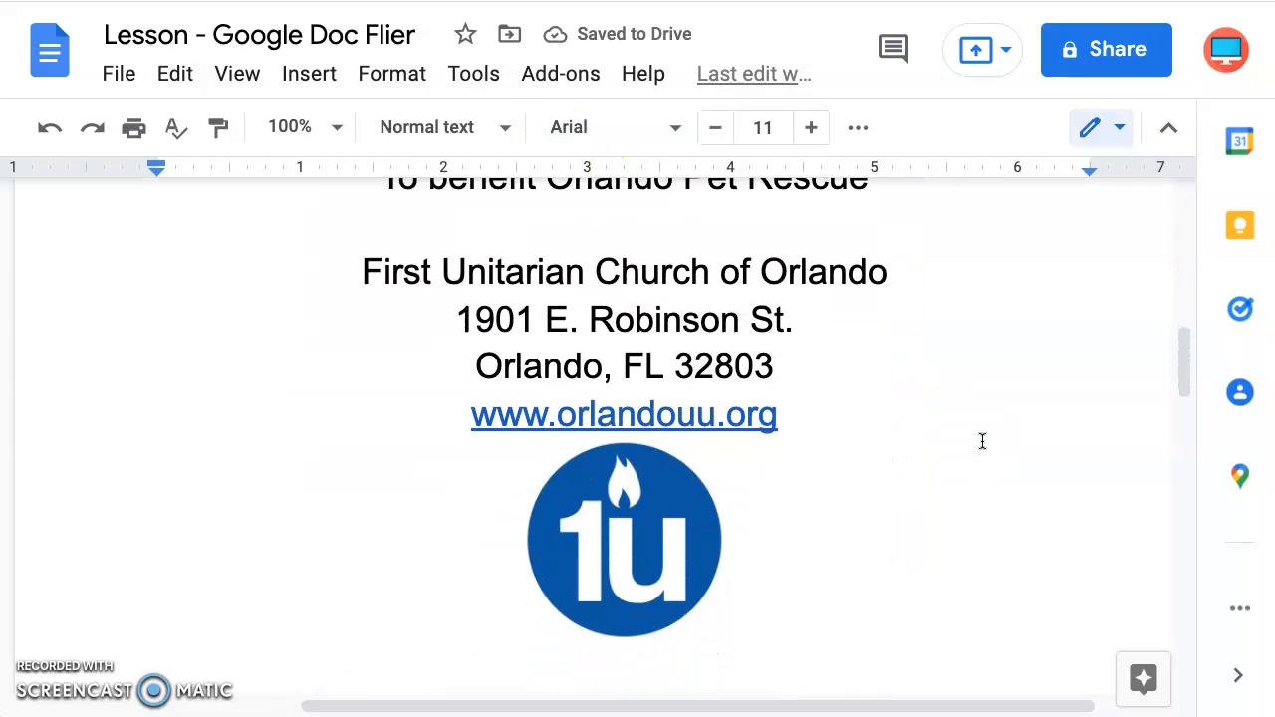
pyautogui.click(337, 131)
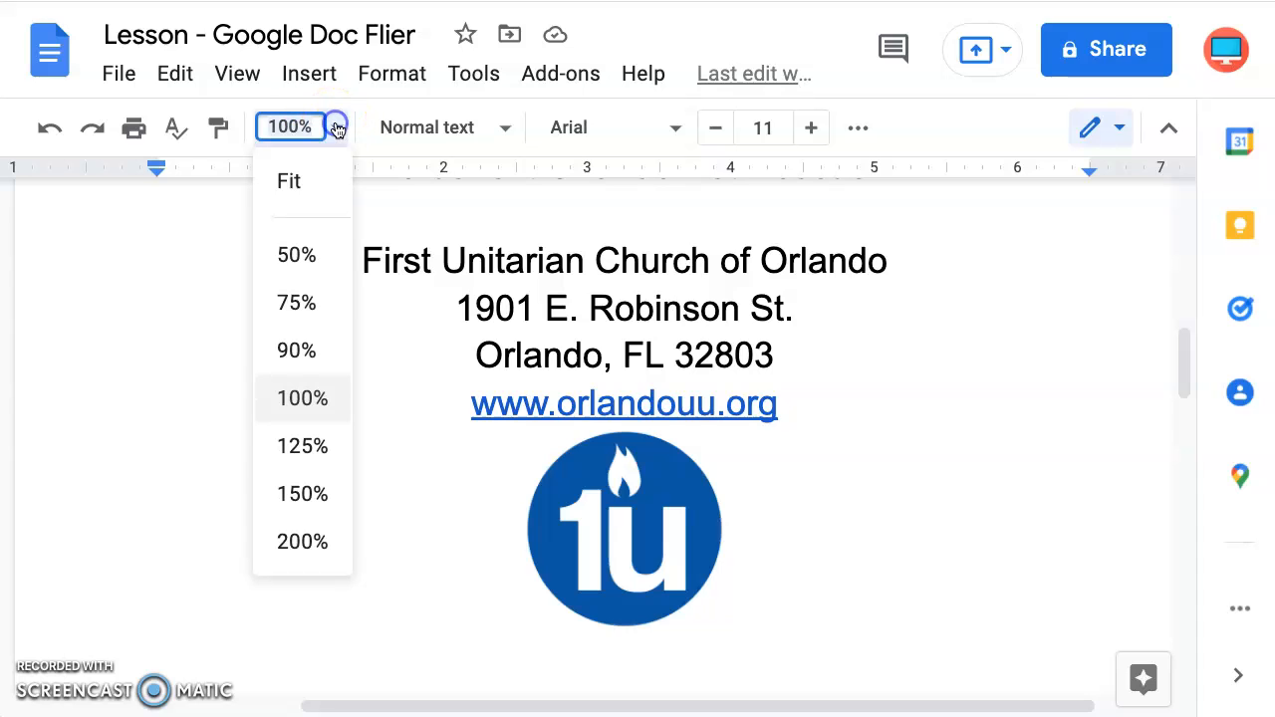
pyautogui.click(304, 249)
pyautogui.scroll(5, 534, 402)
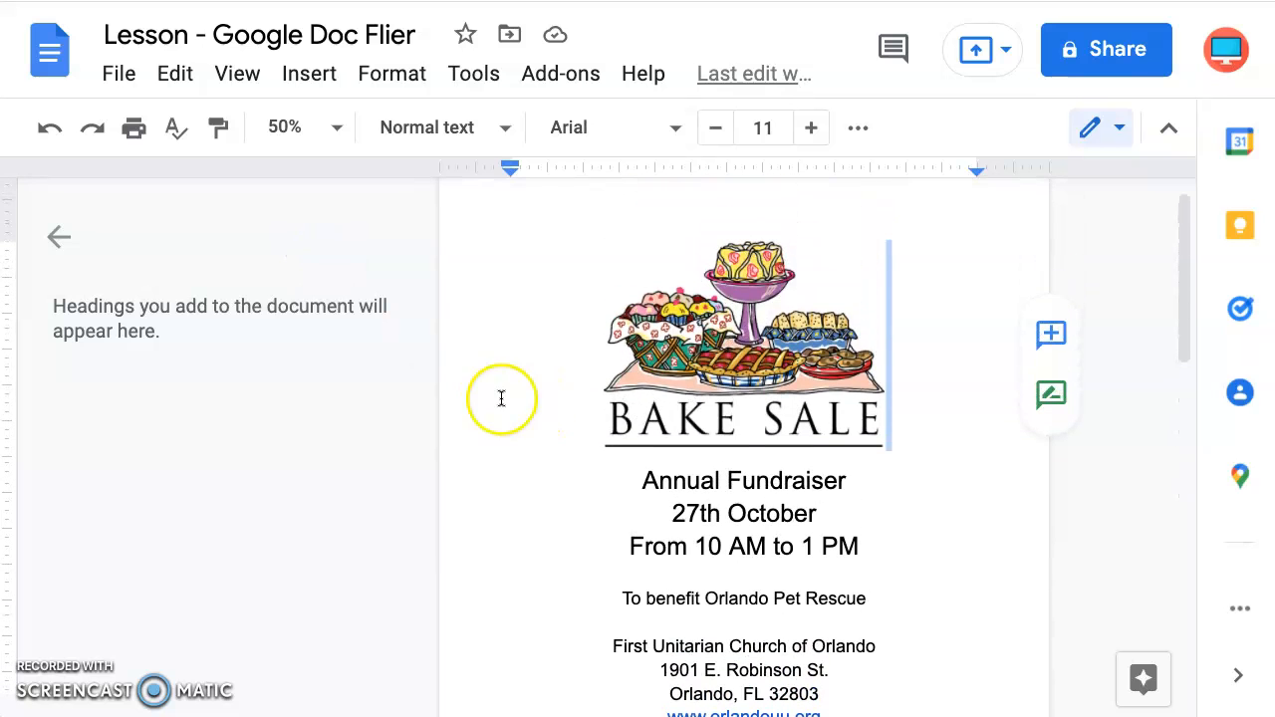
pyautogui.scroll(-1, 498, 430)
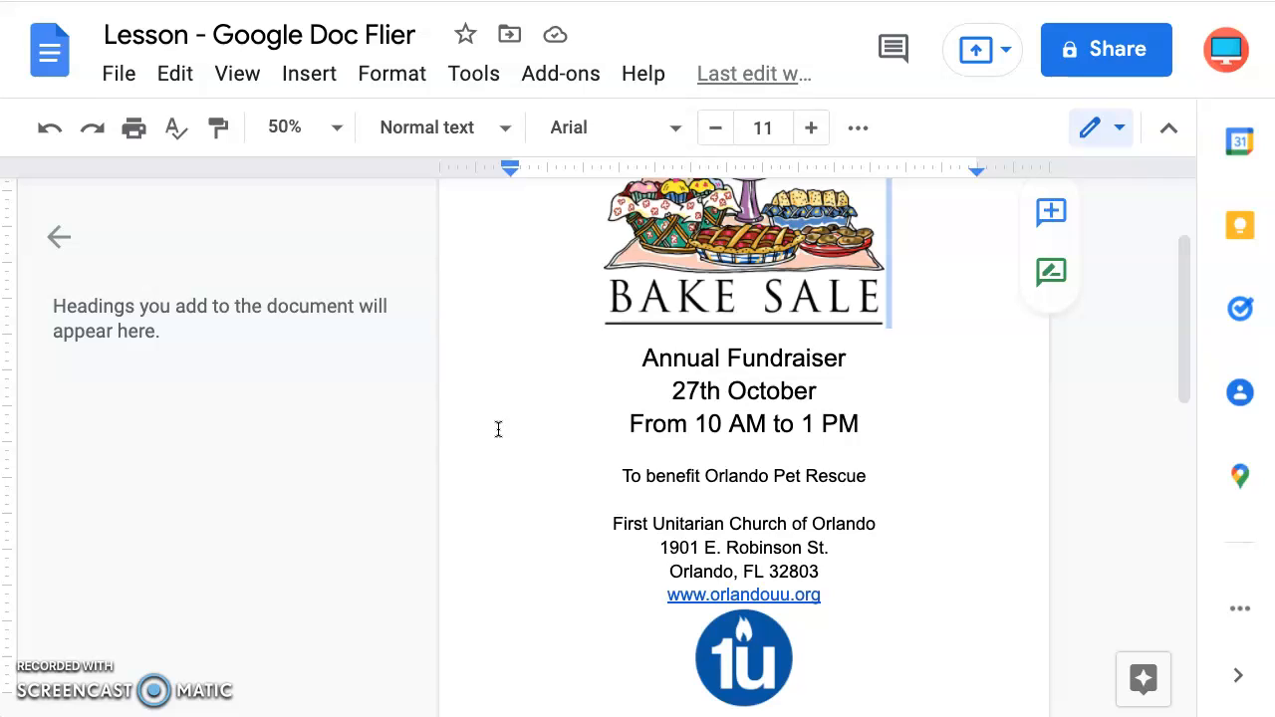
pyautogui.click(495, 427)
pyautogui.scroll(1, 491, 427)
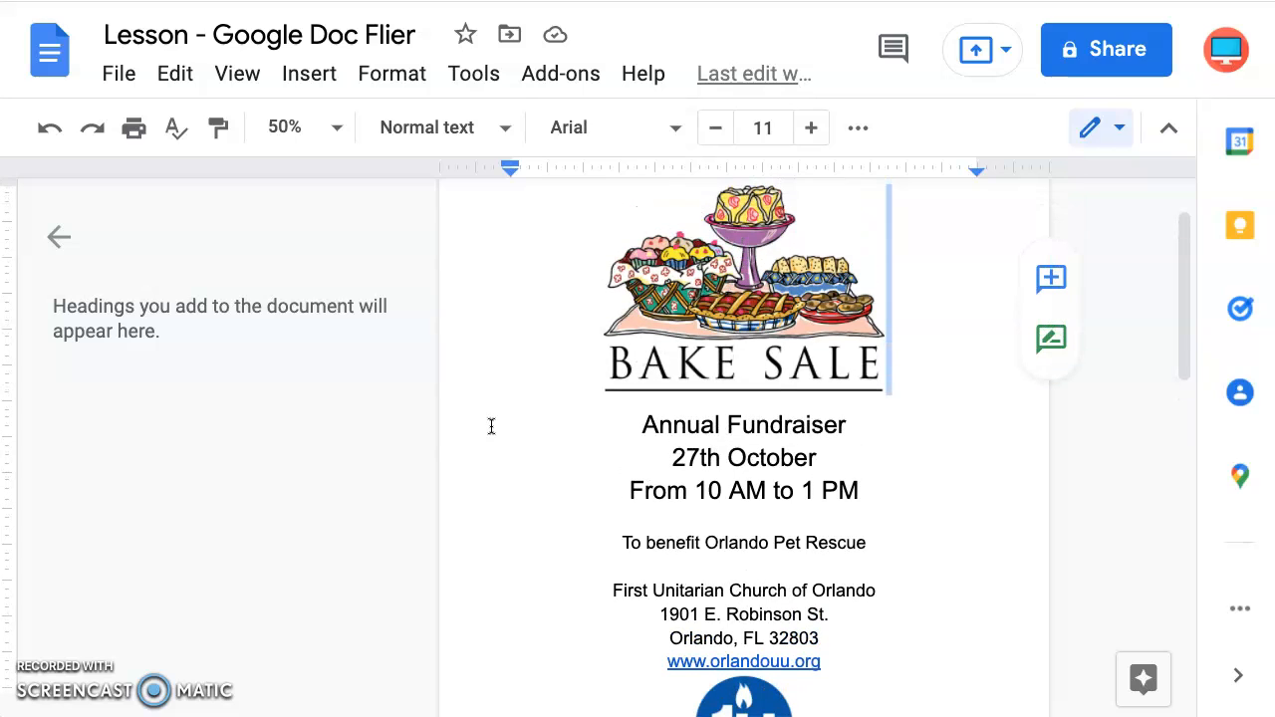
pyautogui.scroll(-1, 490, 426)
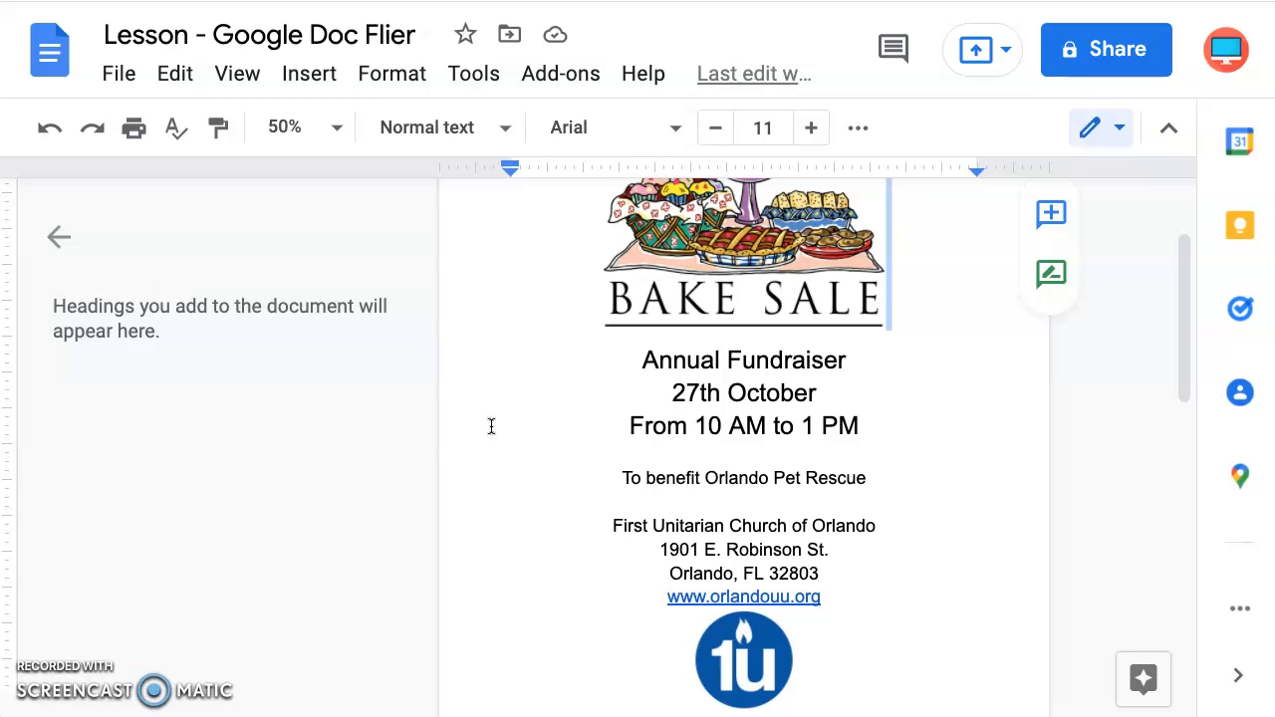
pyautogui.scroll(-1, 491, 426)
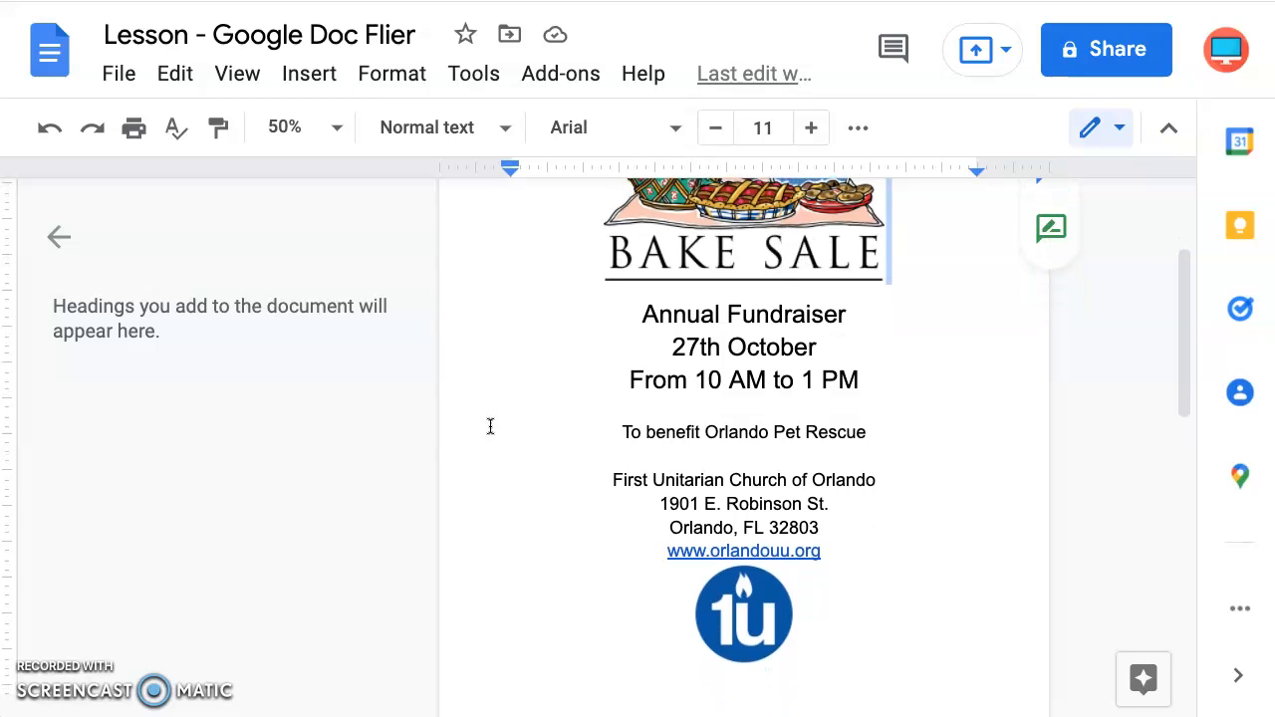